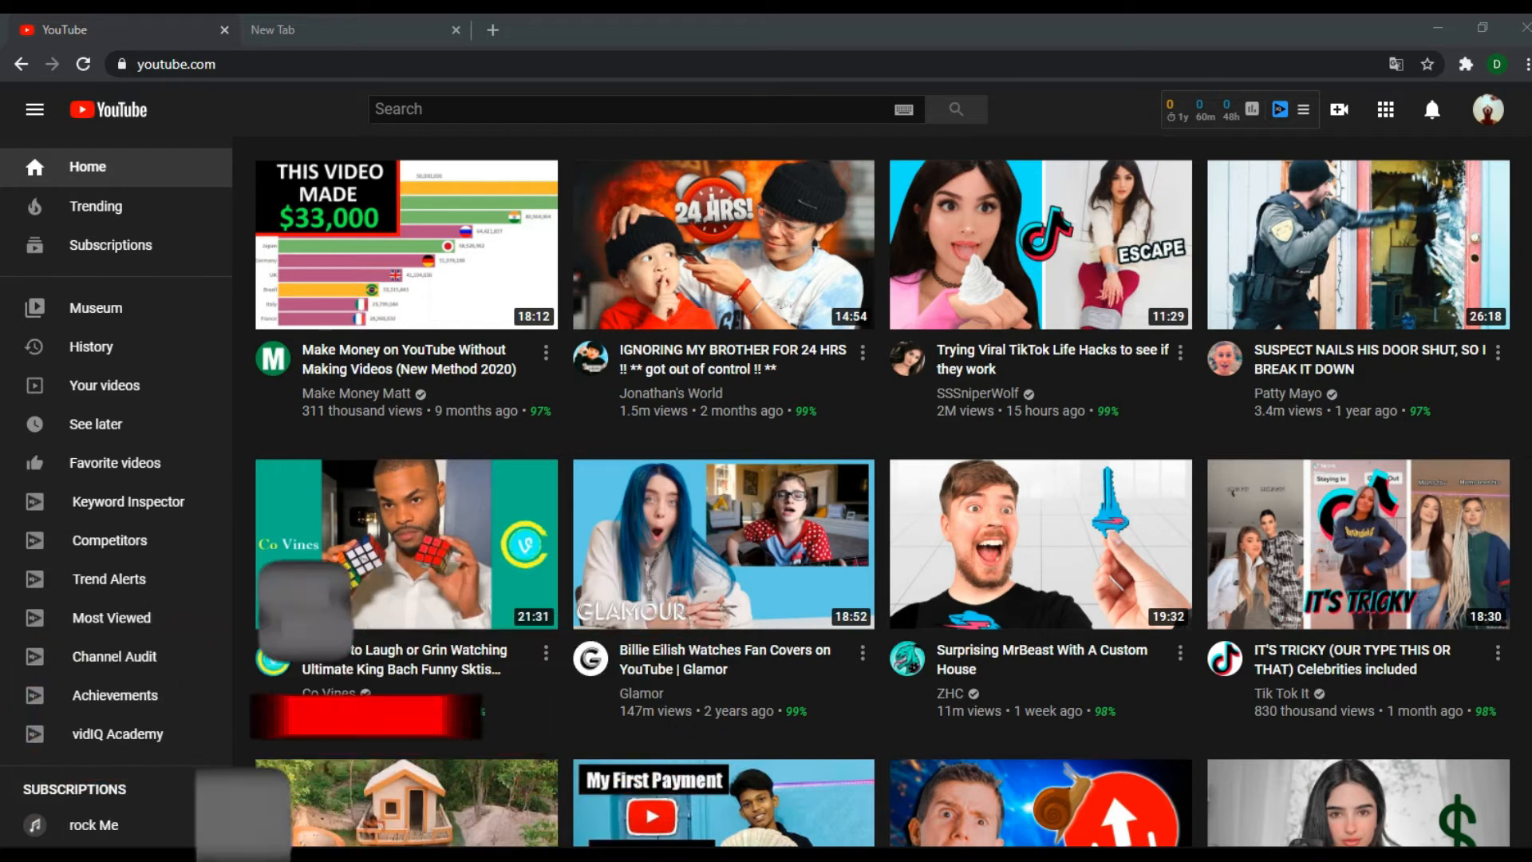
# Open snappa.com in the empty browser tab and close the YouTube tab.
pyautogui.click(375, 32)
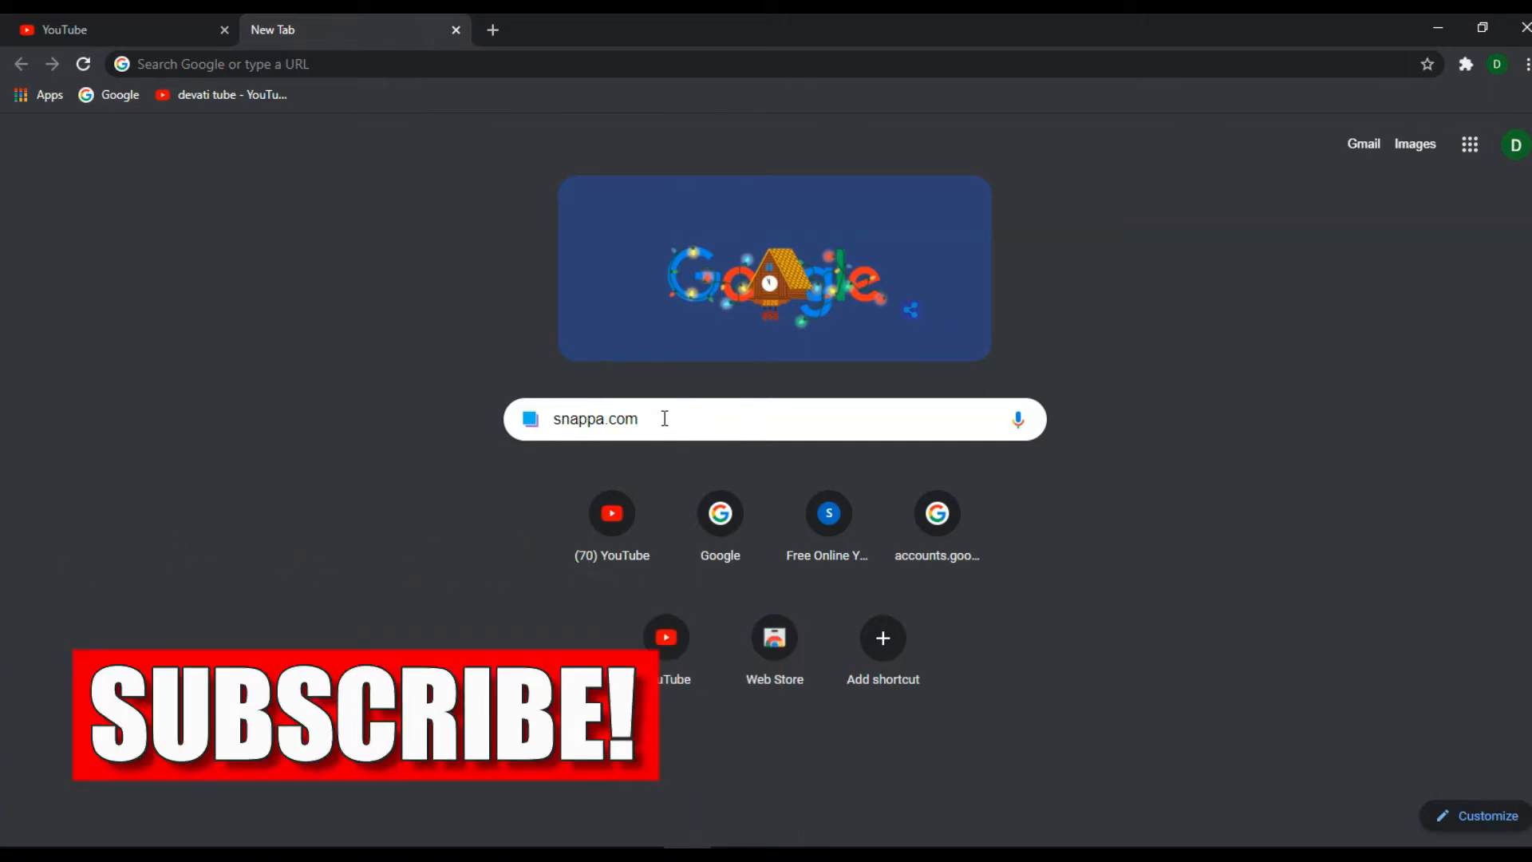
pyautogui.press('Return')
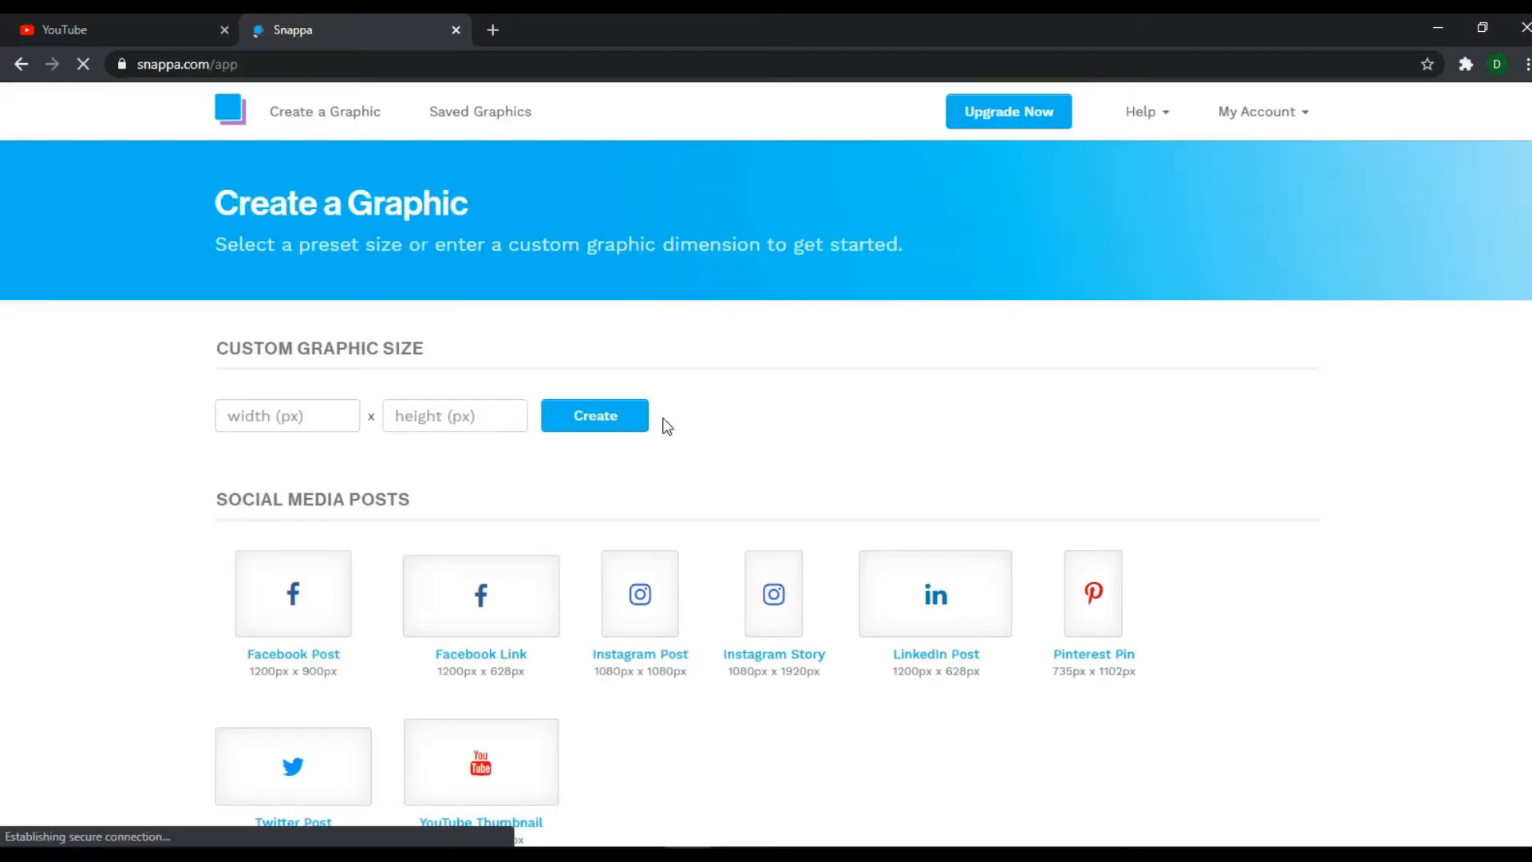
pyautogui.click(224, 30)
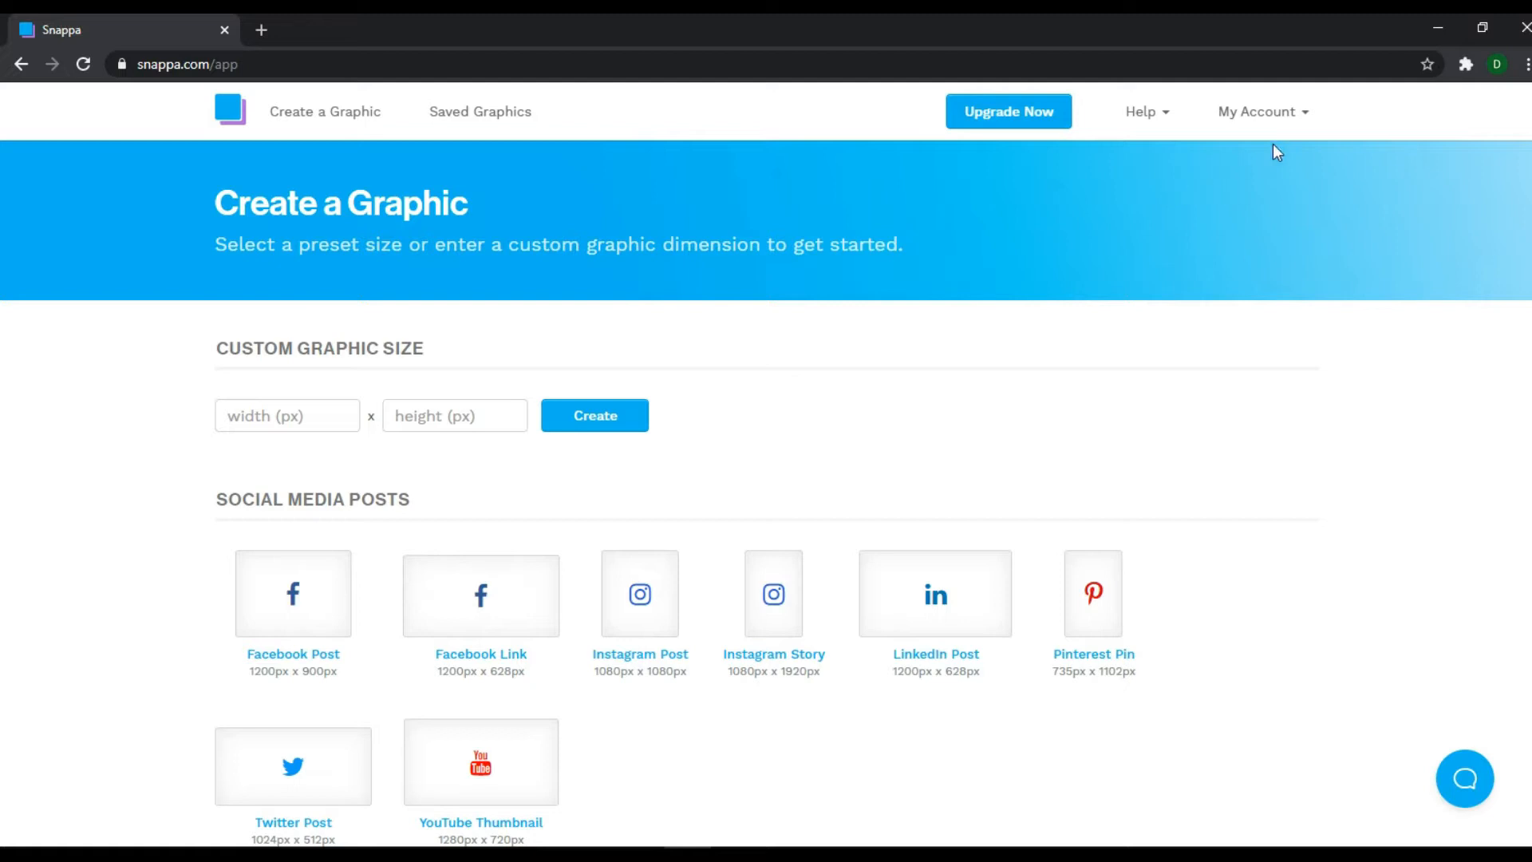
pyautogui.click(1302, 122)
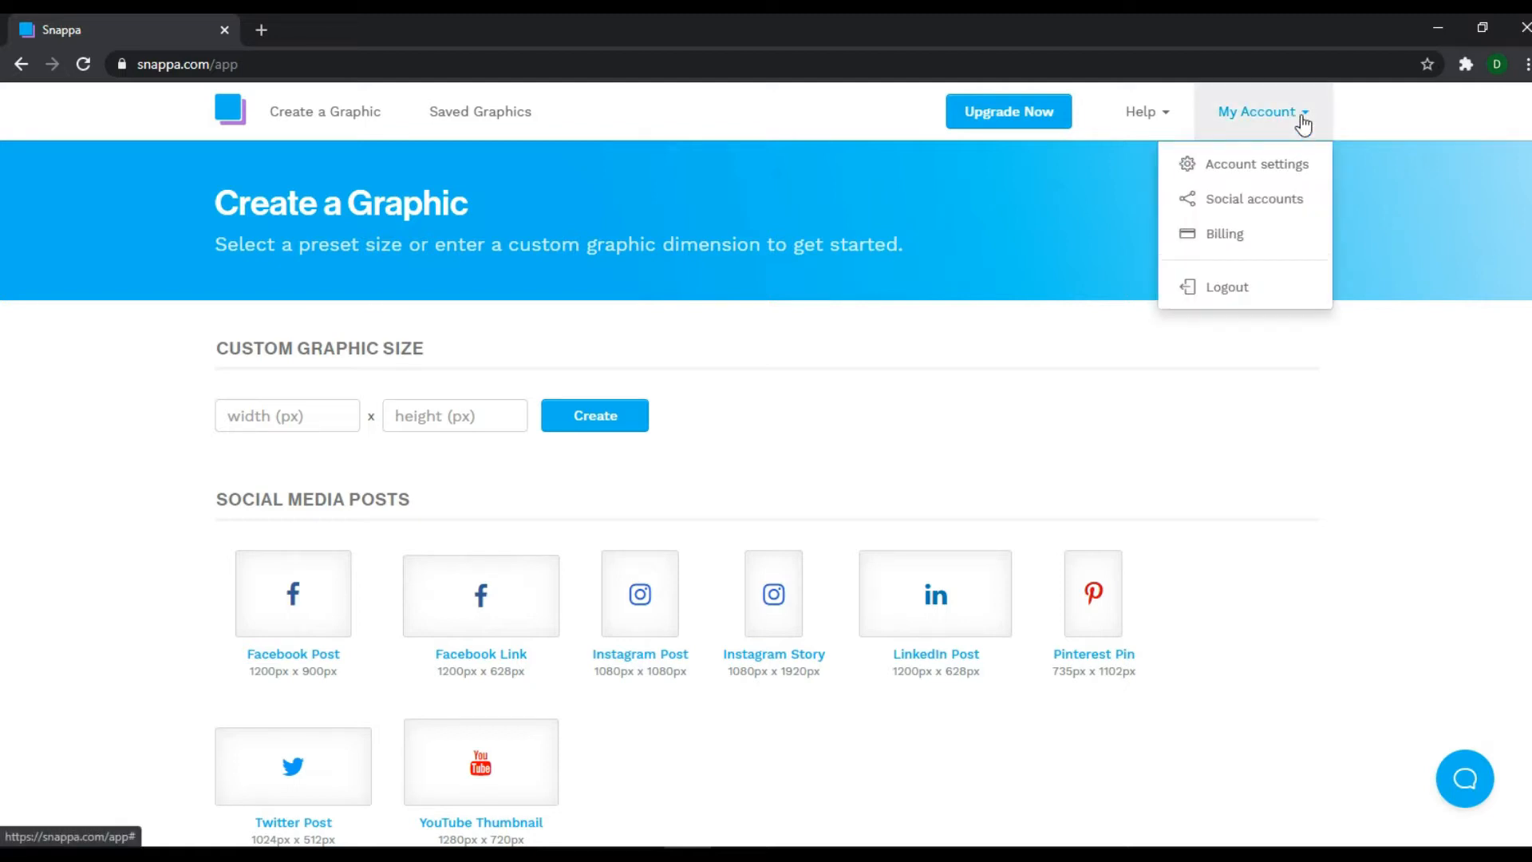
pyautogui.click(1302, 121)
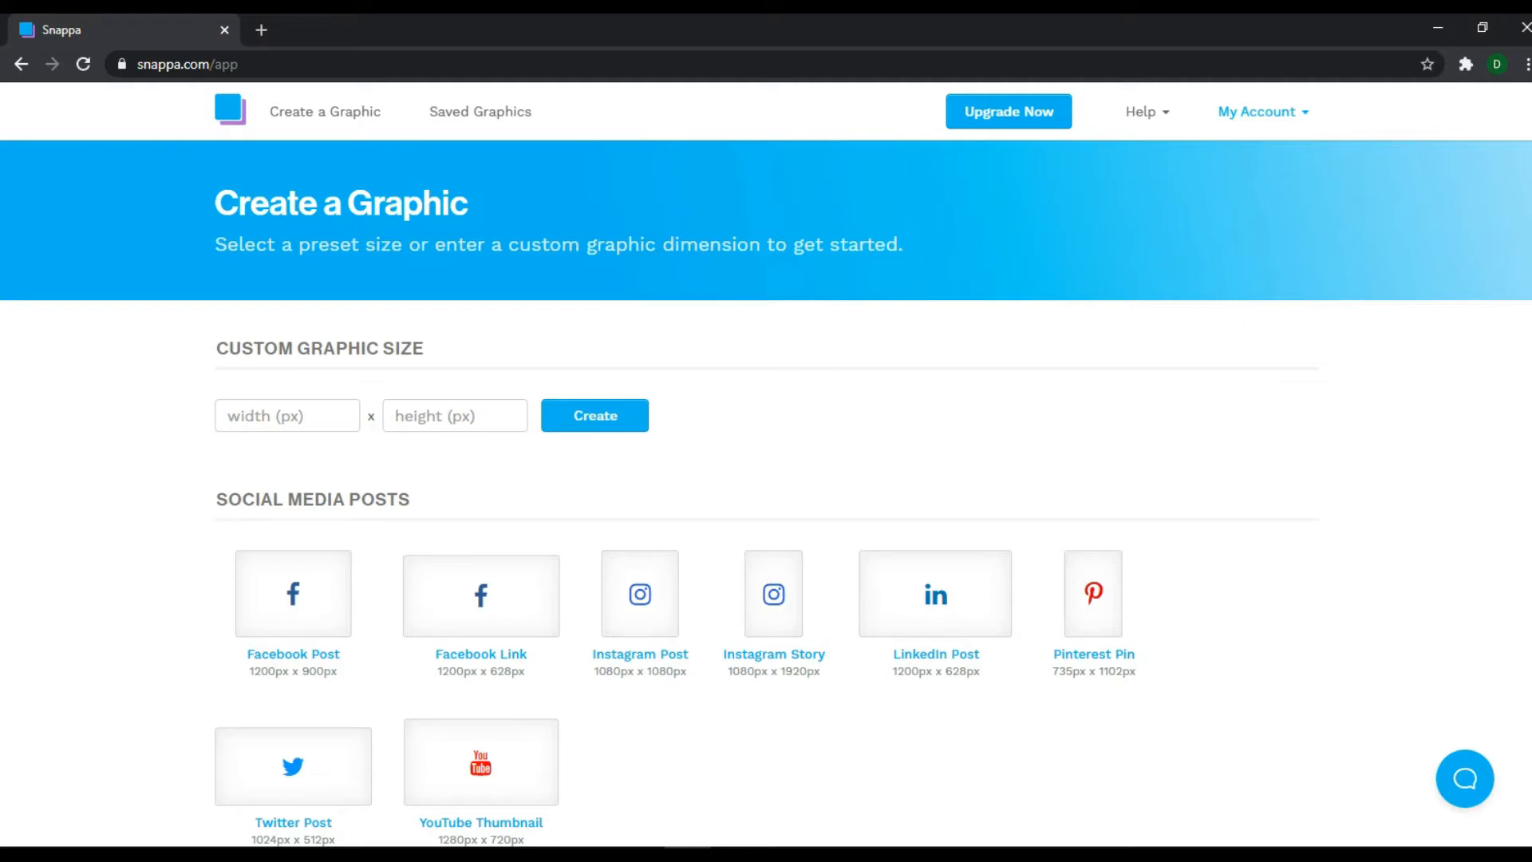
# Look through the preset graphic sizes for social media posts, blogging and infographics, and headers, banners and profile pages.
pyautogui.scroll(-4, 766, 494)
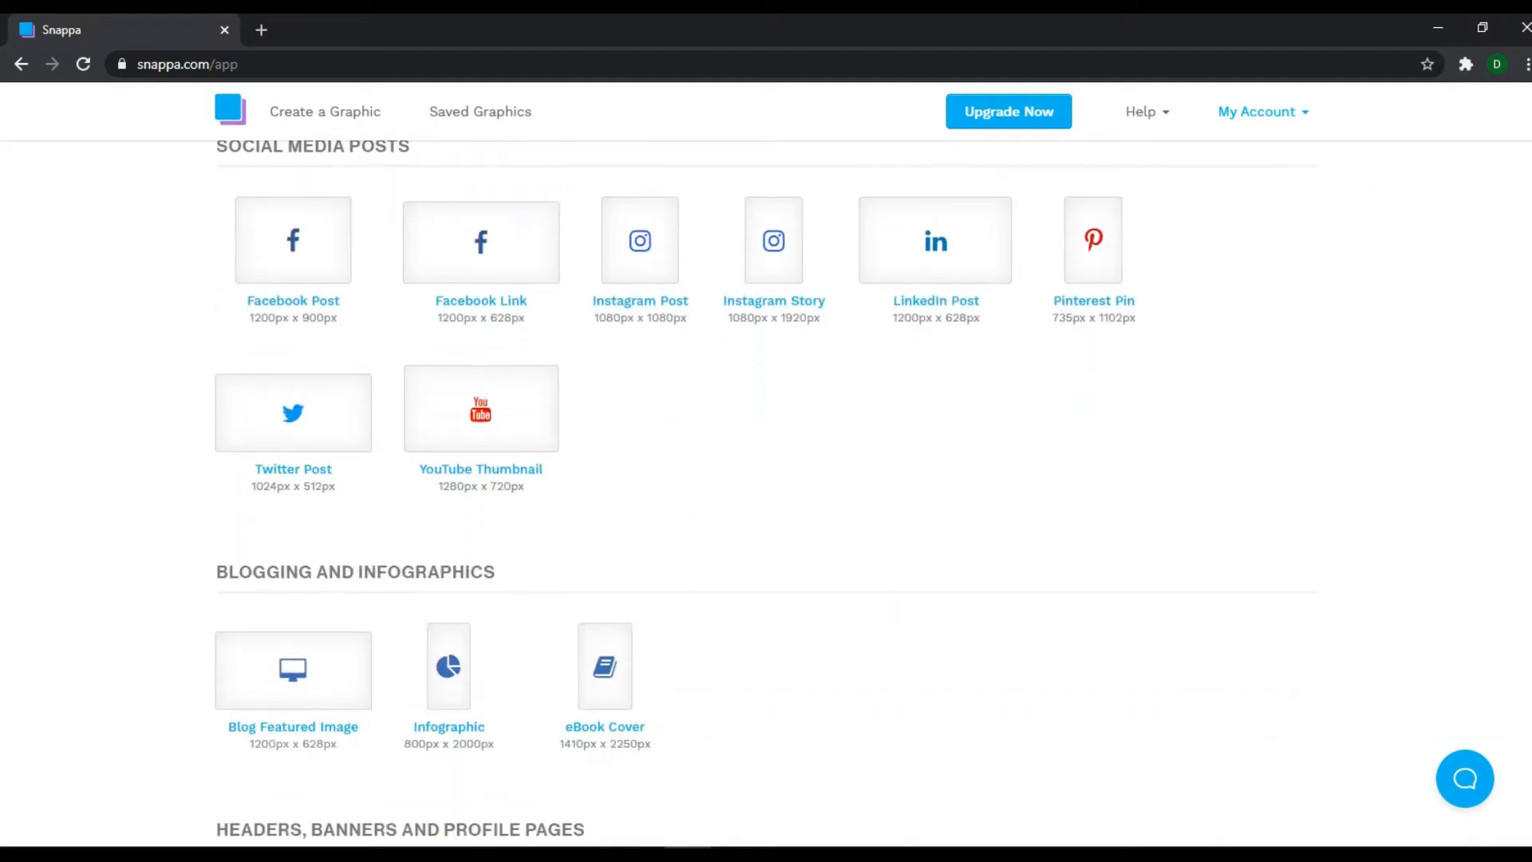
pyautogui.scroll(4, 766, 479)
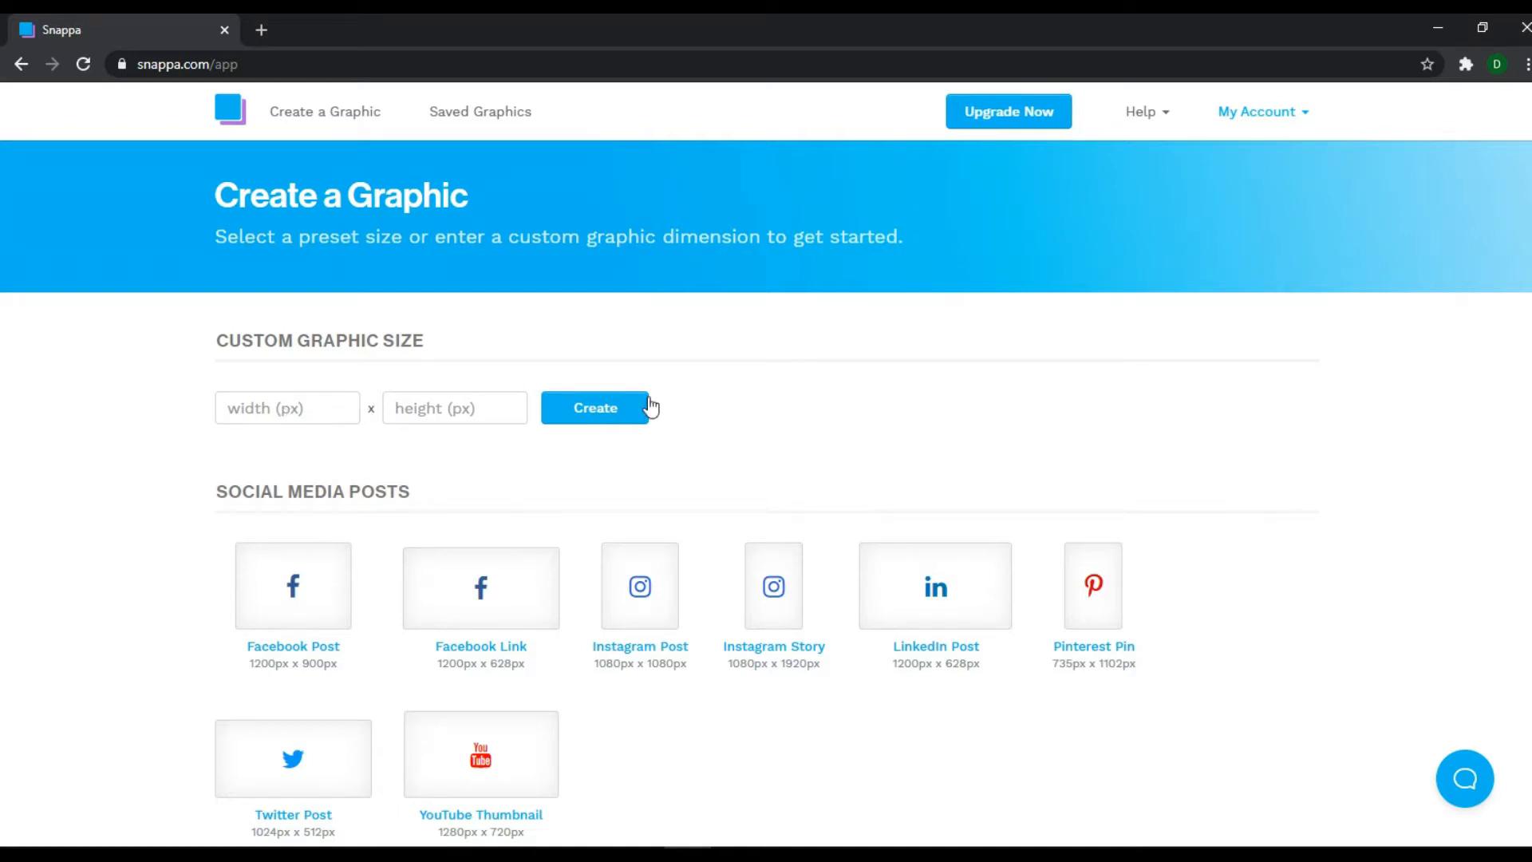
pyautogui.scroll(-6, 766, 495)
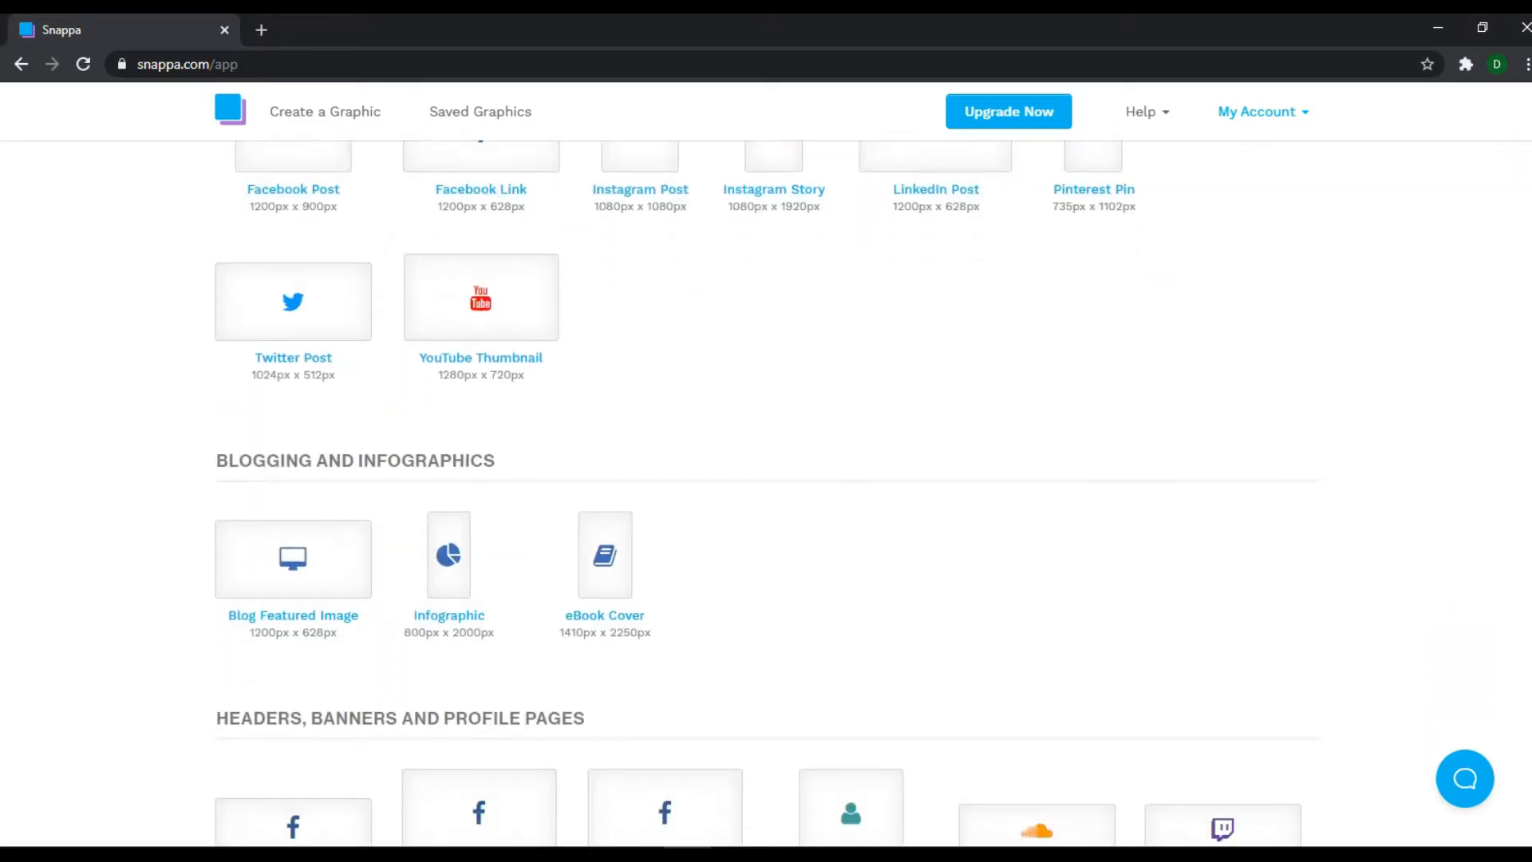
pyautogui.scroll(1, 765, 495)
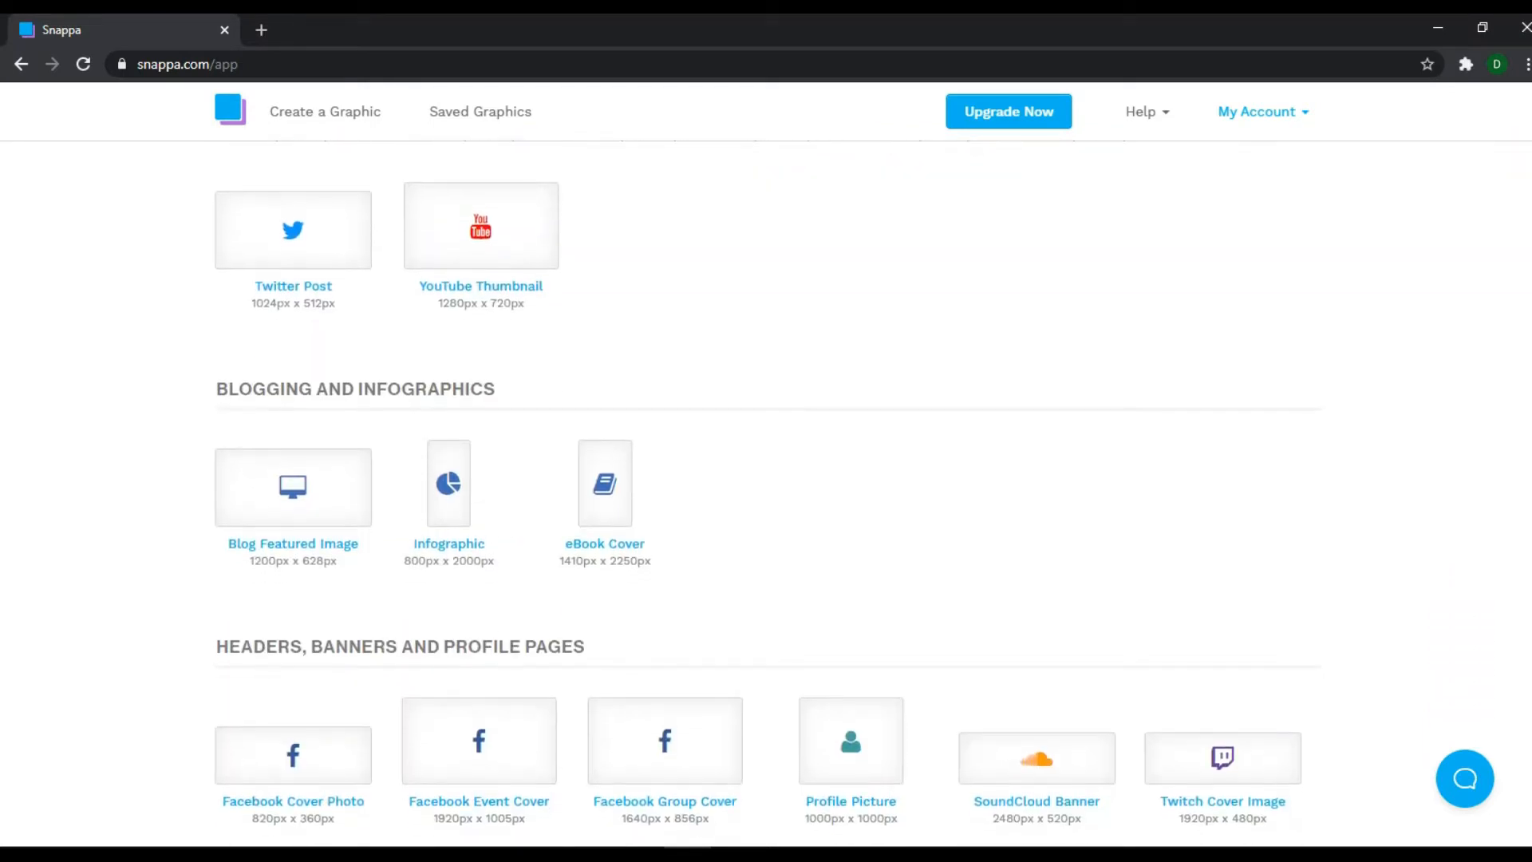
pyautogui.scroll(1, 766, 494)
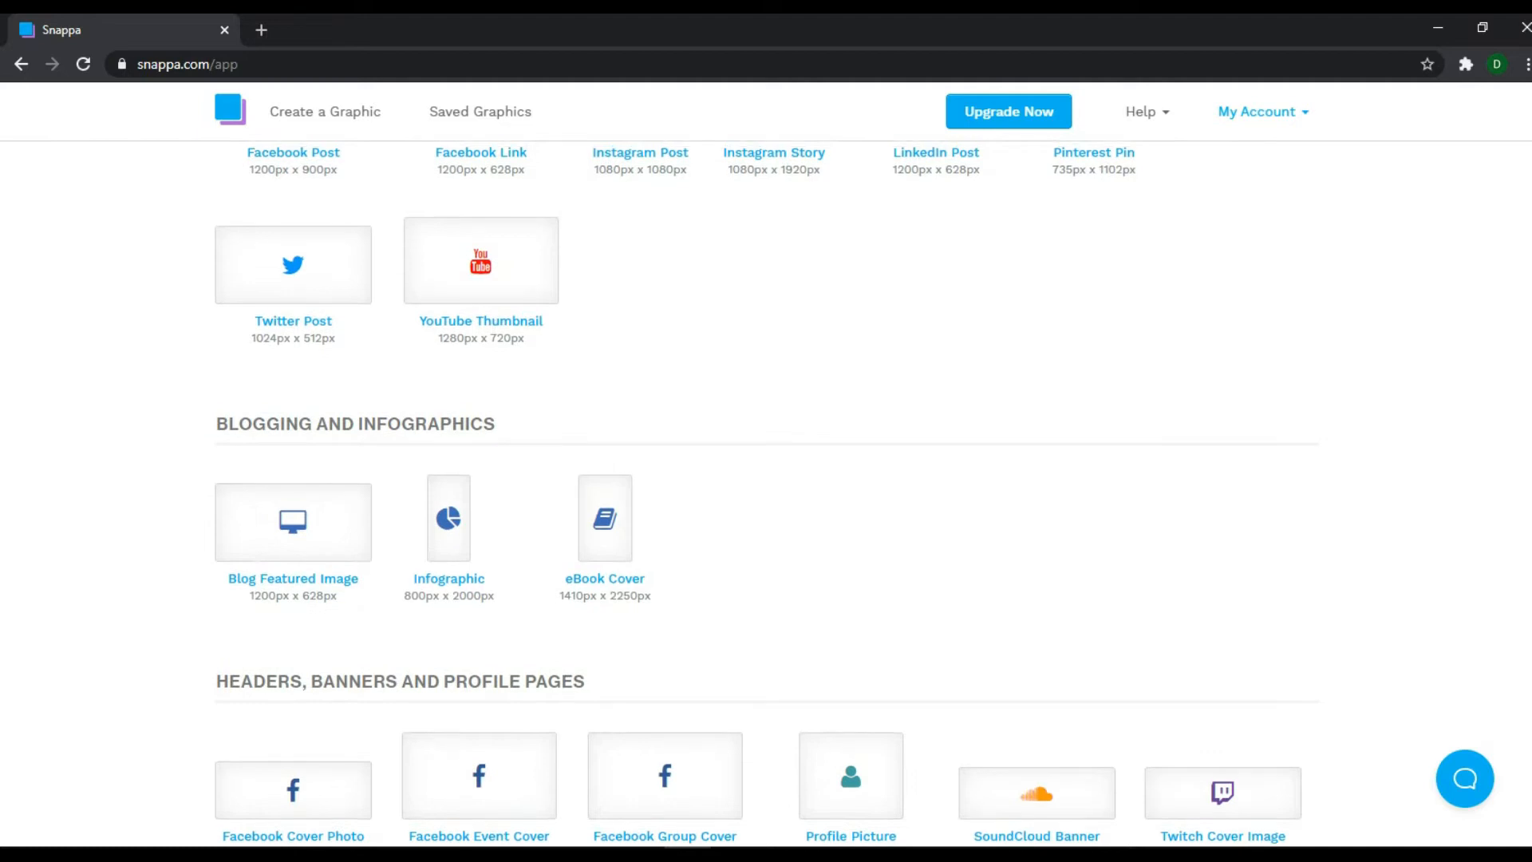
pyautogui.scroll(-1, 766, 495)
pyautogui.scroll(-3, 1224, 605)
pyautogui.scroll(-1, 1029, 624)
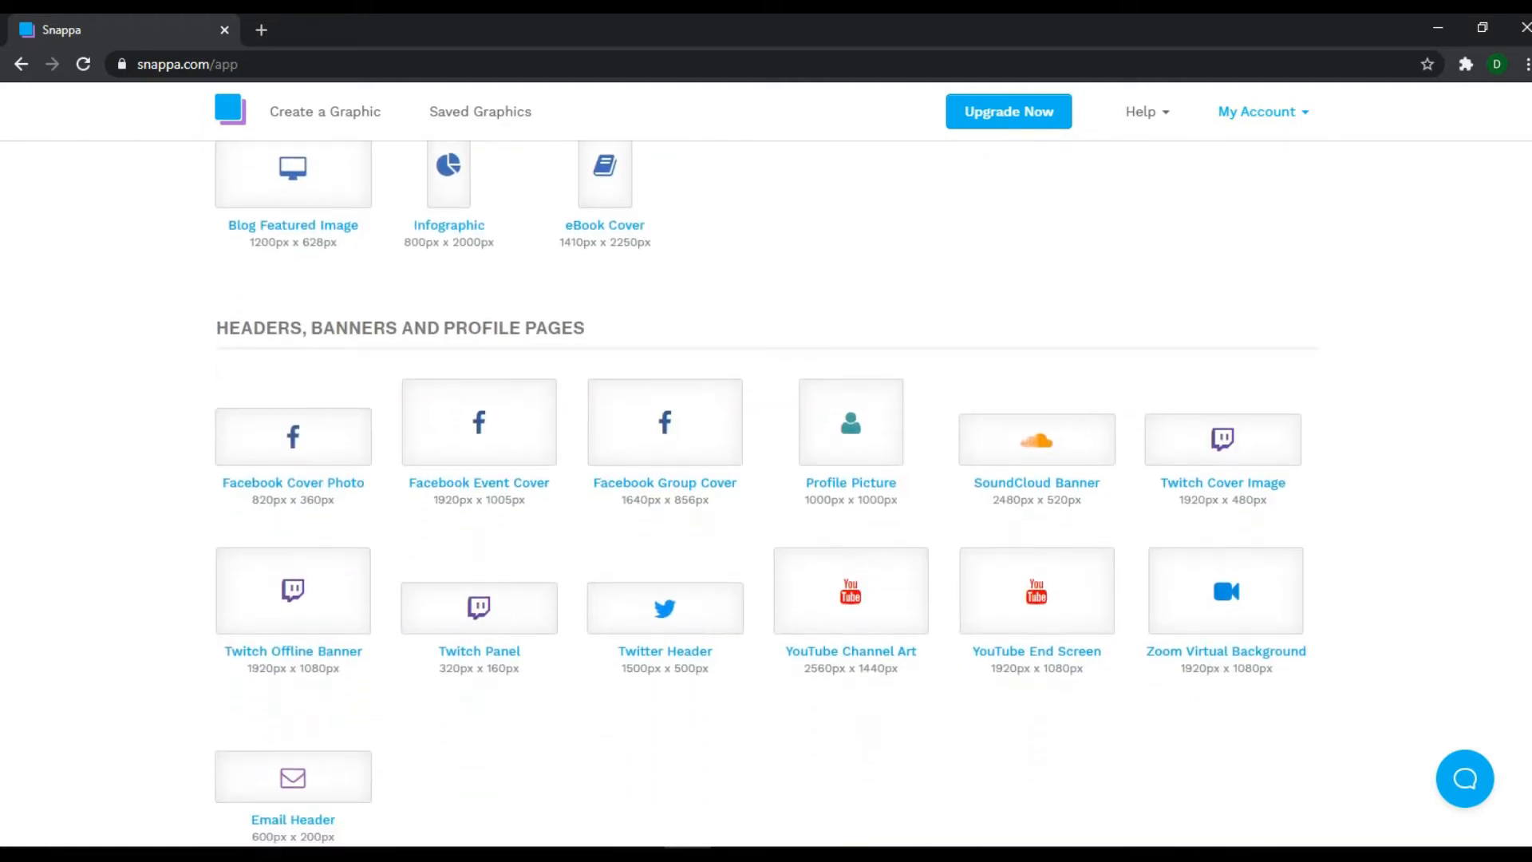
pyautogui.scroll(-1, 1029, 624)
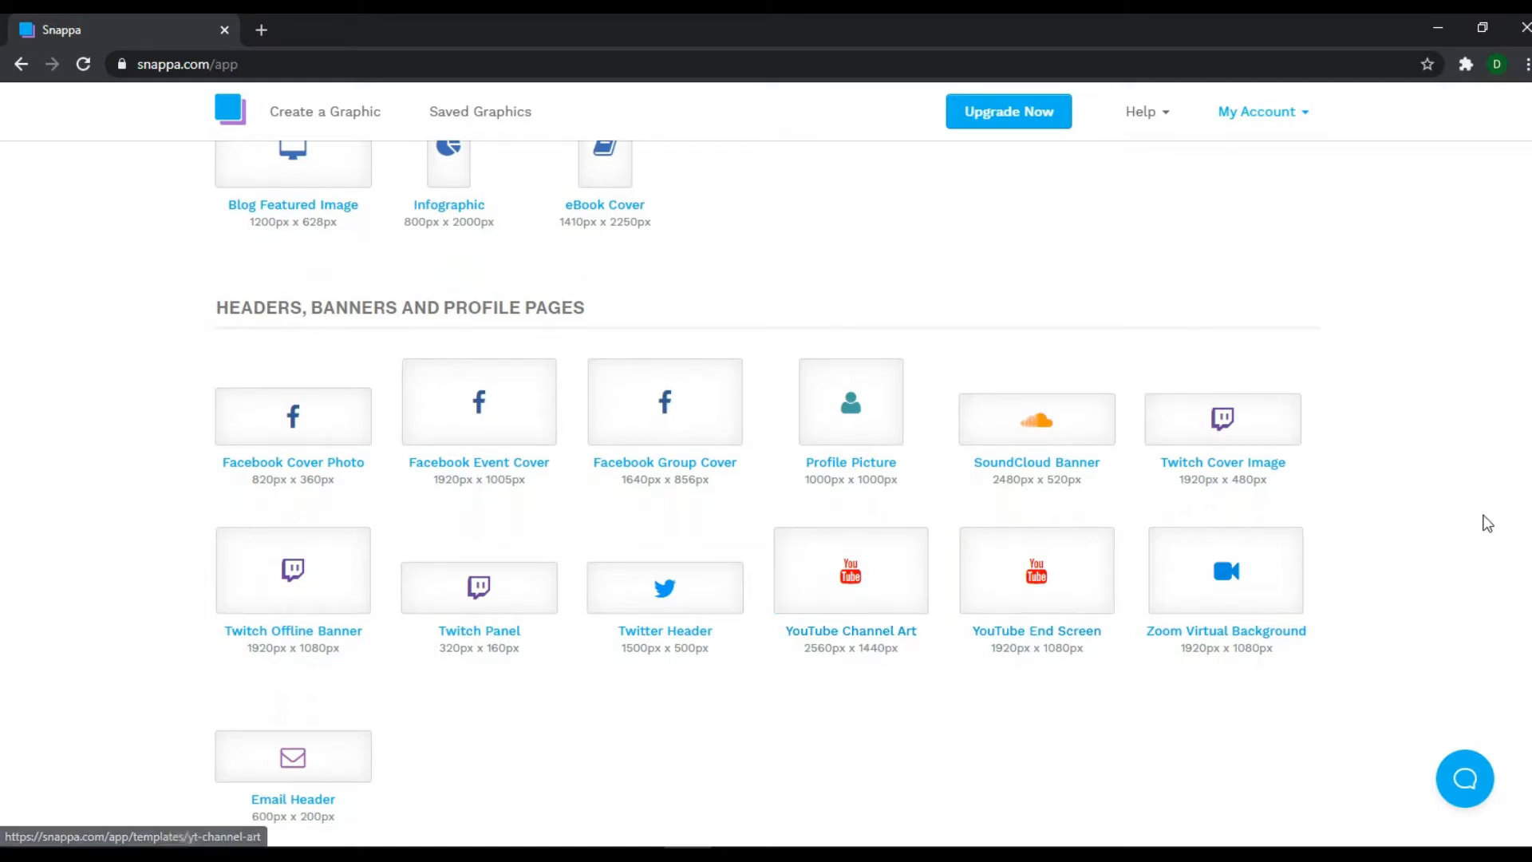
pyautogui.scroll(12, 1516, 327)
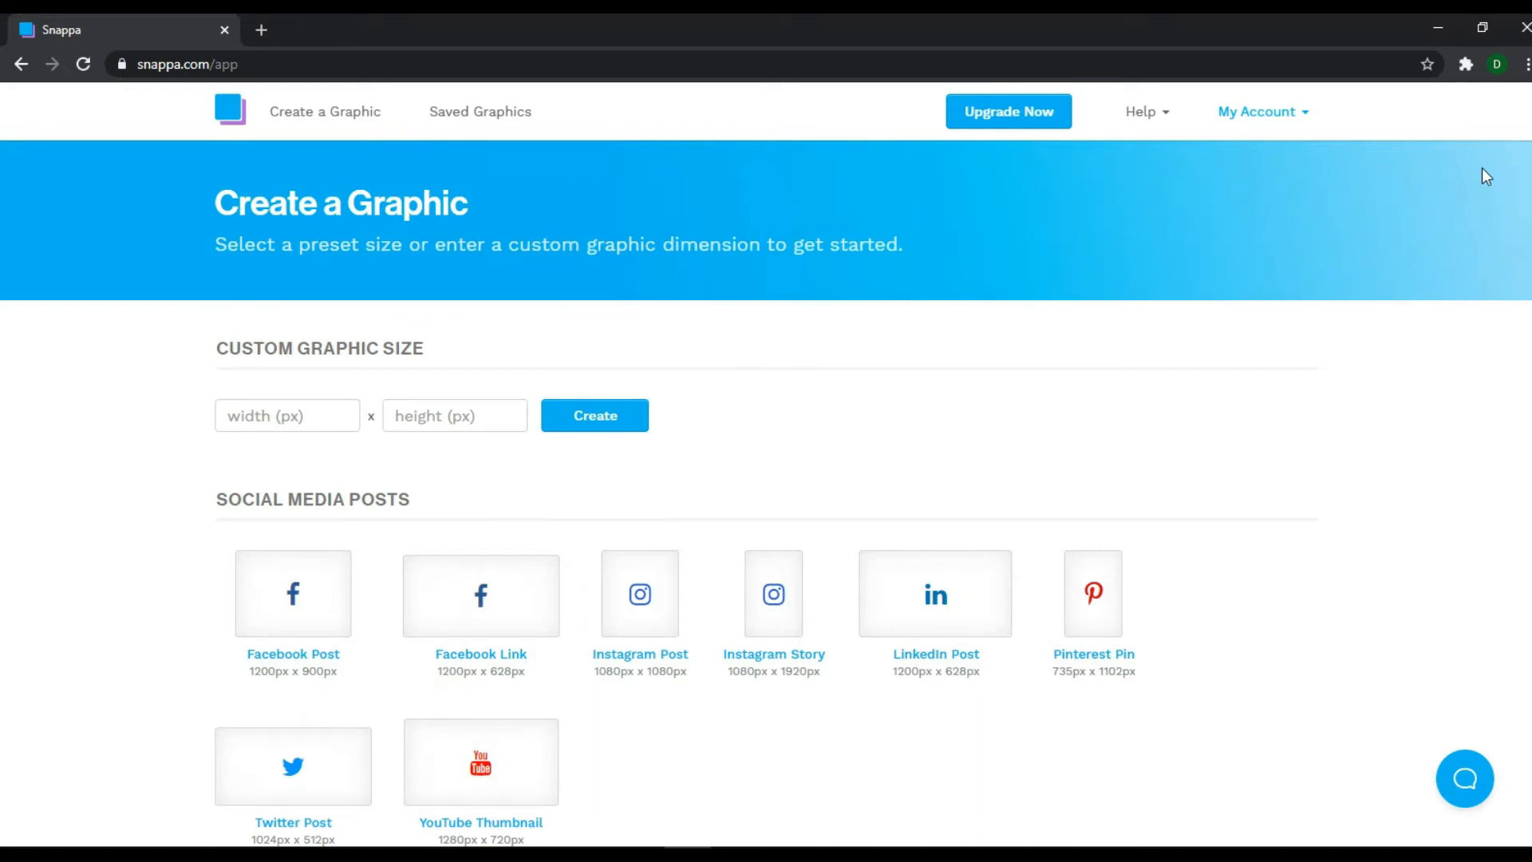
# Choose the YouTube Channel Art preset (2560px x 1440px) among the headers, banners and profile pages.
pyautogui.scroll(-11, 1485, 403)
pyautogui.scroll(-1, 1461, 517)
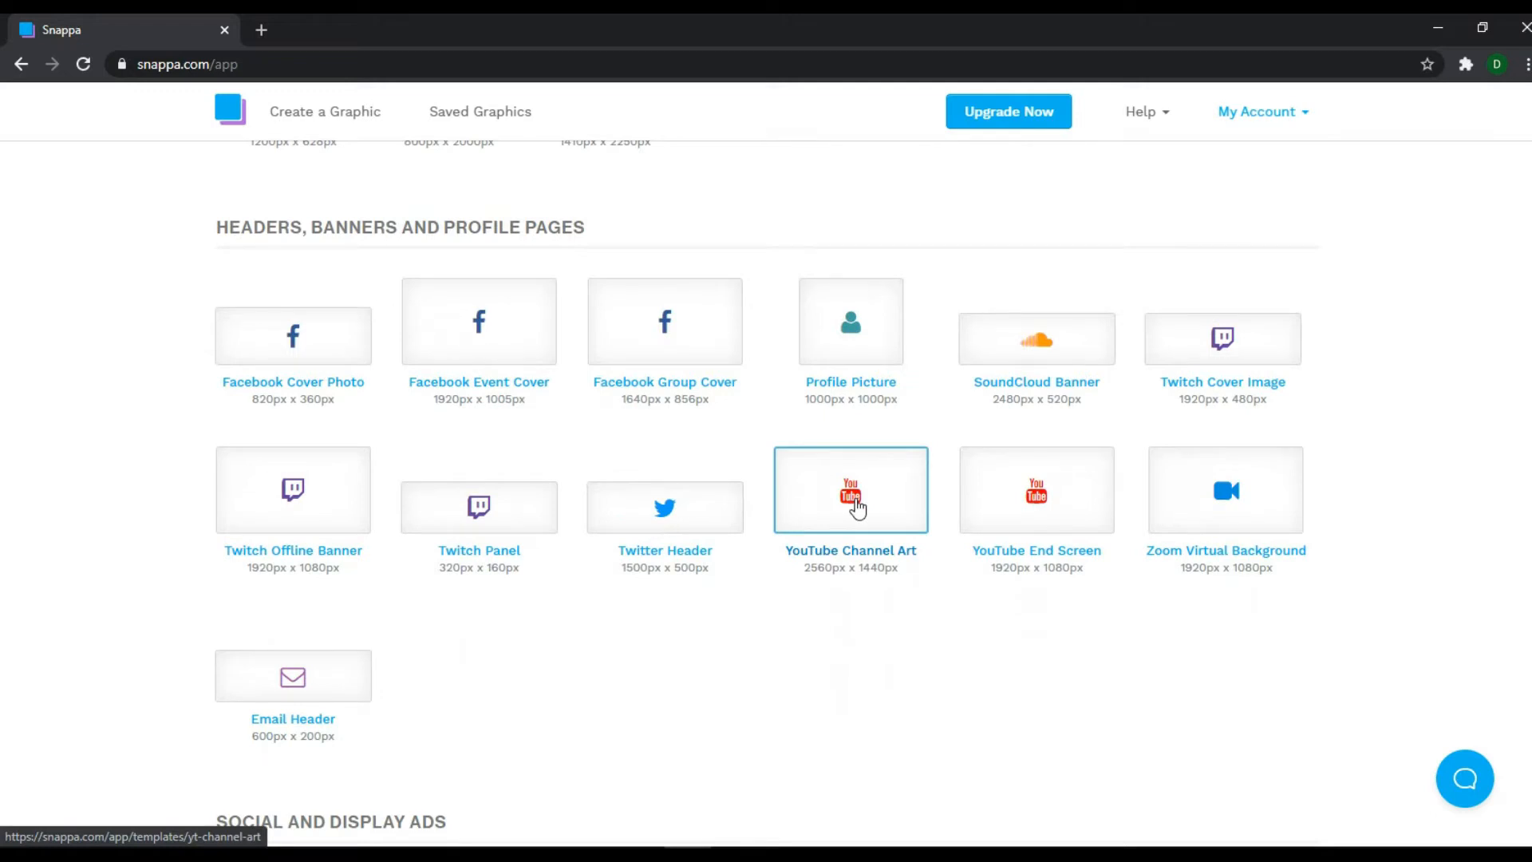
pyautogui.click(857, 507)
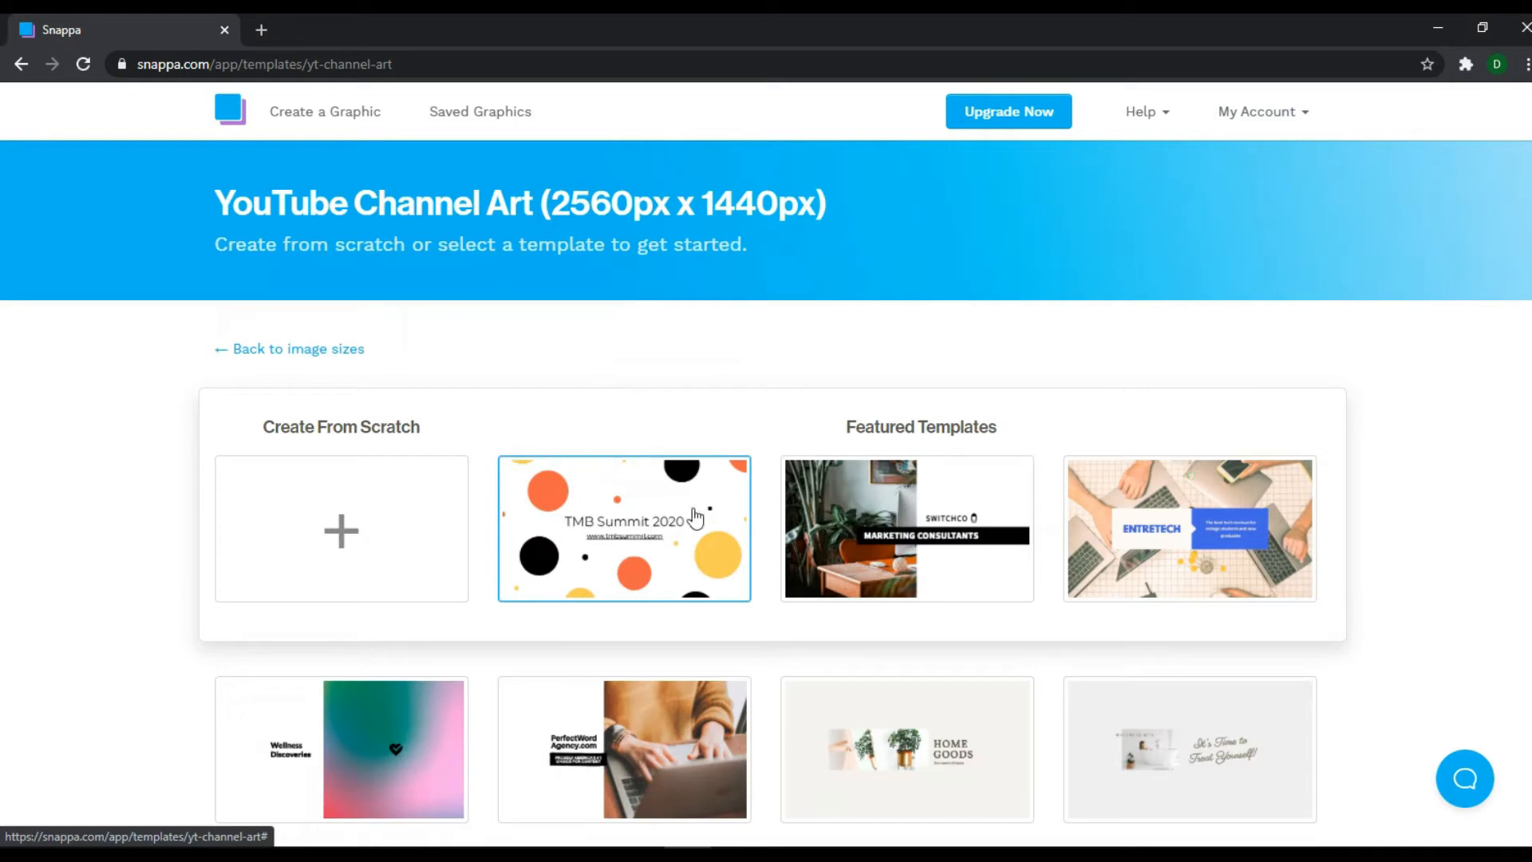
# Browse the YouTube channel art templates and open the "smooth acoustic" guitar template.
pyautogui.scroll(-3, 1527, 165)
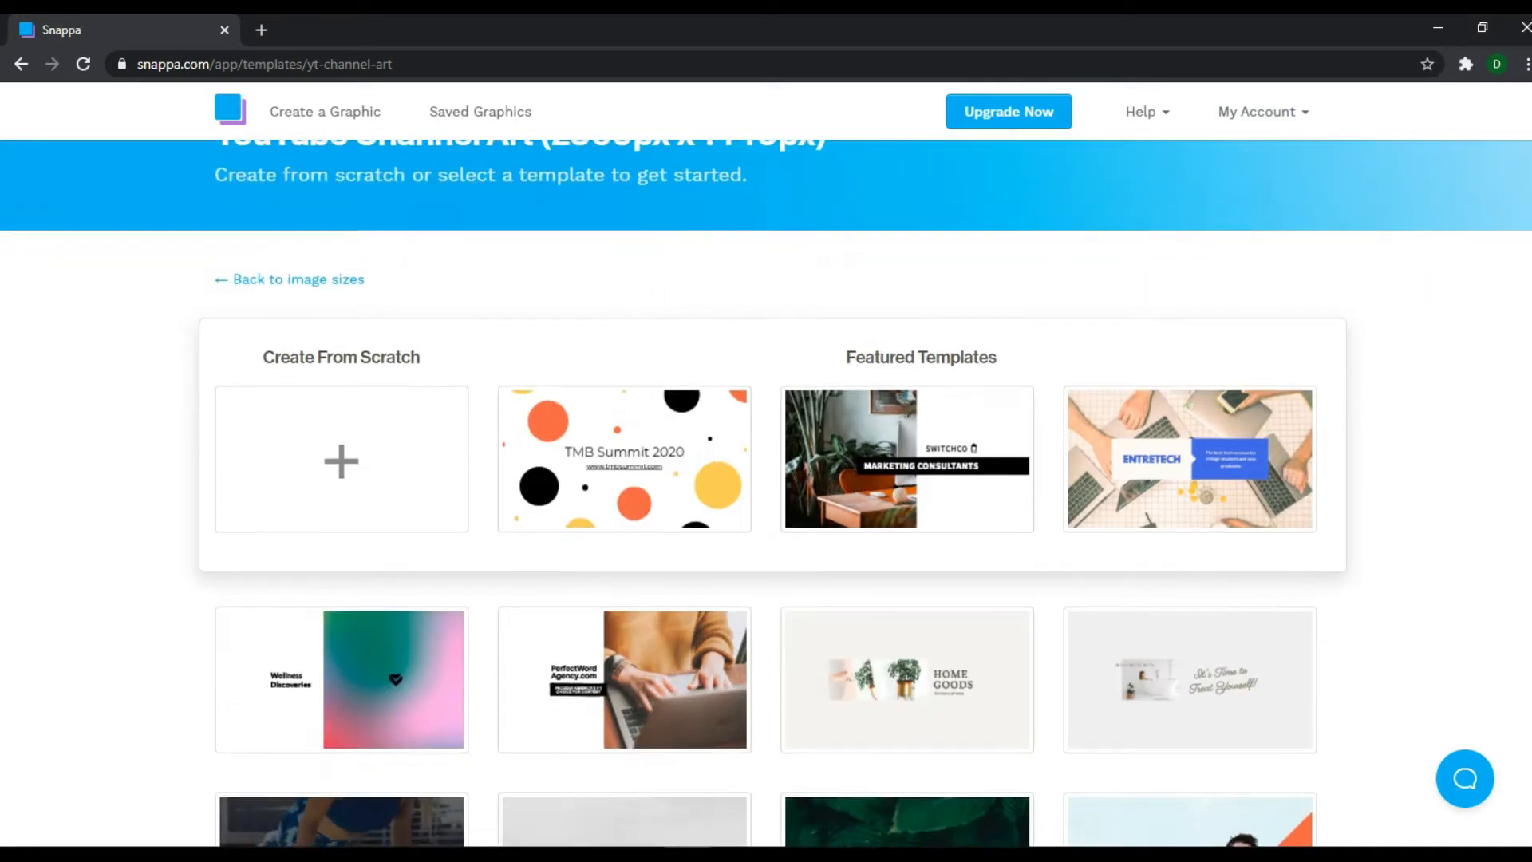
pyautogui.scroll(-3, 1529, 223)
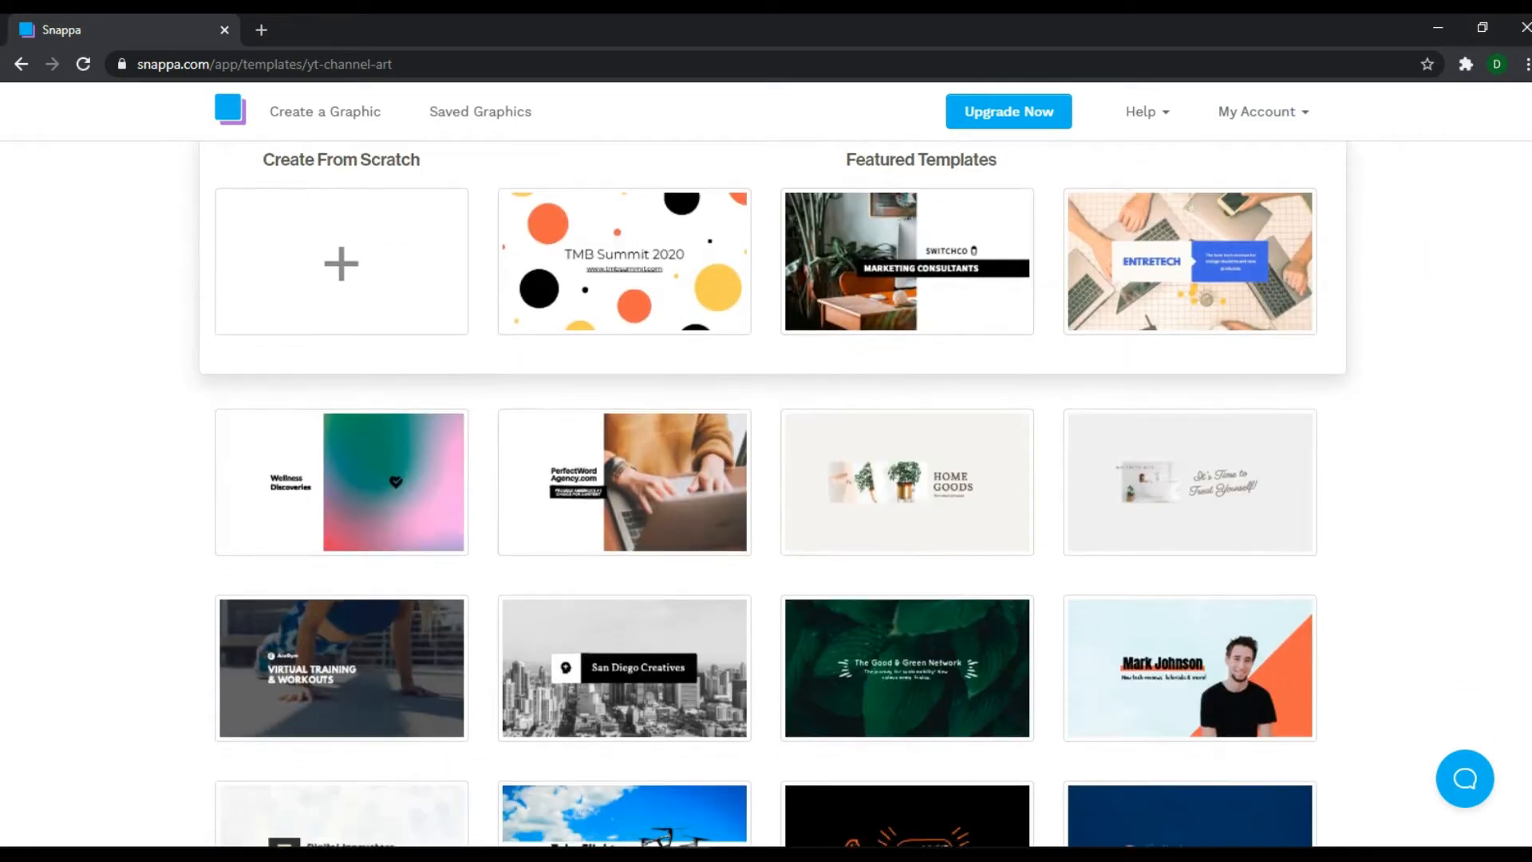
pyautogui.scroll(-6, 1528, 223)
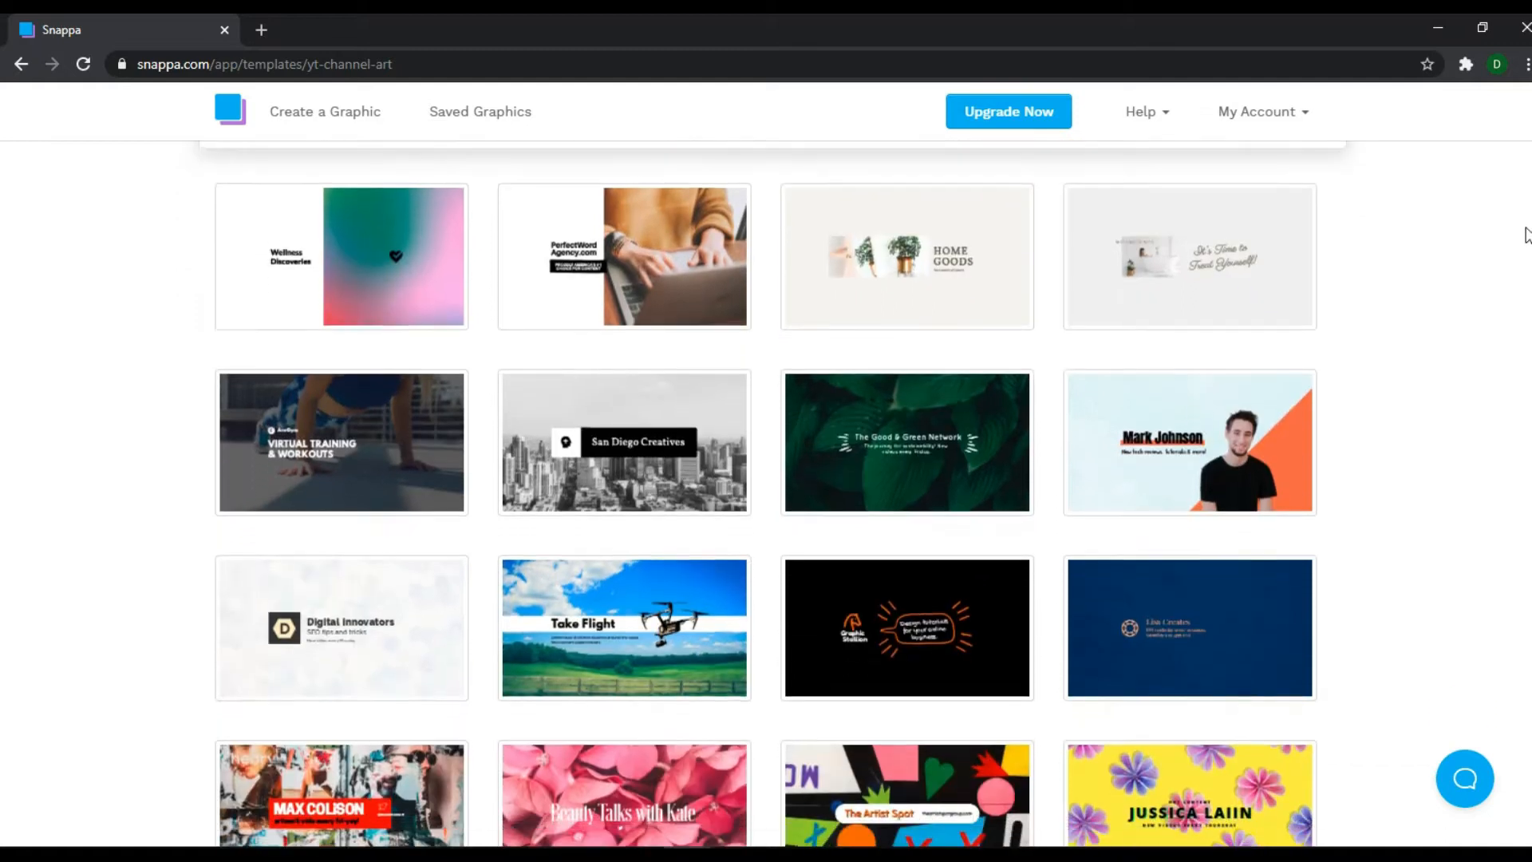
pyautogui.scroll(-10, 1527, 289)
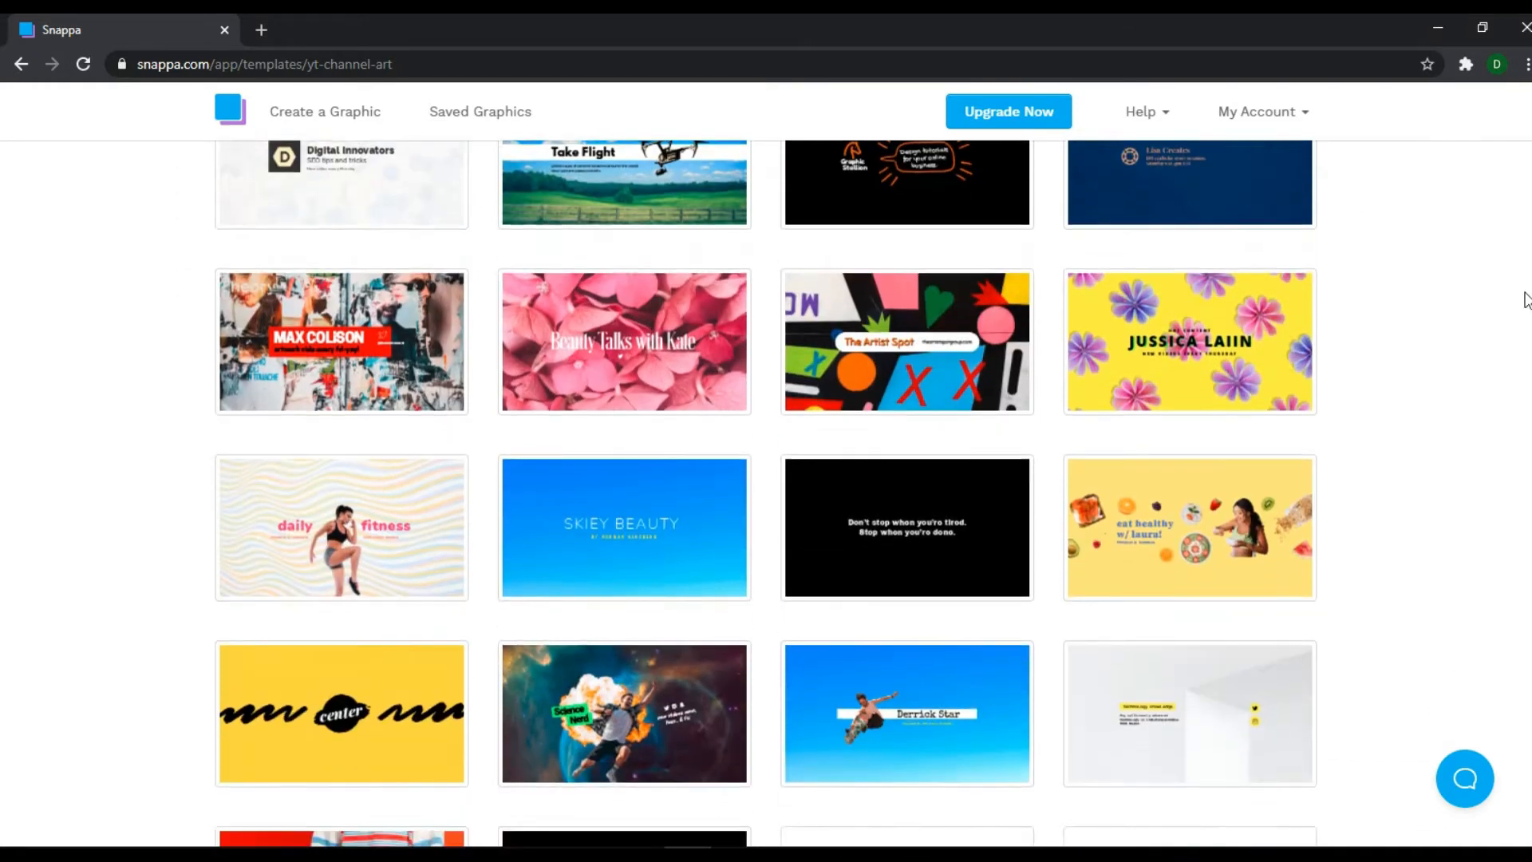
pyautogui.scroll(-15, 1527, 380)
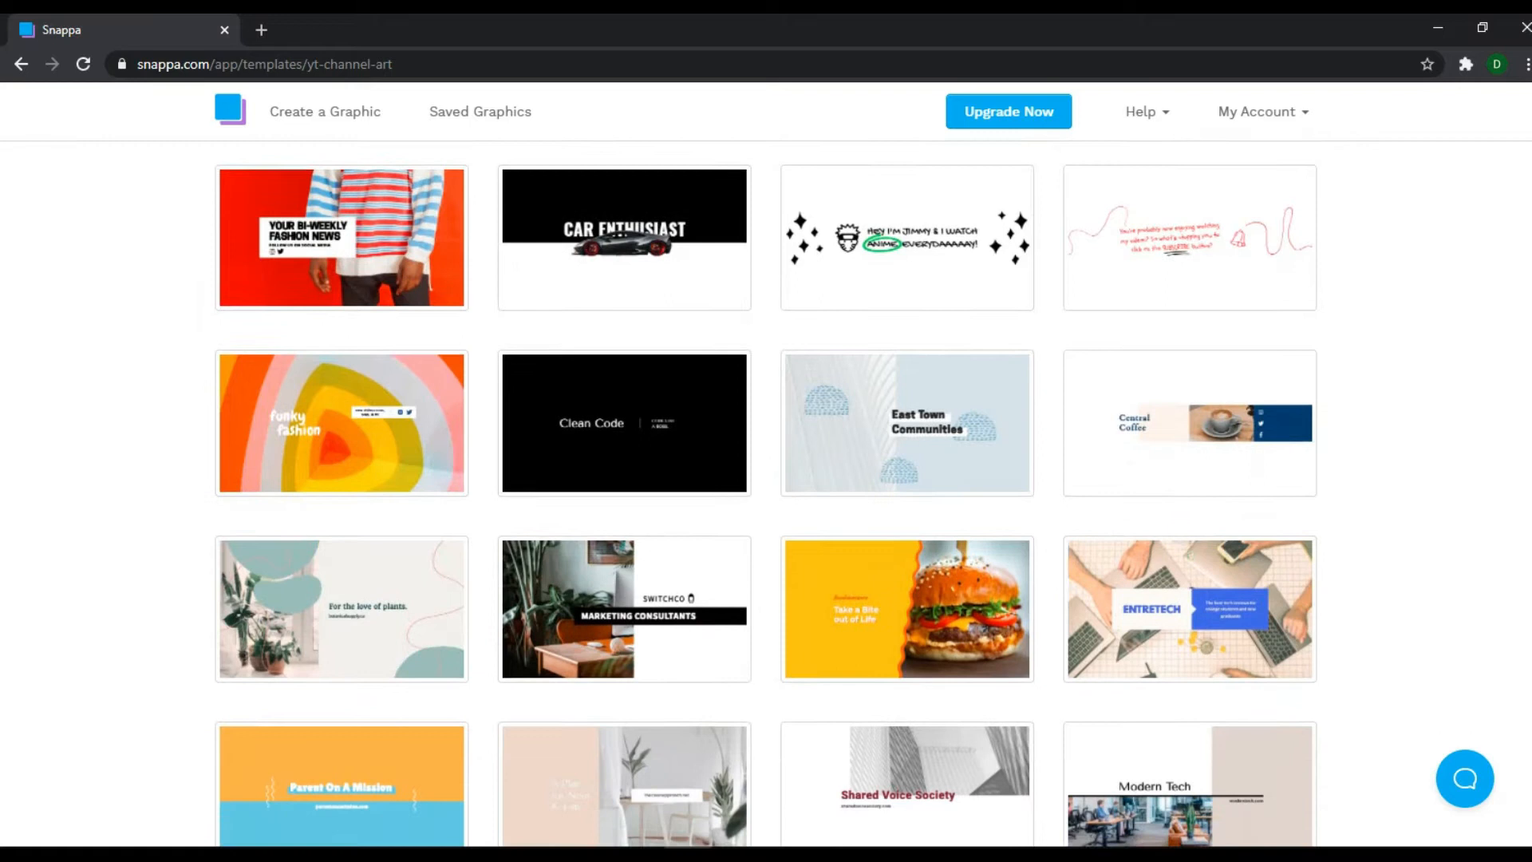
pyautogui.scroll(-11, 1525, 513)
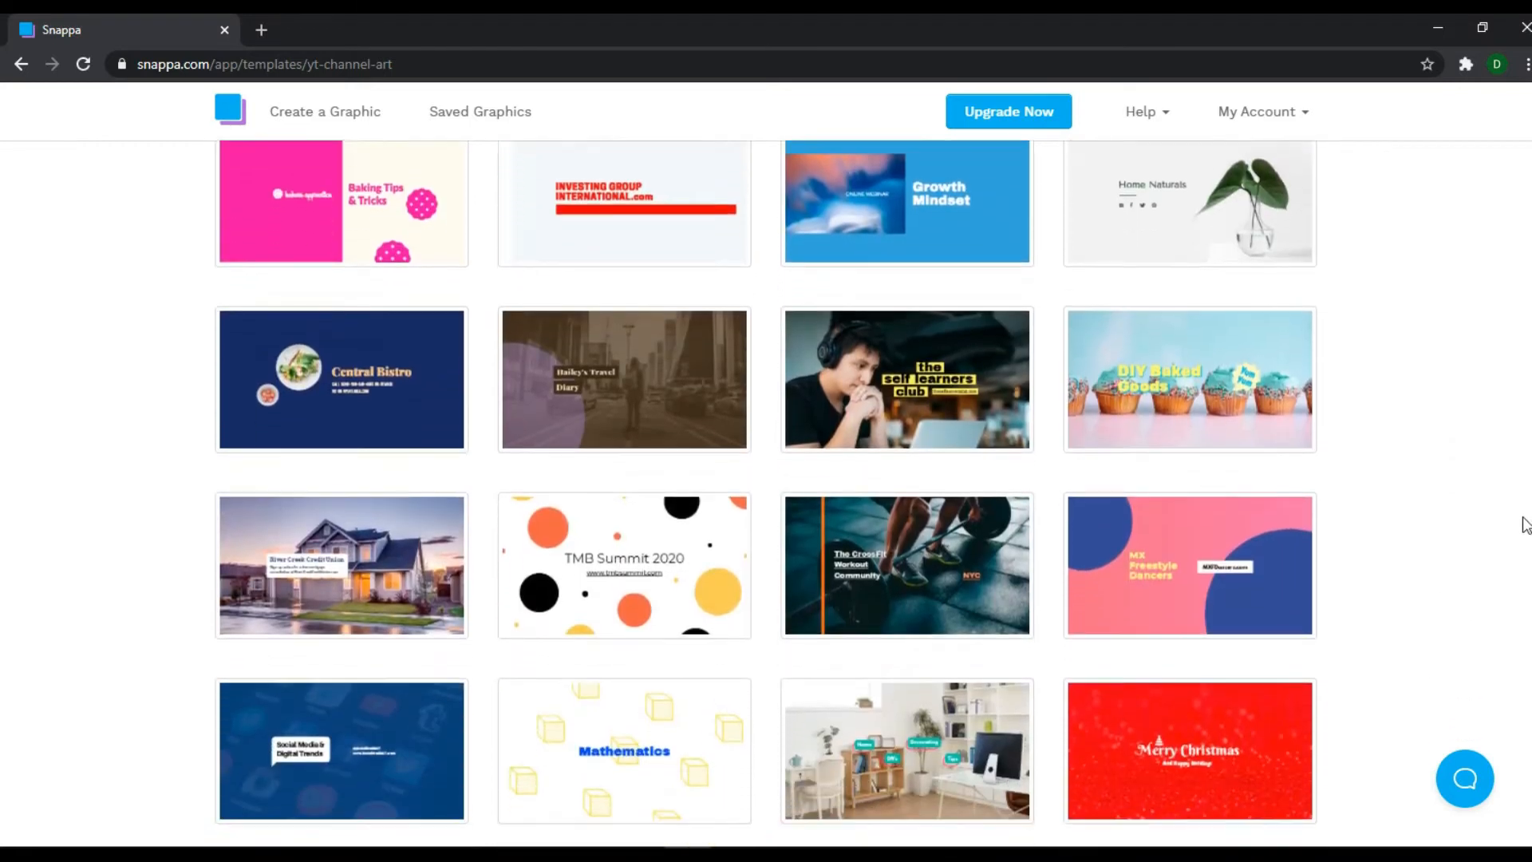
pyautogui.scroll(-12, 1514, 611)
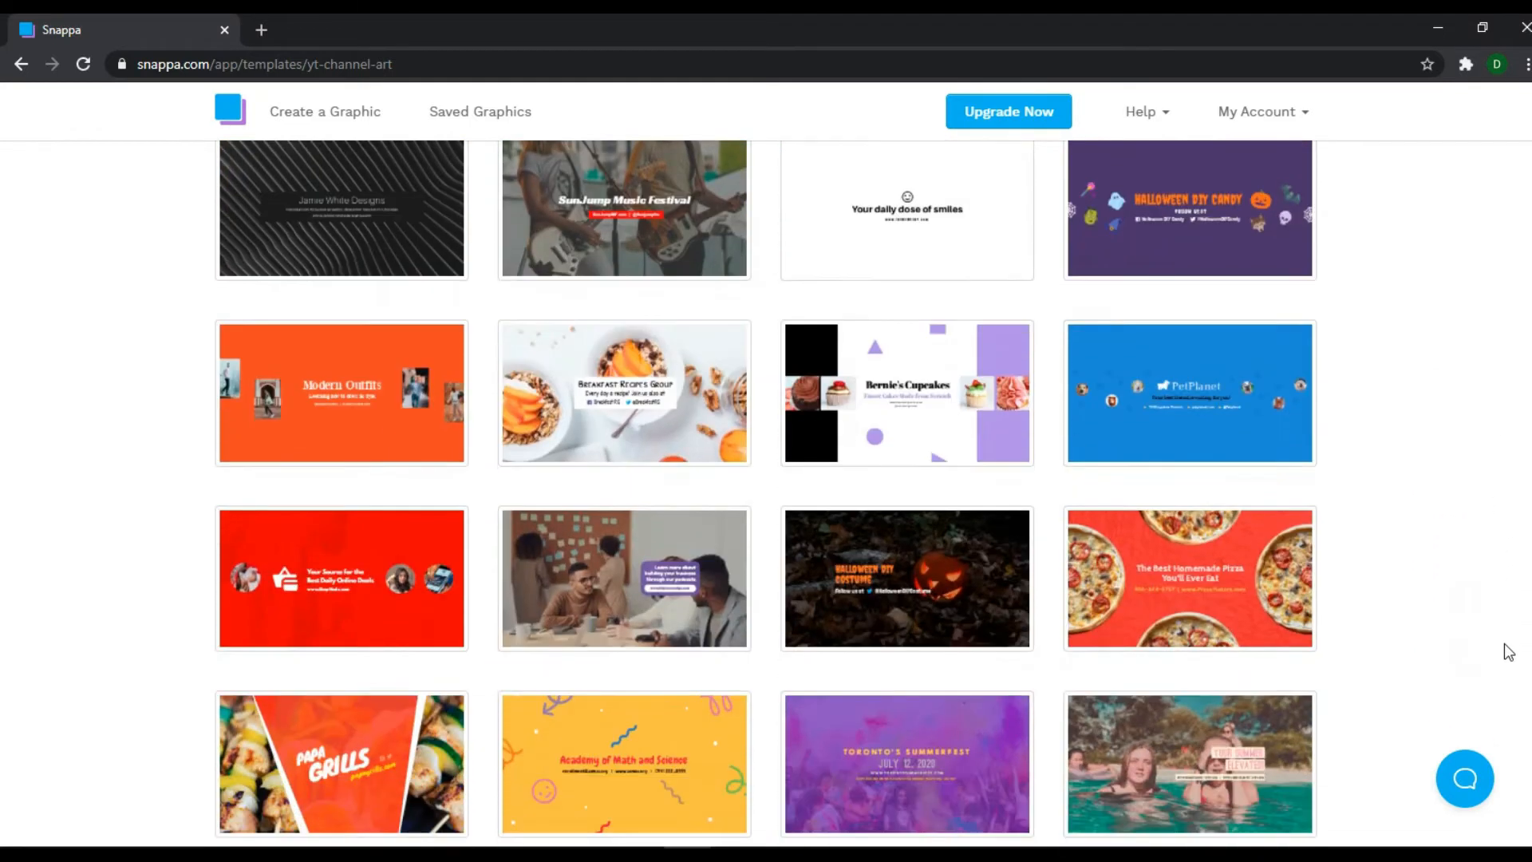
pyautogui.scroll(-9, 1498, 742)
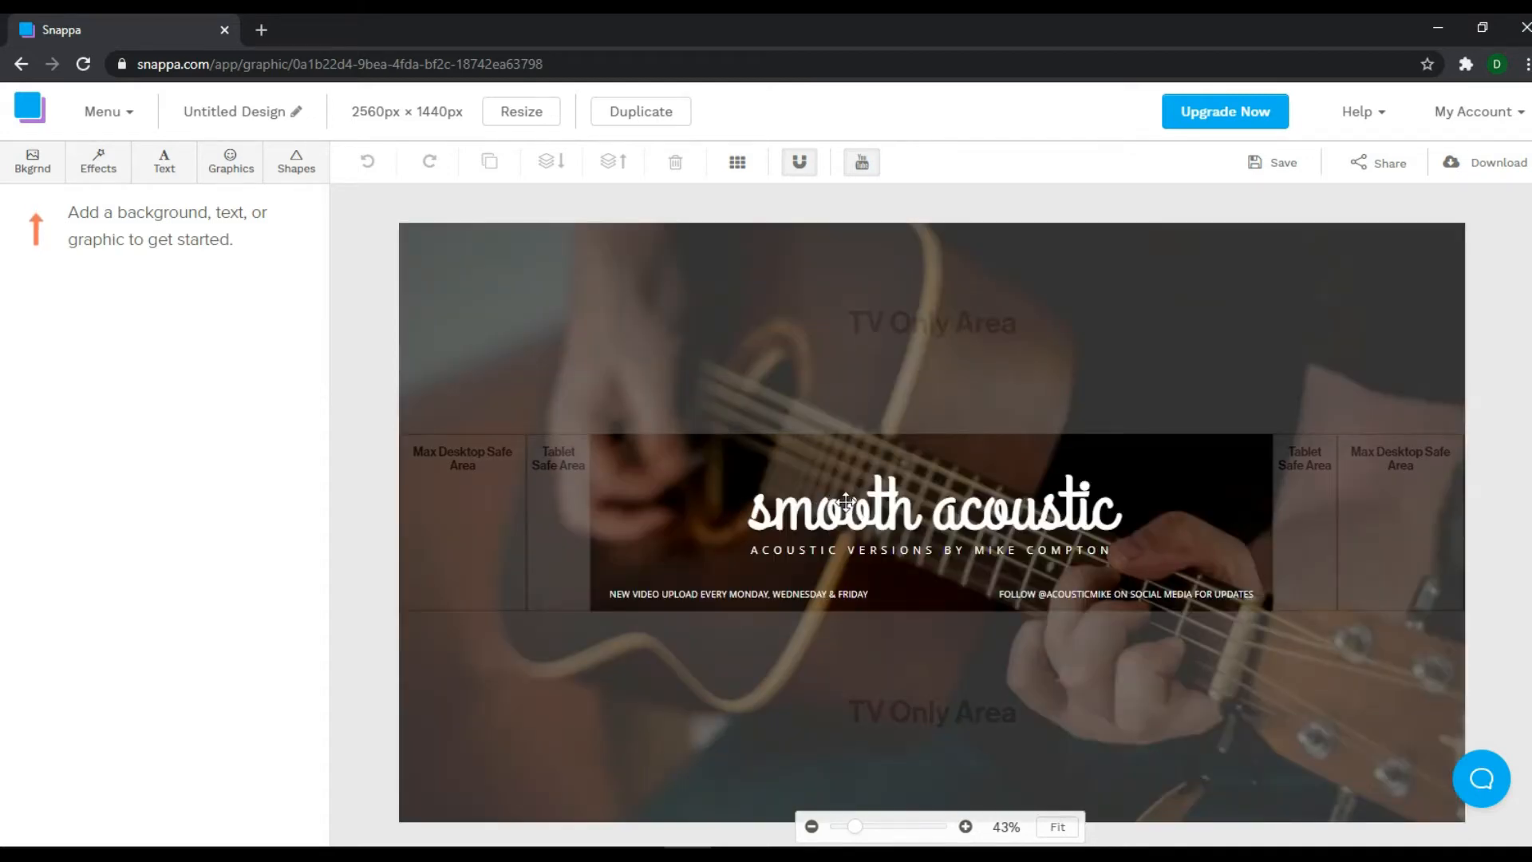
# Replace the banner's "smooth acoustic" title text with "relaxed passion".
pyautogui.click(913, 520)
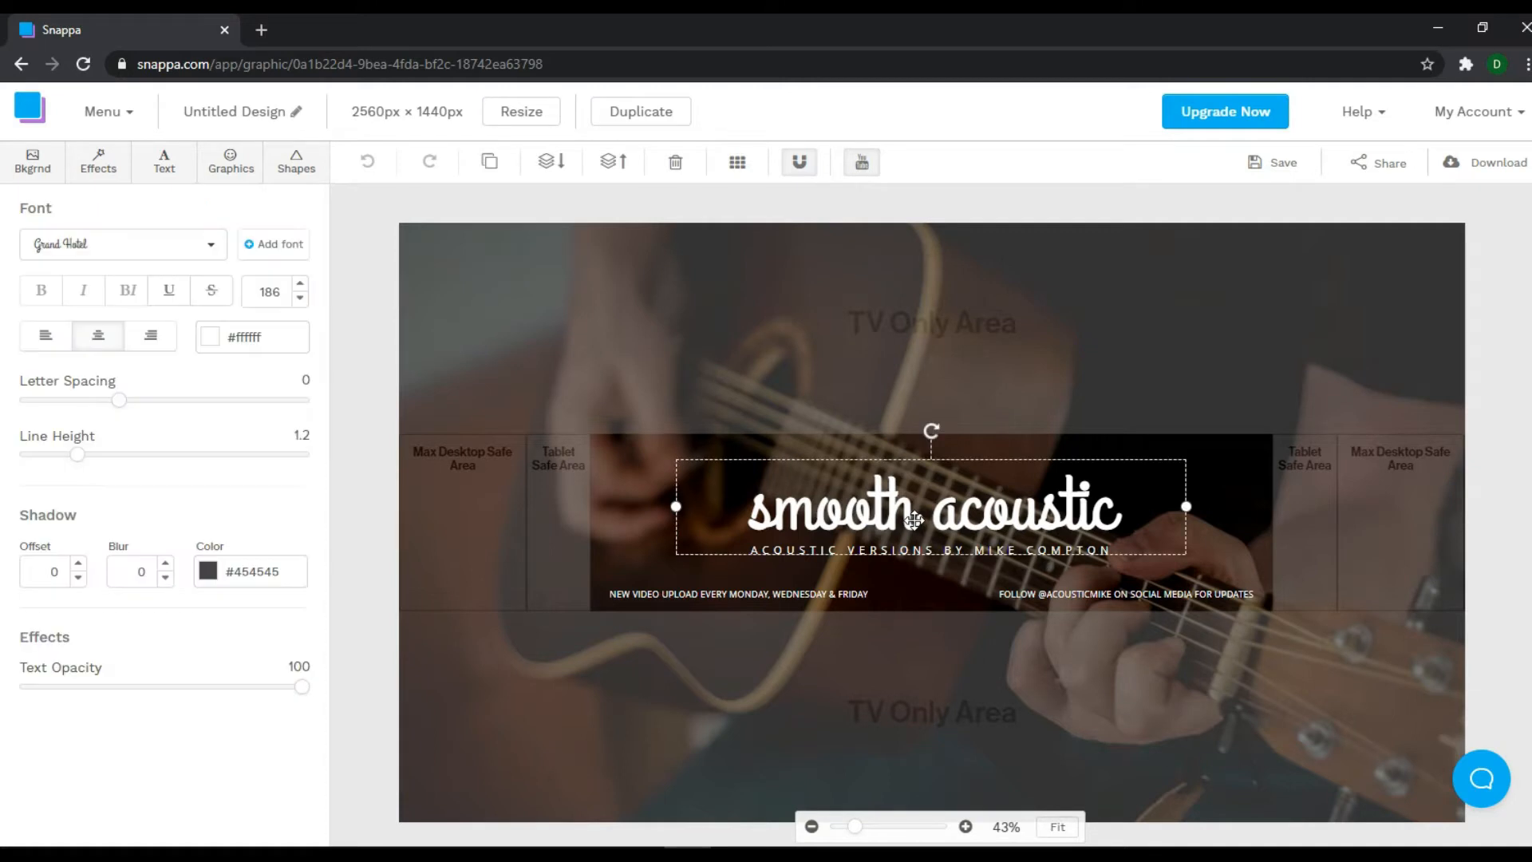
pyautogui.doubleClick(914, 520)
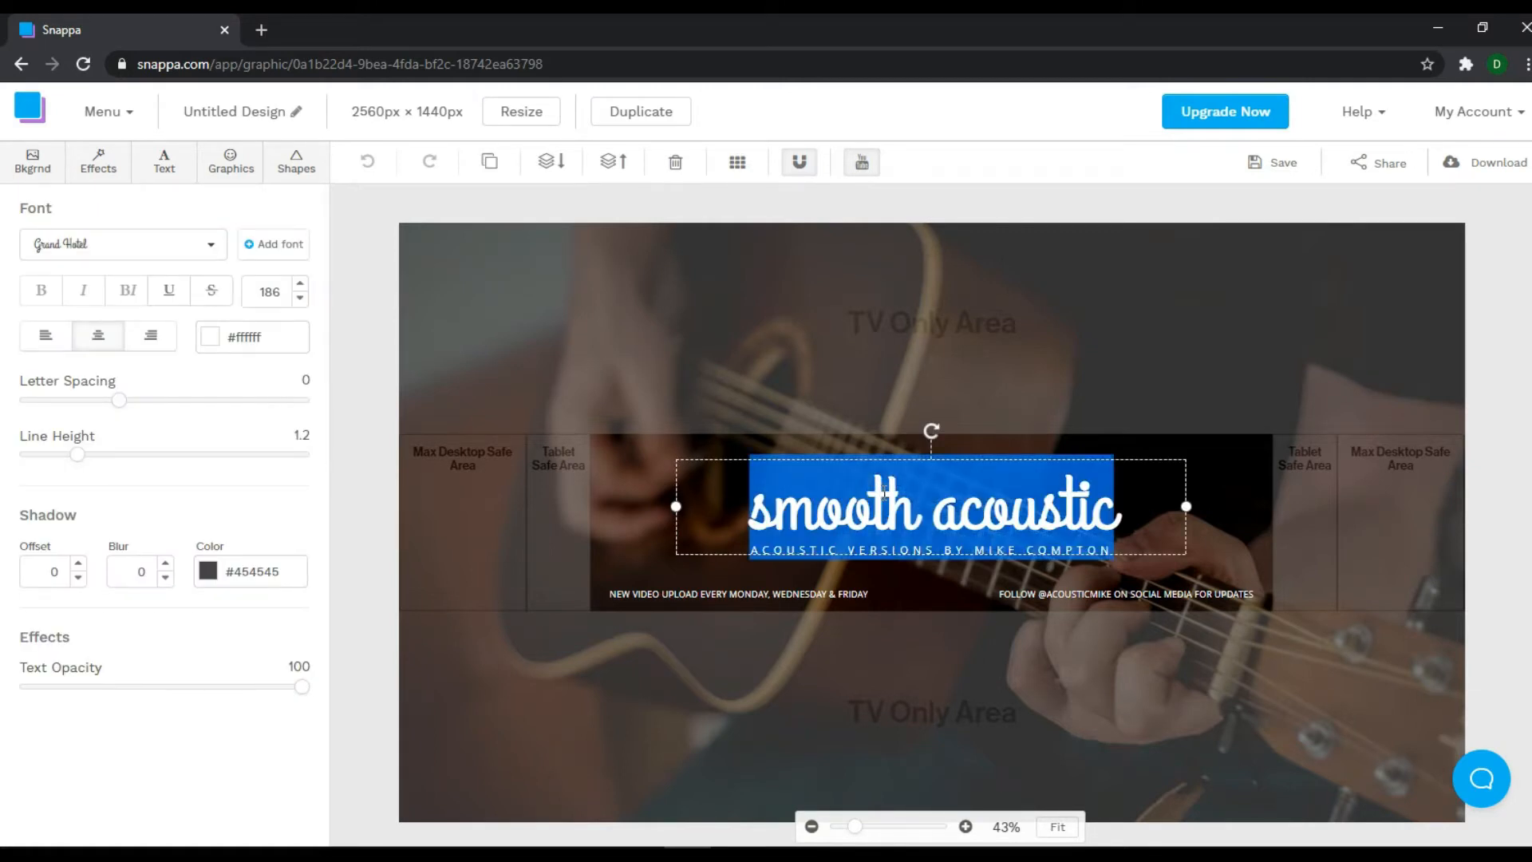
pyautogui.write('rela')
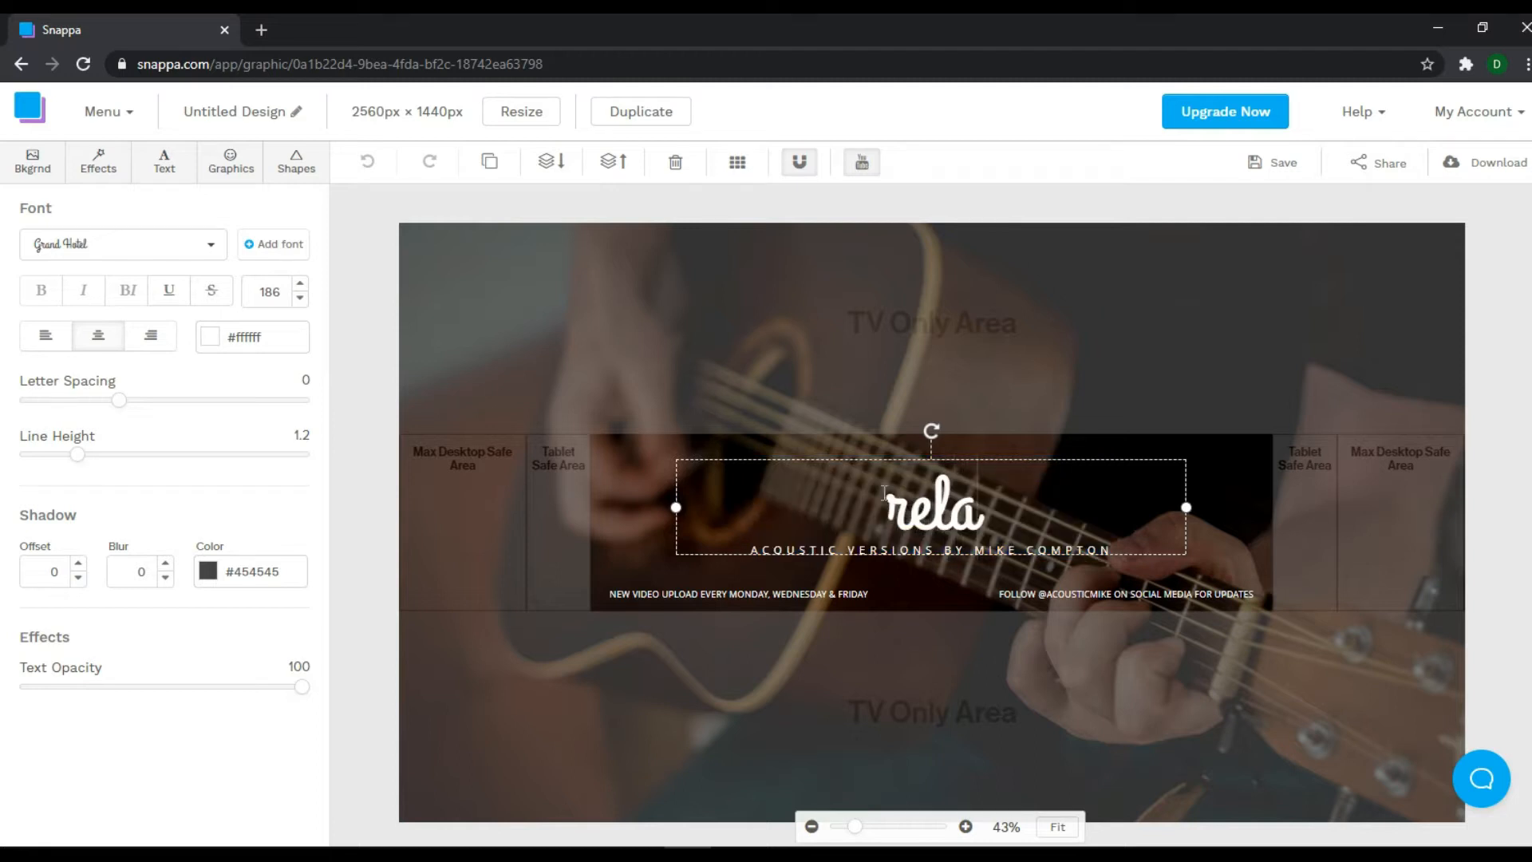
pyautogui.write('xed')
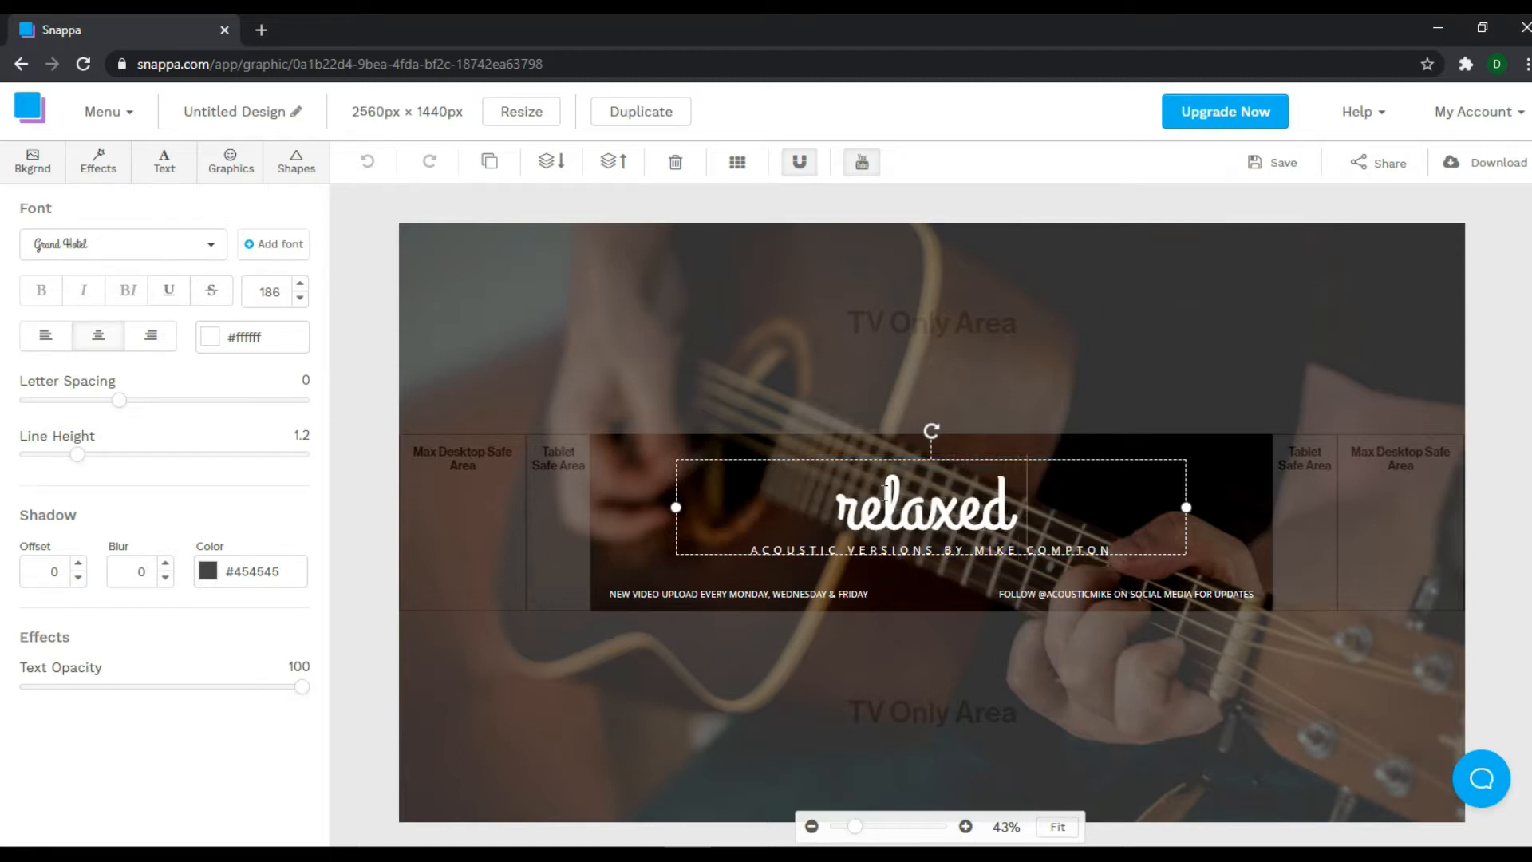
pyautogui.write(' passion')
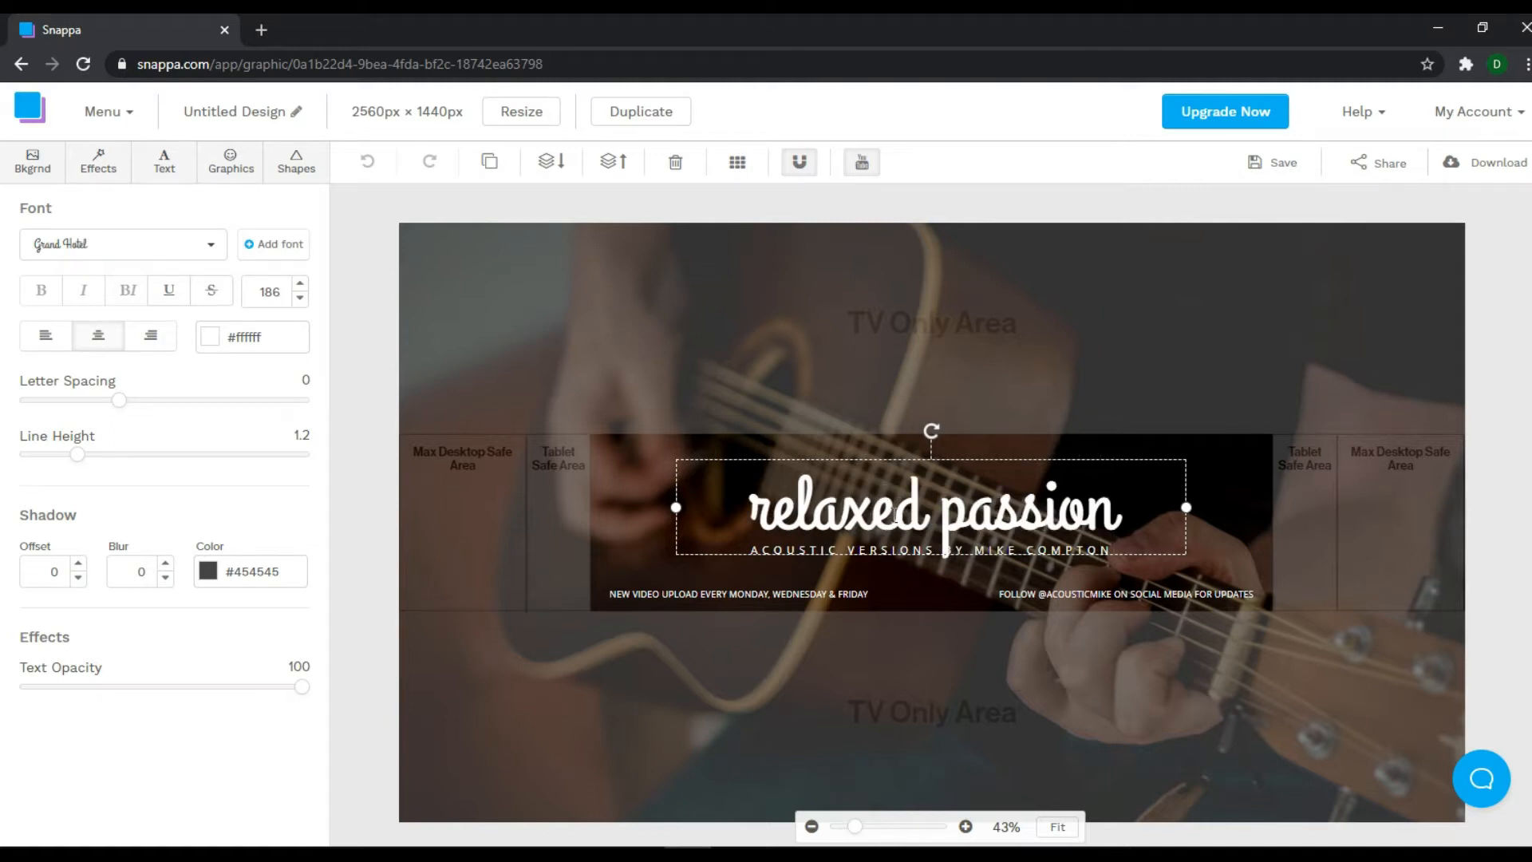
# Delete the subtitle beneath the banner title, and select the social media line and the upload schedule line in turn.
pyautogui.click(923, 565)
pyautogui.click(924, 552)
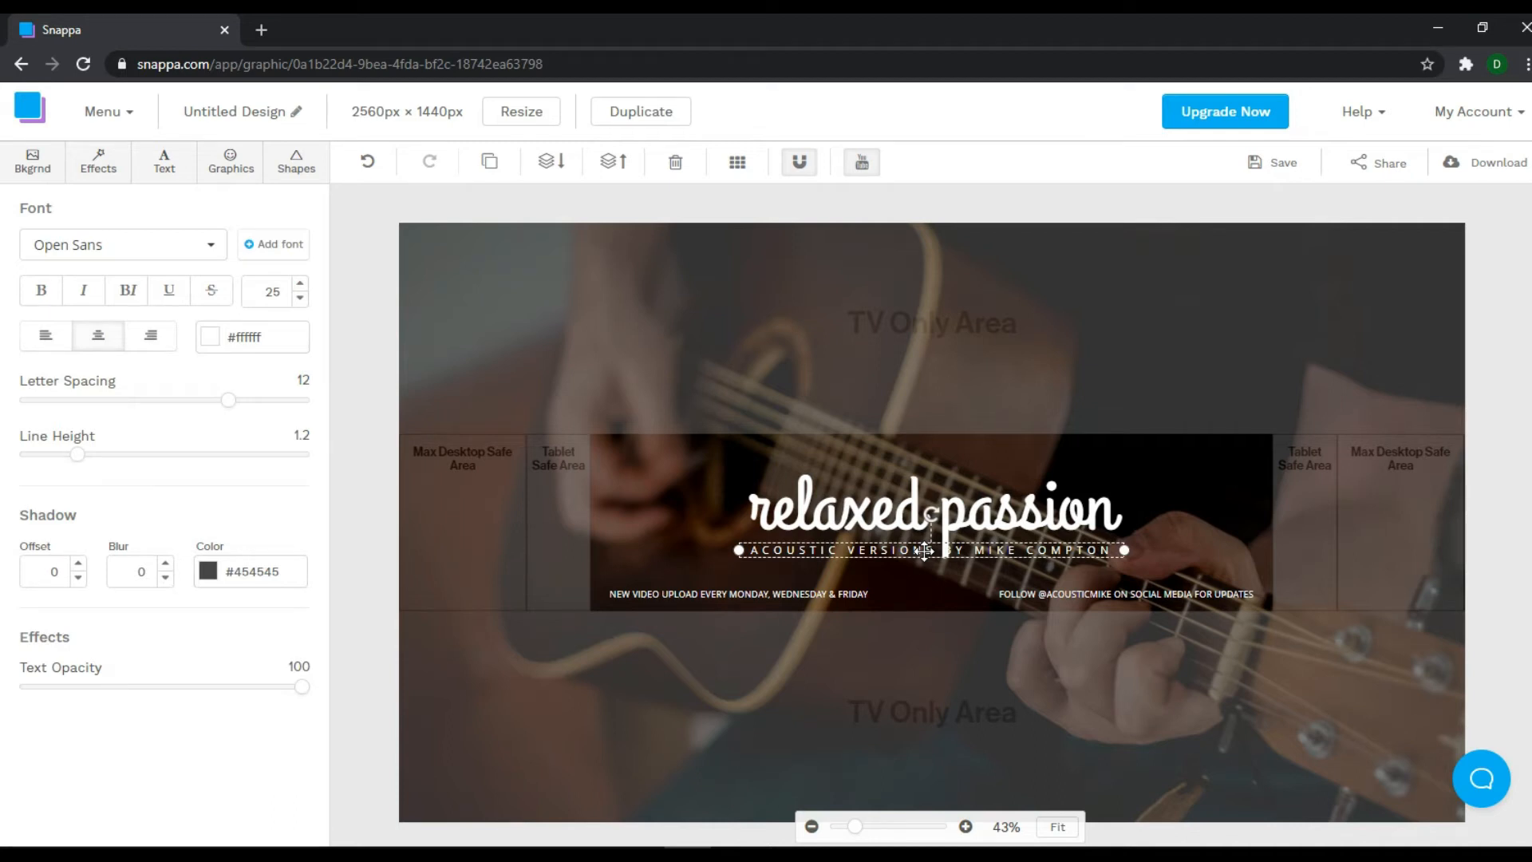
pyautogui.press('Delete')
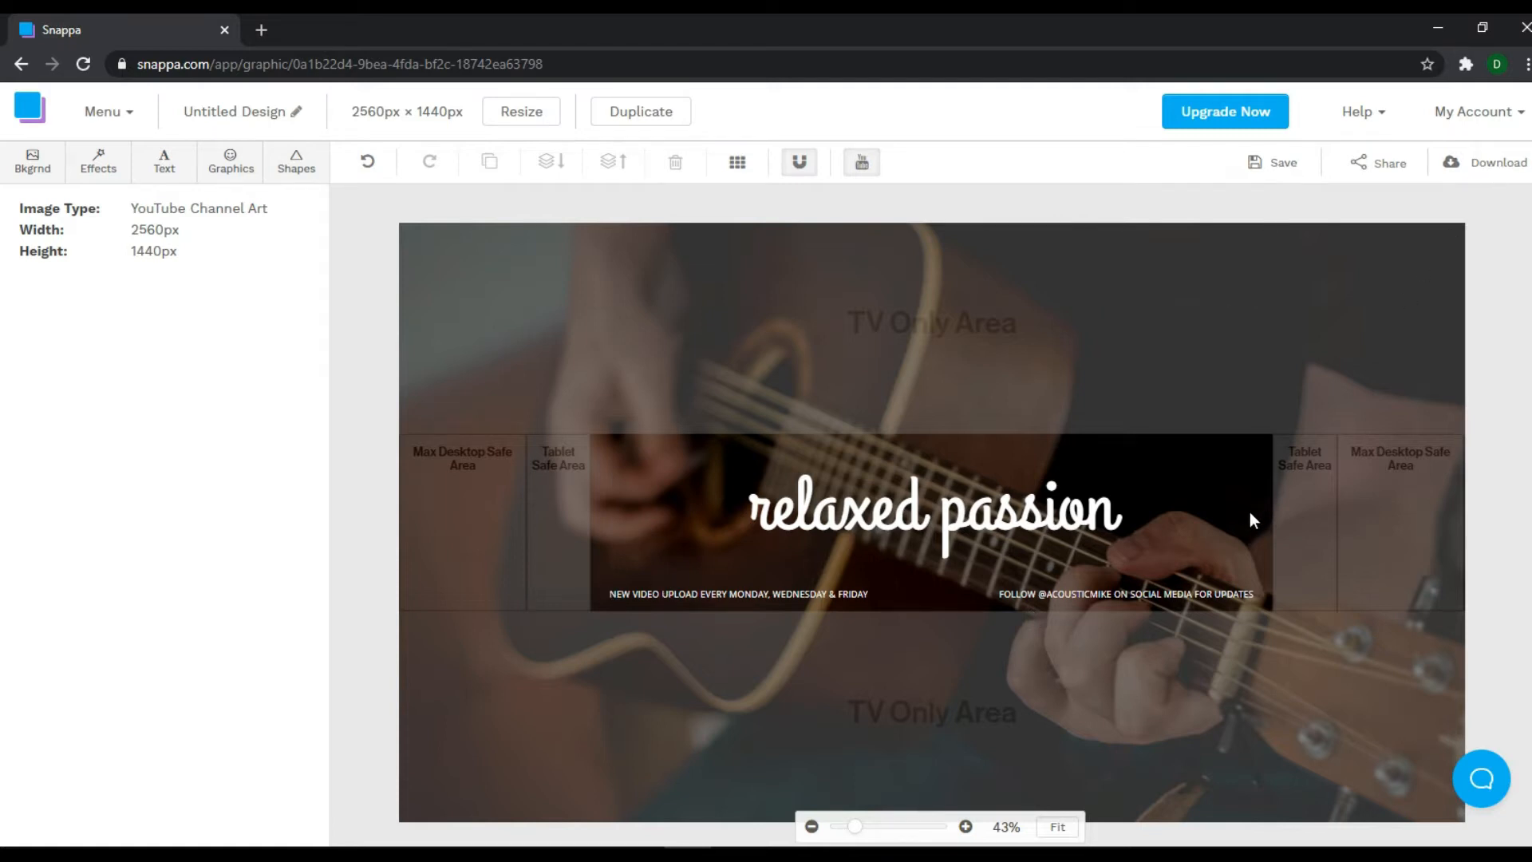
pyautogui.click(1081, 594)
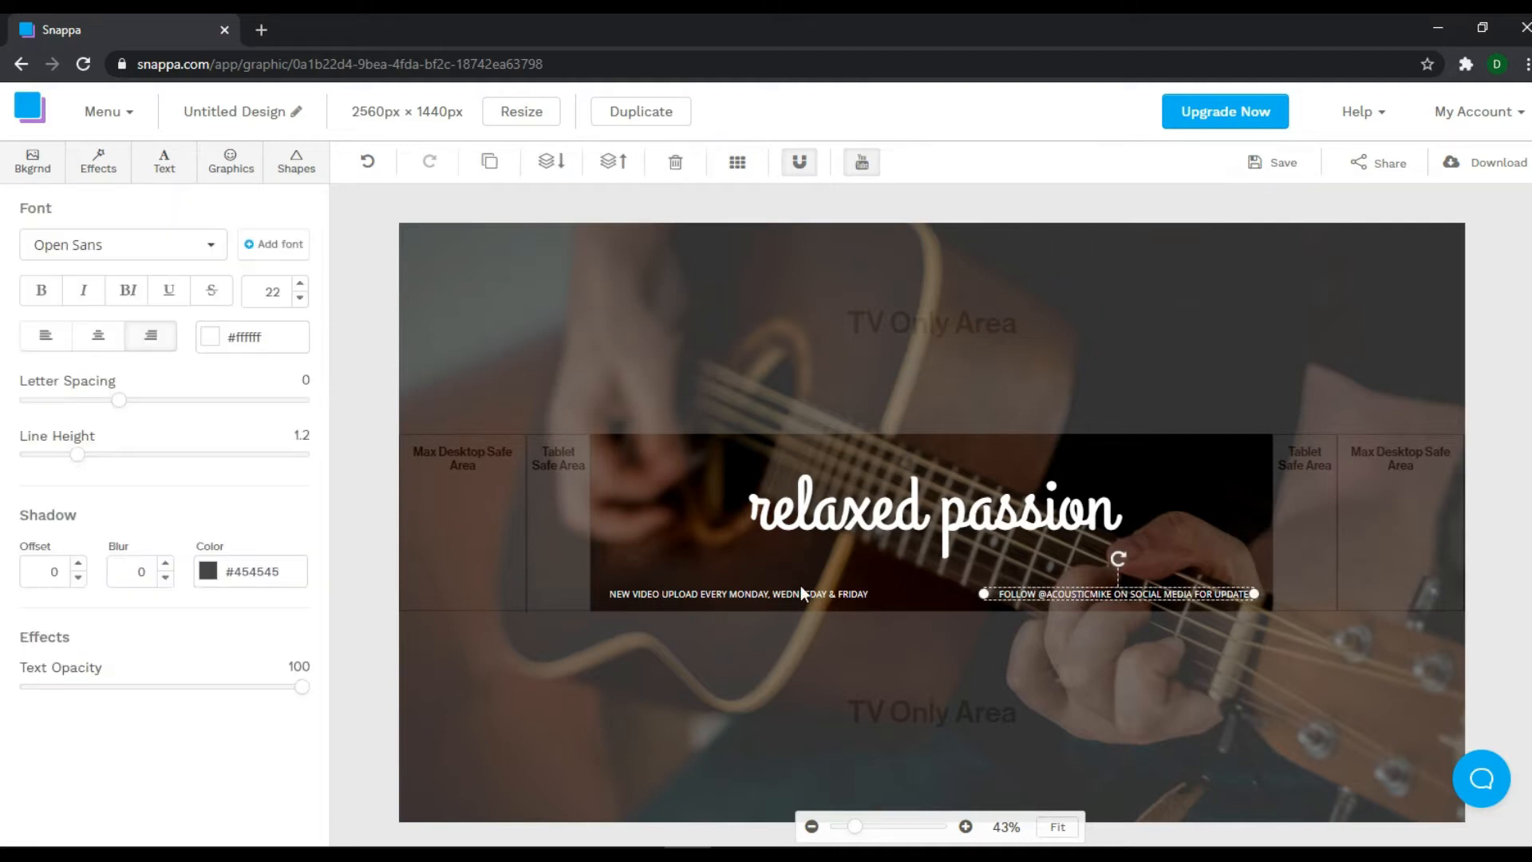
pyautogui.click(762, 594)
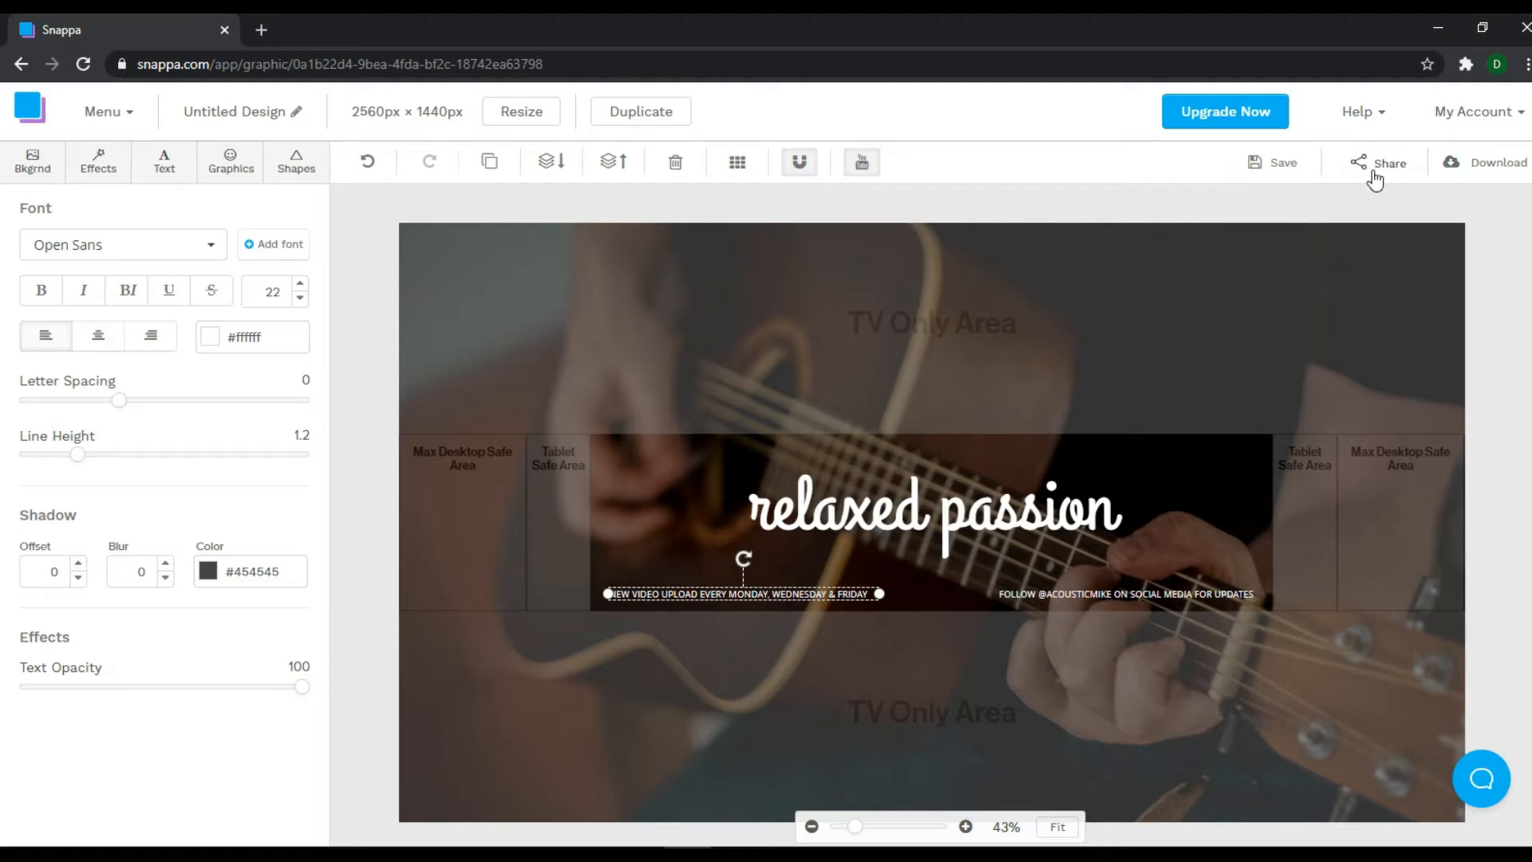
# Leave the guitar template and create a blank YouTube channel art graphic from scratch.
pyautogui.click(20, 67)
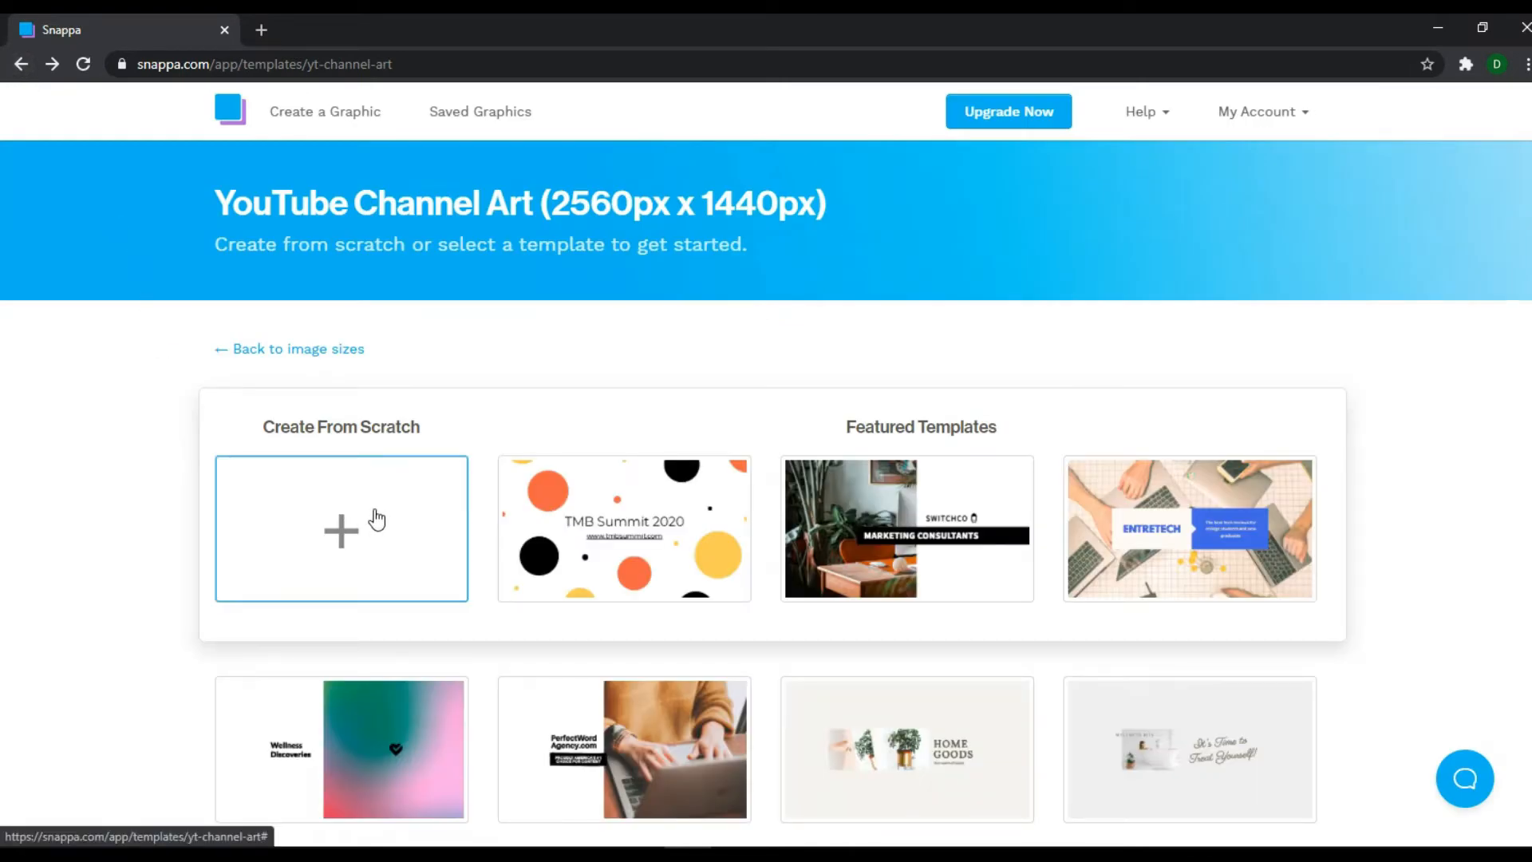
pyautogui.click(376, 519)
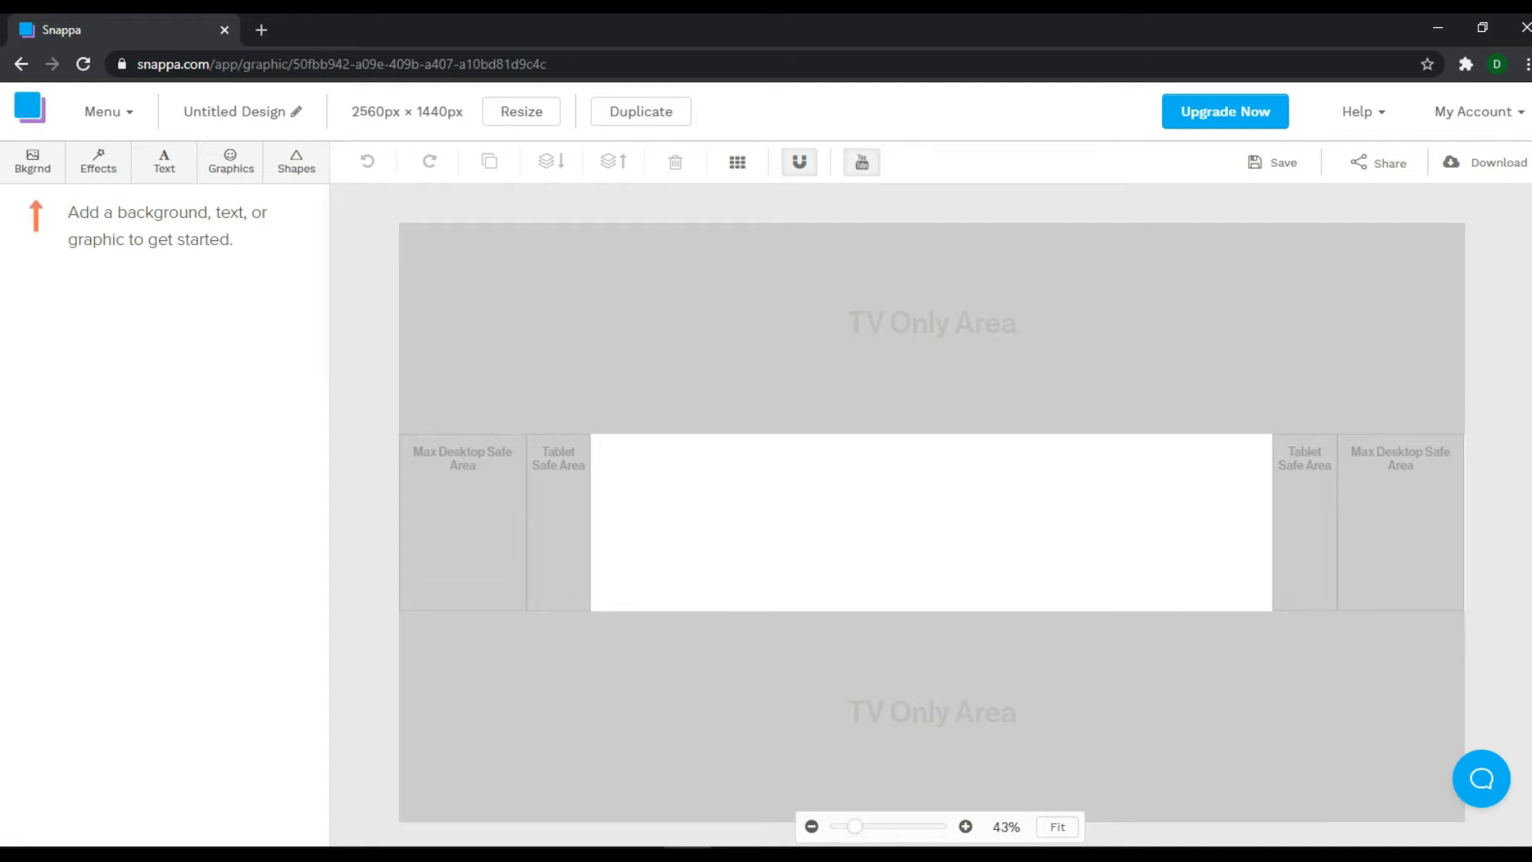
pyautogui.scroll(-1, 931, 502)
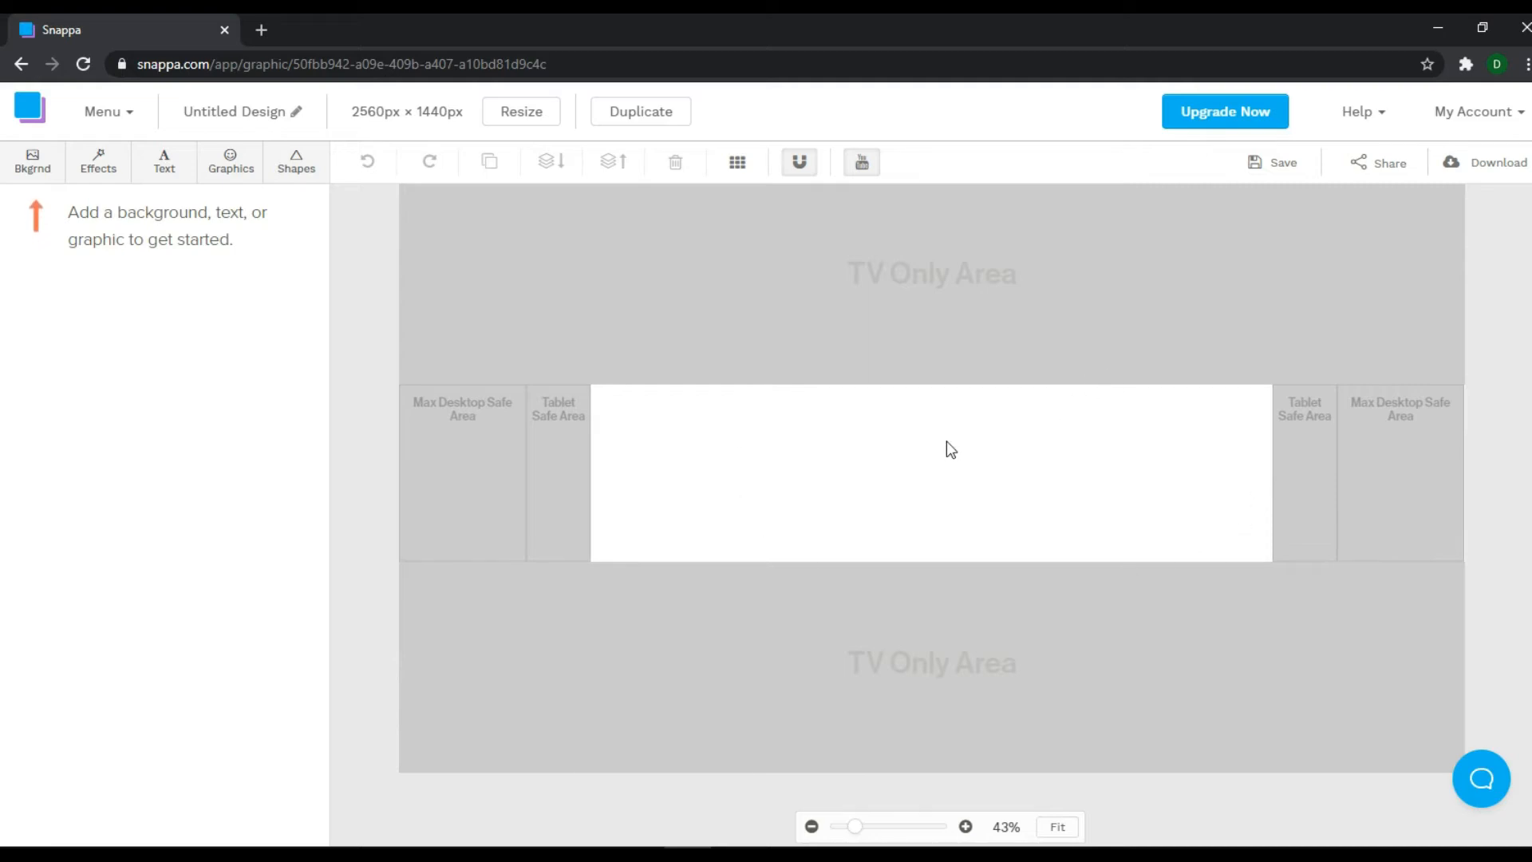
# Set the banner's background color to green #a0d468.
pyautogui.click(54, 170)
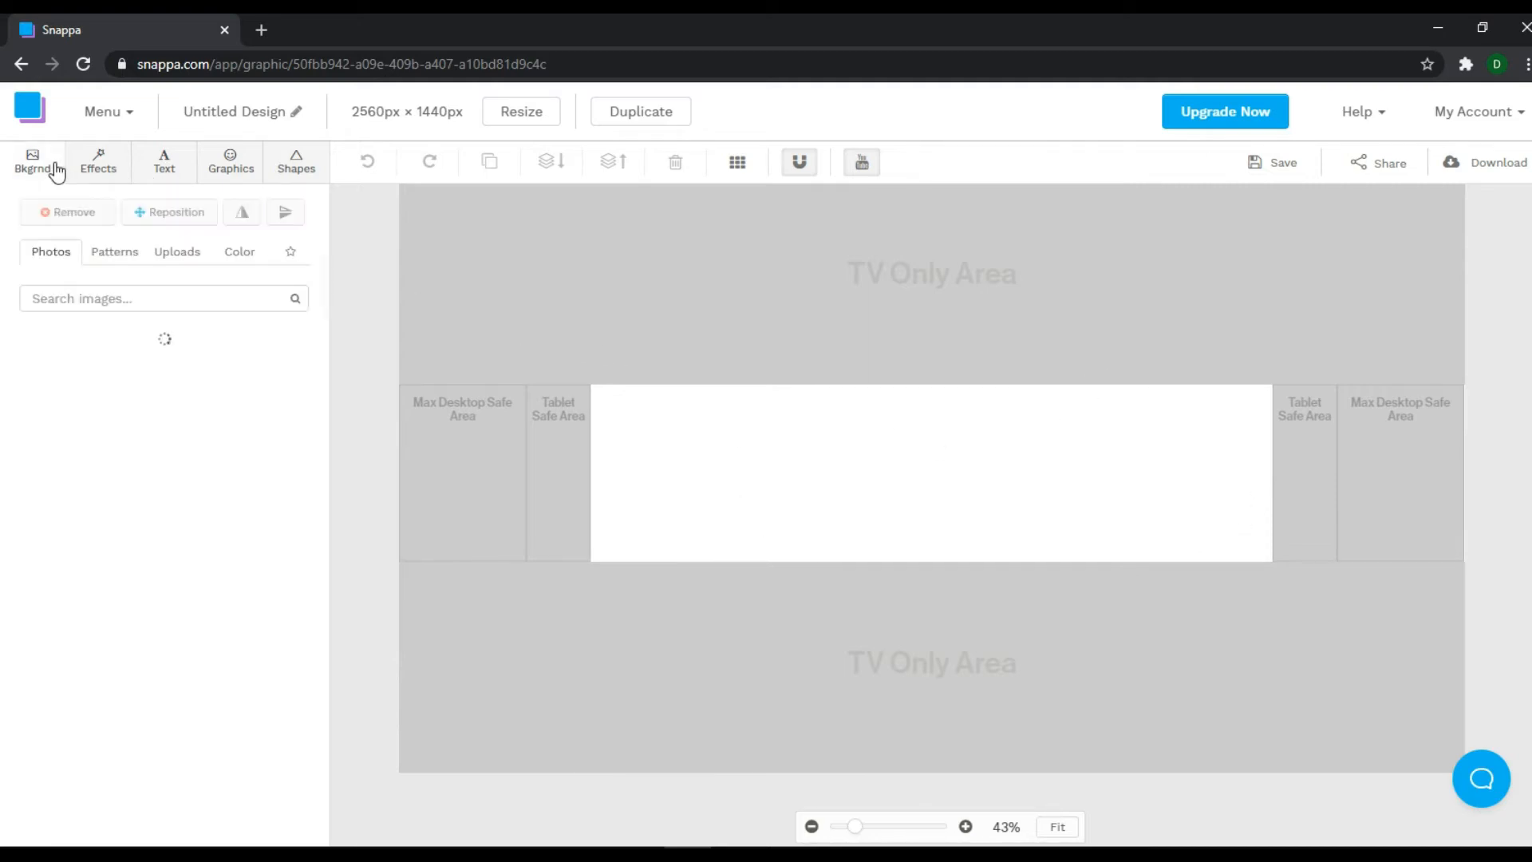
pyautogui.click(253, 257)
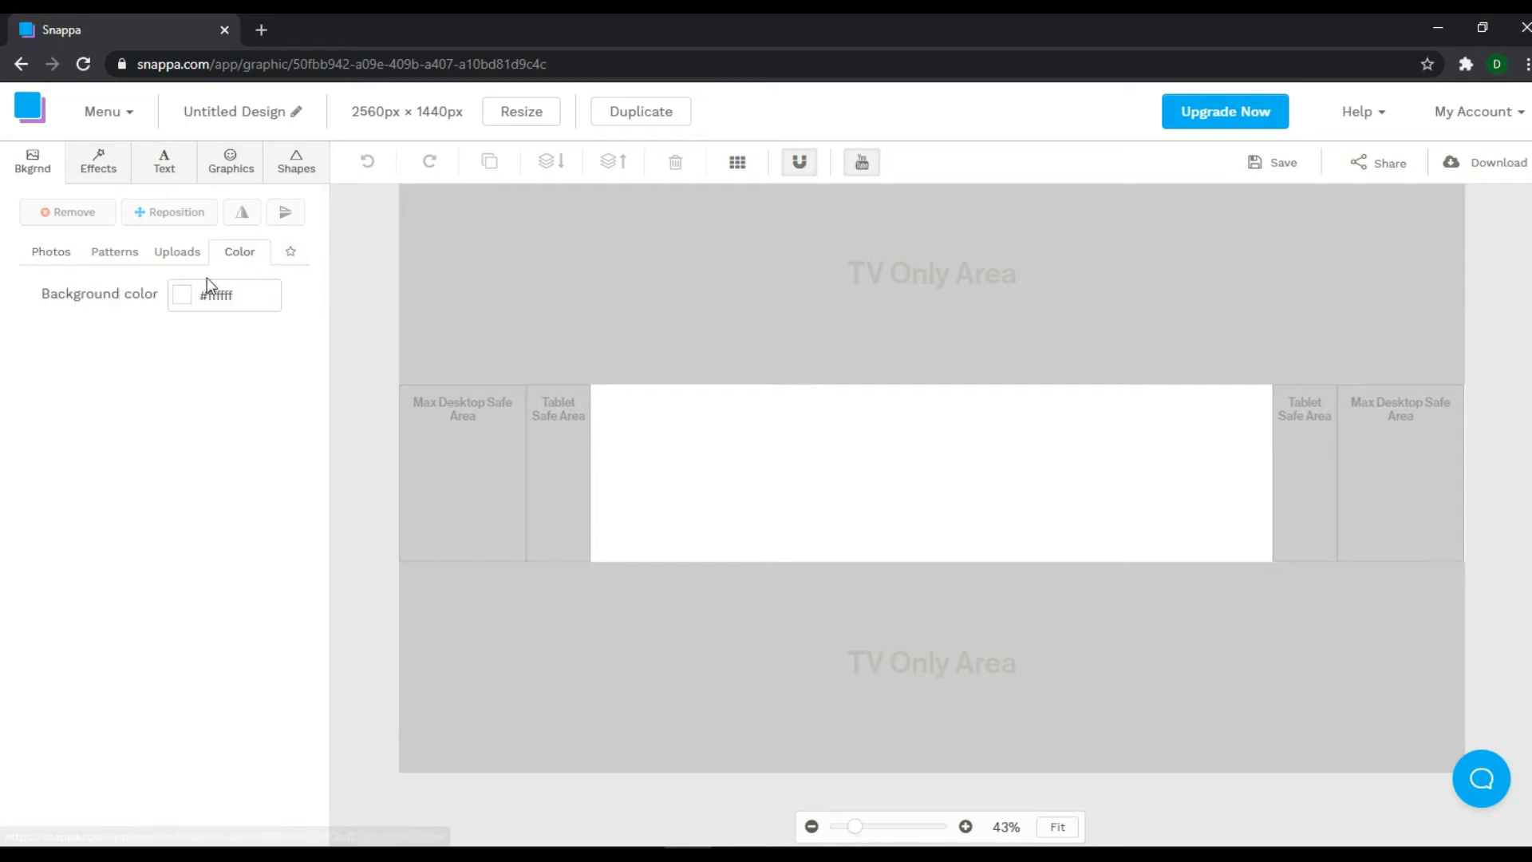
pyautogui.click(182, 297)
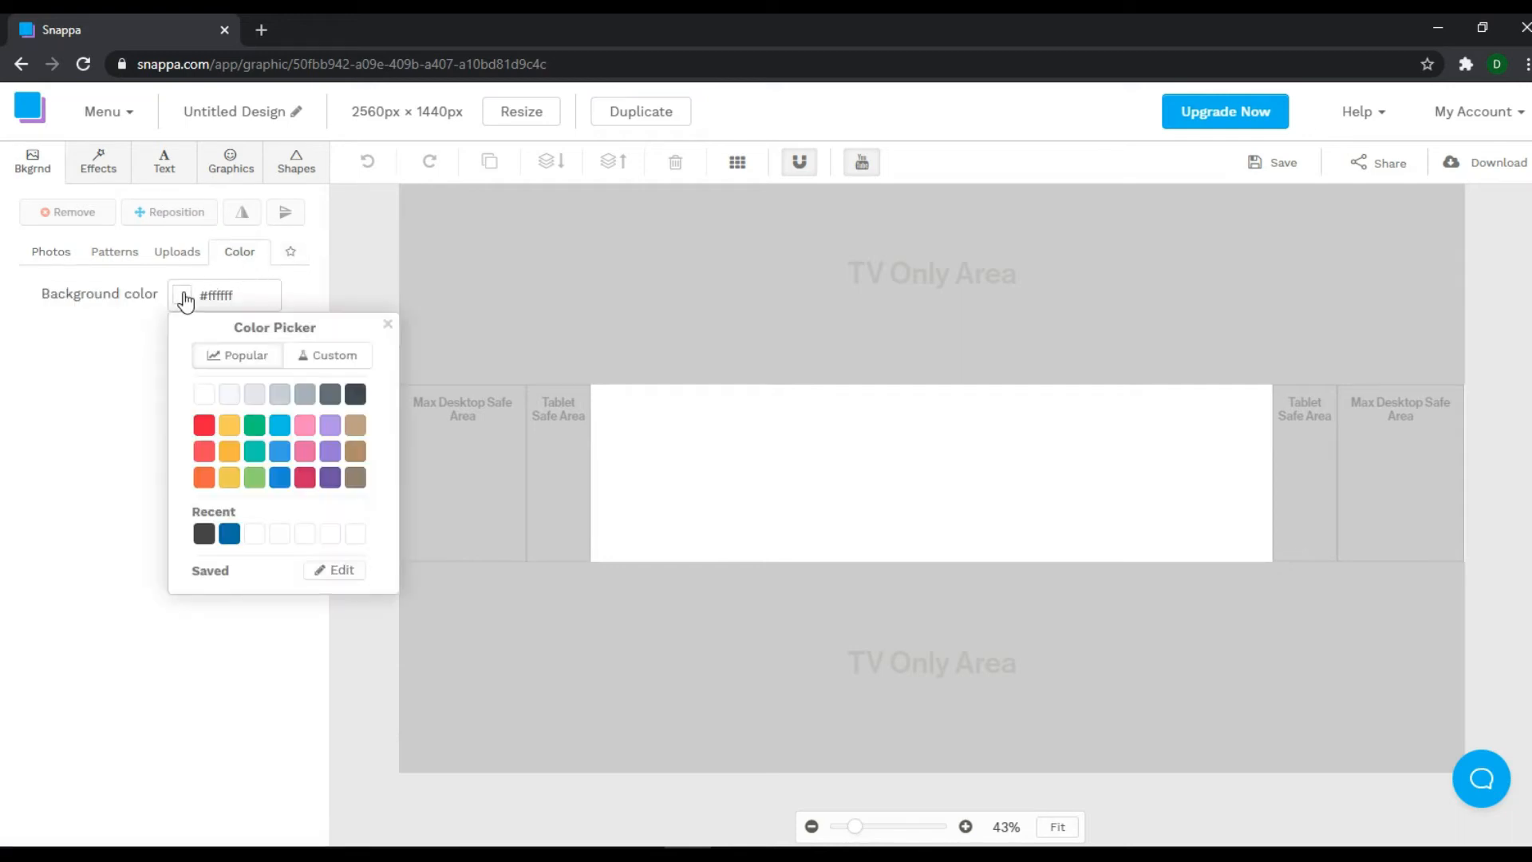
pyautogui.click(256, 478)
pyautogui.click(699, 361)
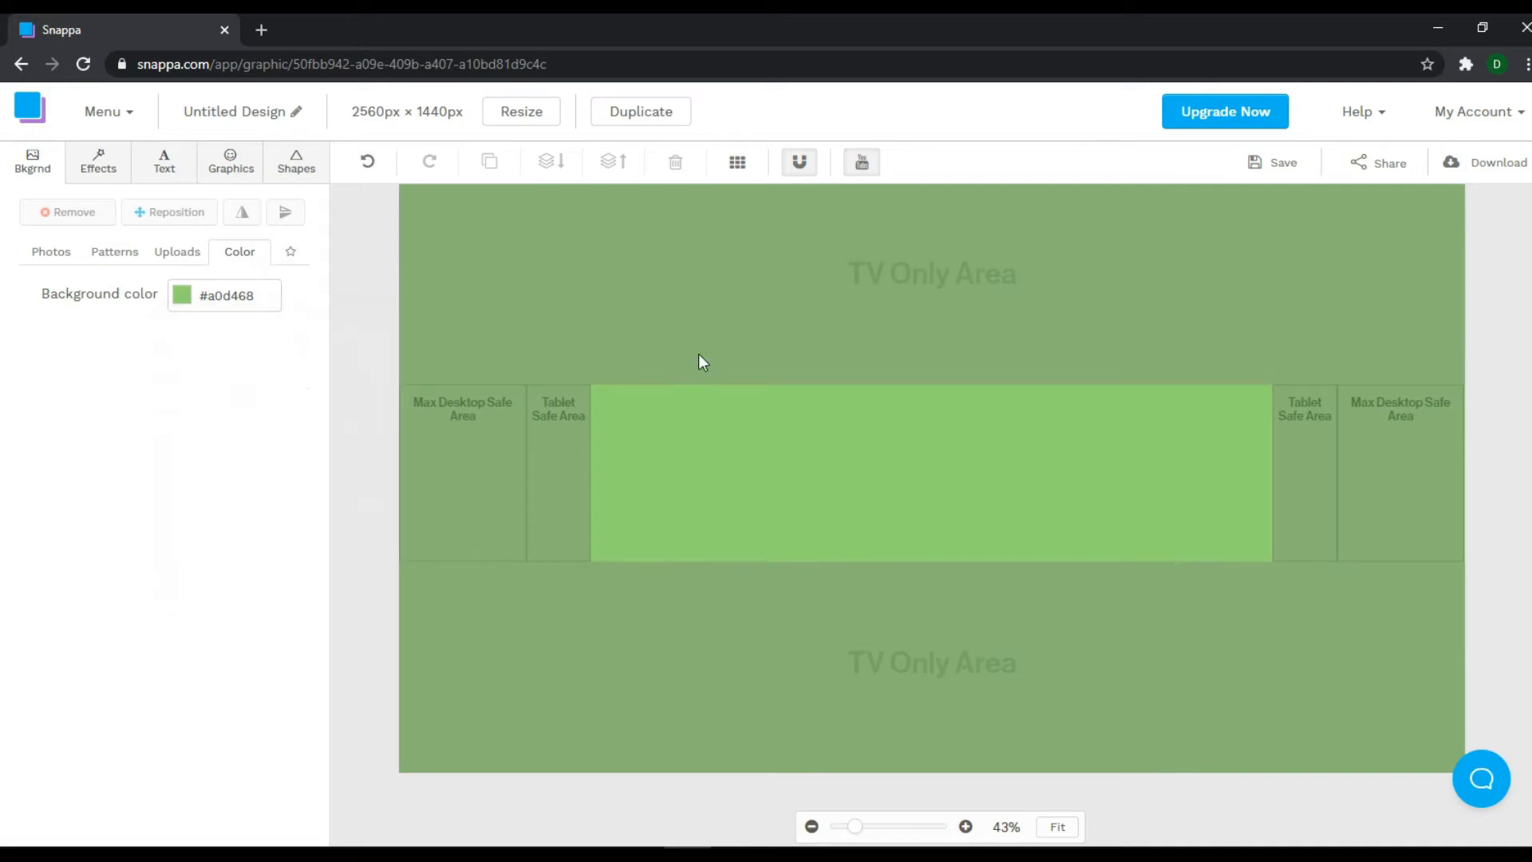
# Add a heading reading "Relaxed passion" in the left half of the central safe area.
pyautogui.click(164, 162)
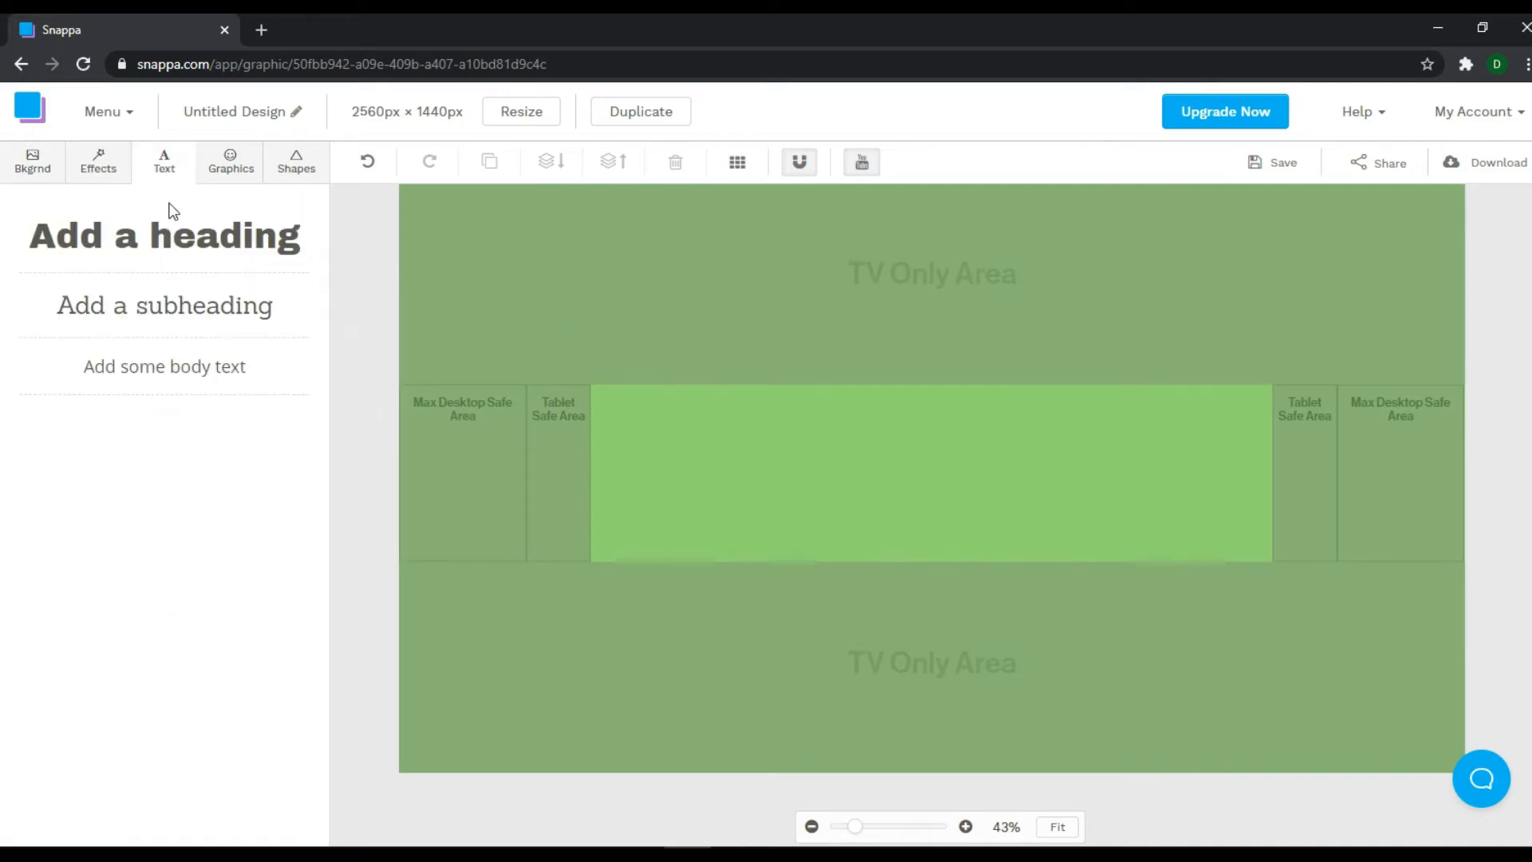
pyautogui.click(184, 253)
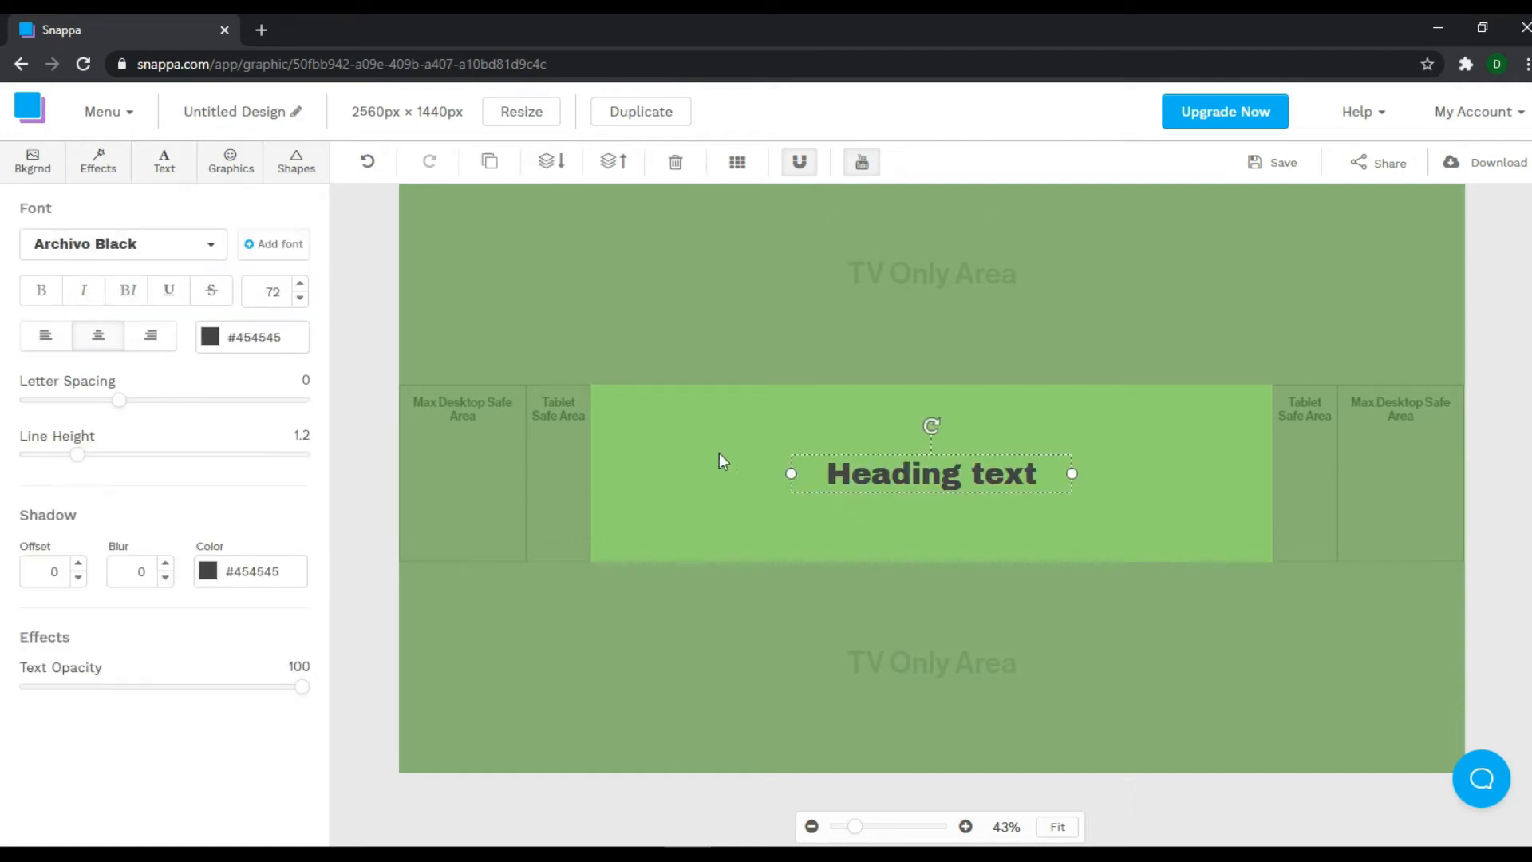
pyautogui.moveTo(939, 476); pyautogui.dragTo(774, 466)
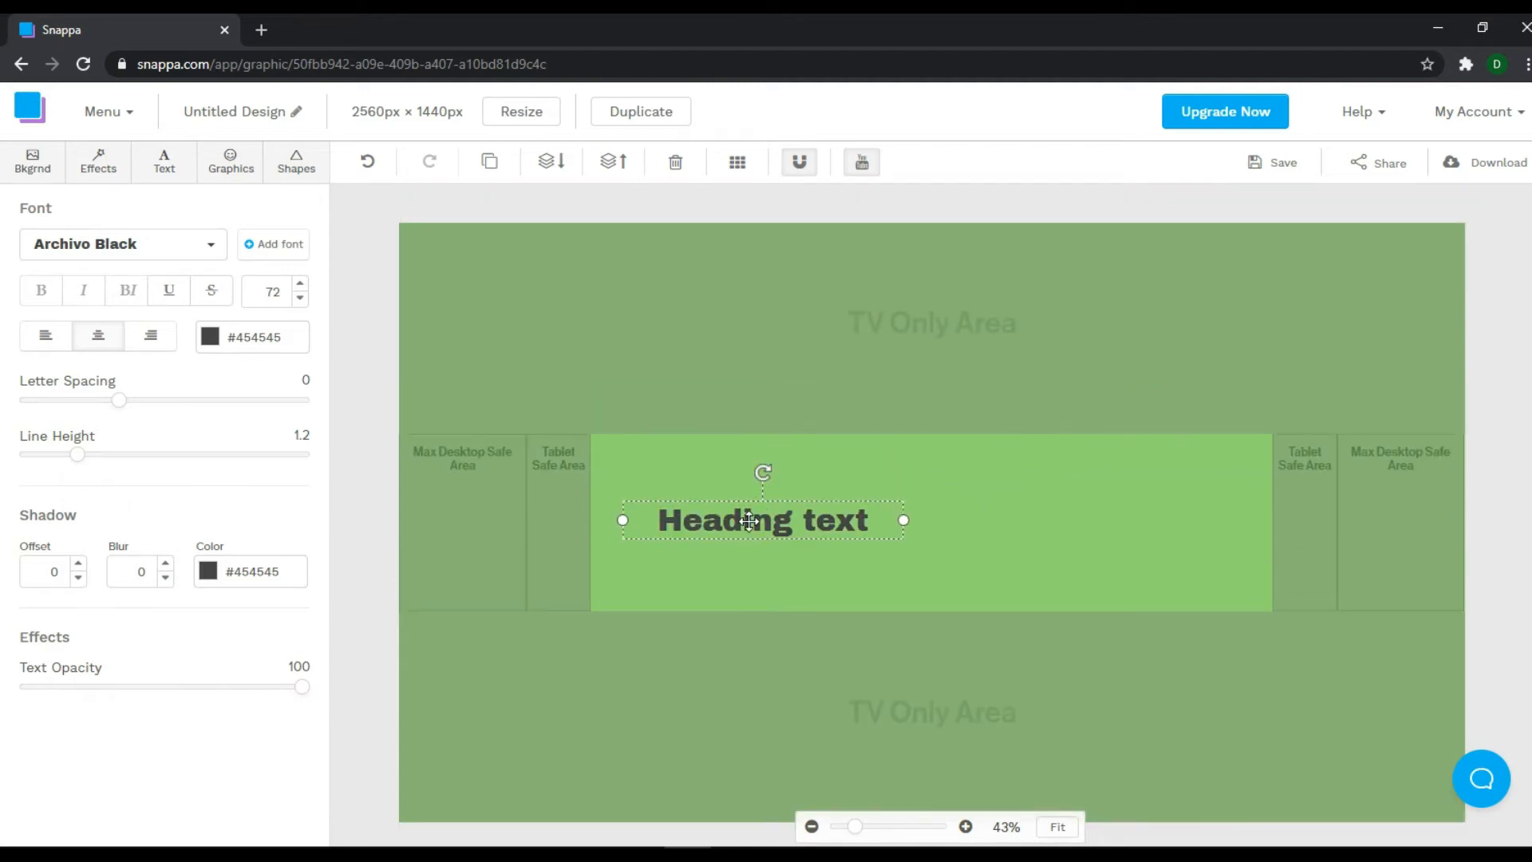
pyautogui.doubleClick(748, 520)
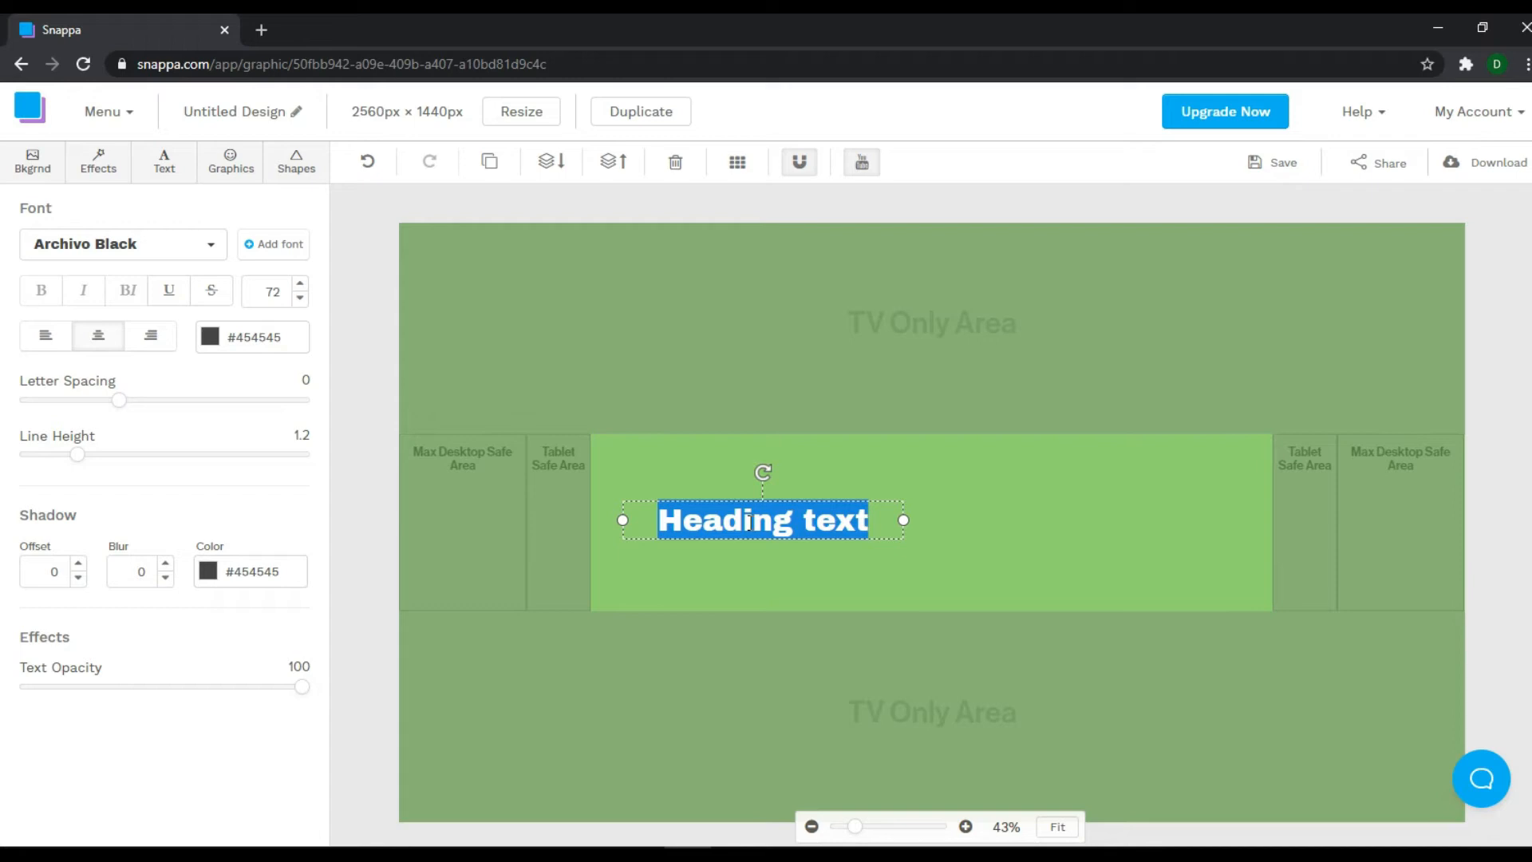
pyautogui.write('Rel')
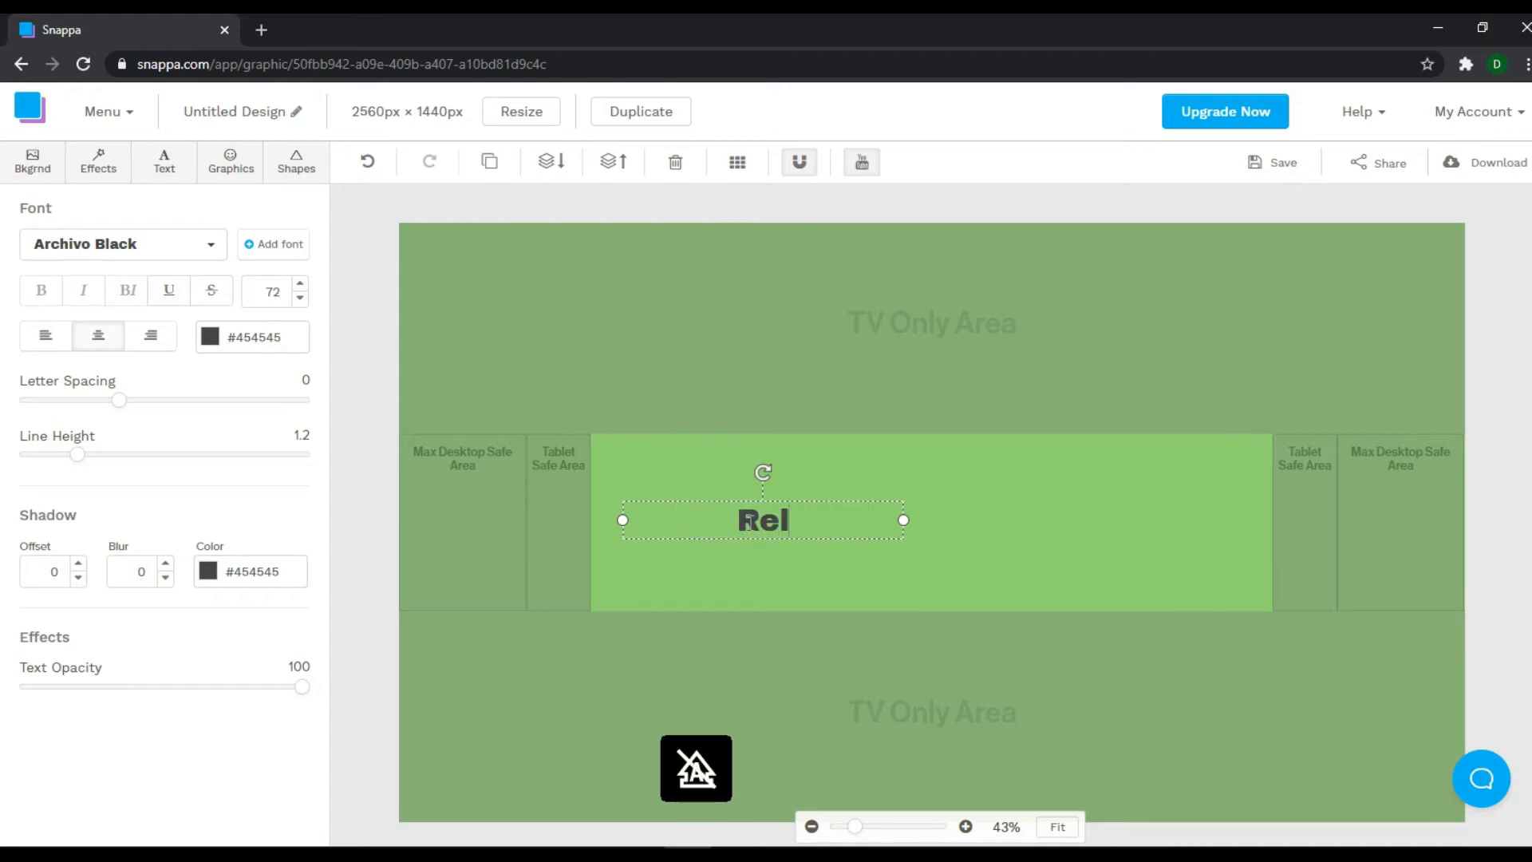
pyautogui.write('axed ')
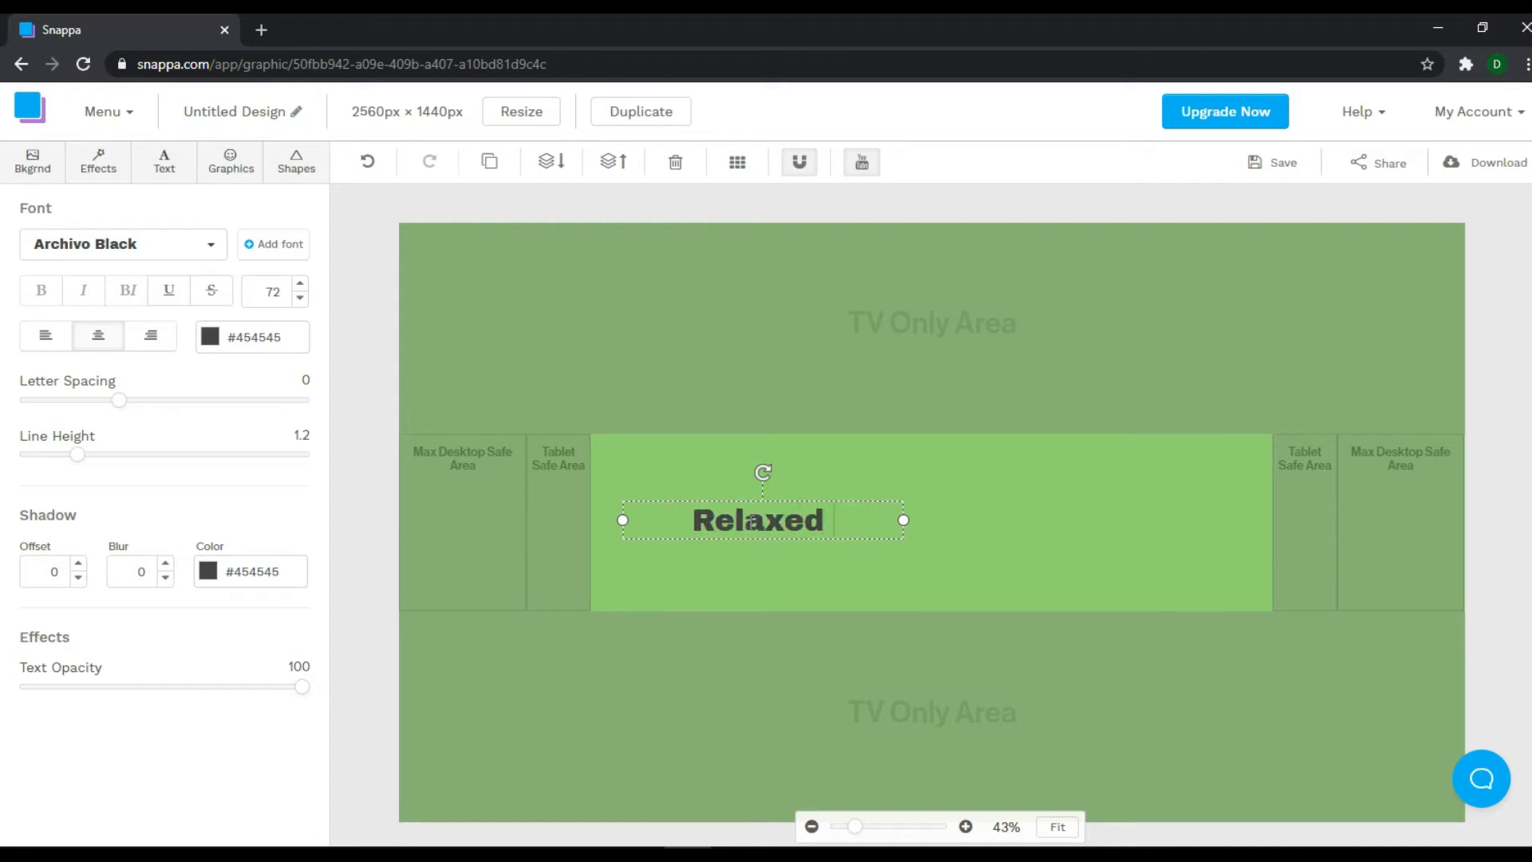
pyautogui.write('passion')
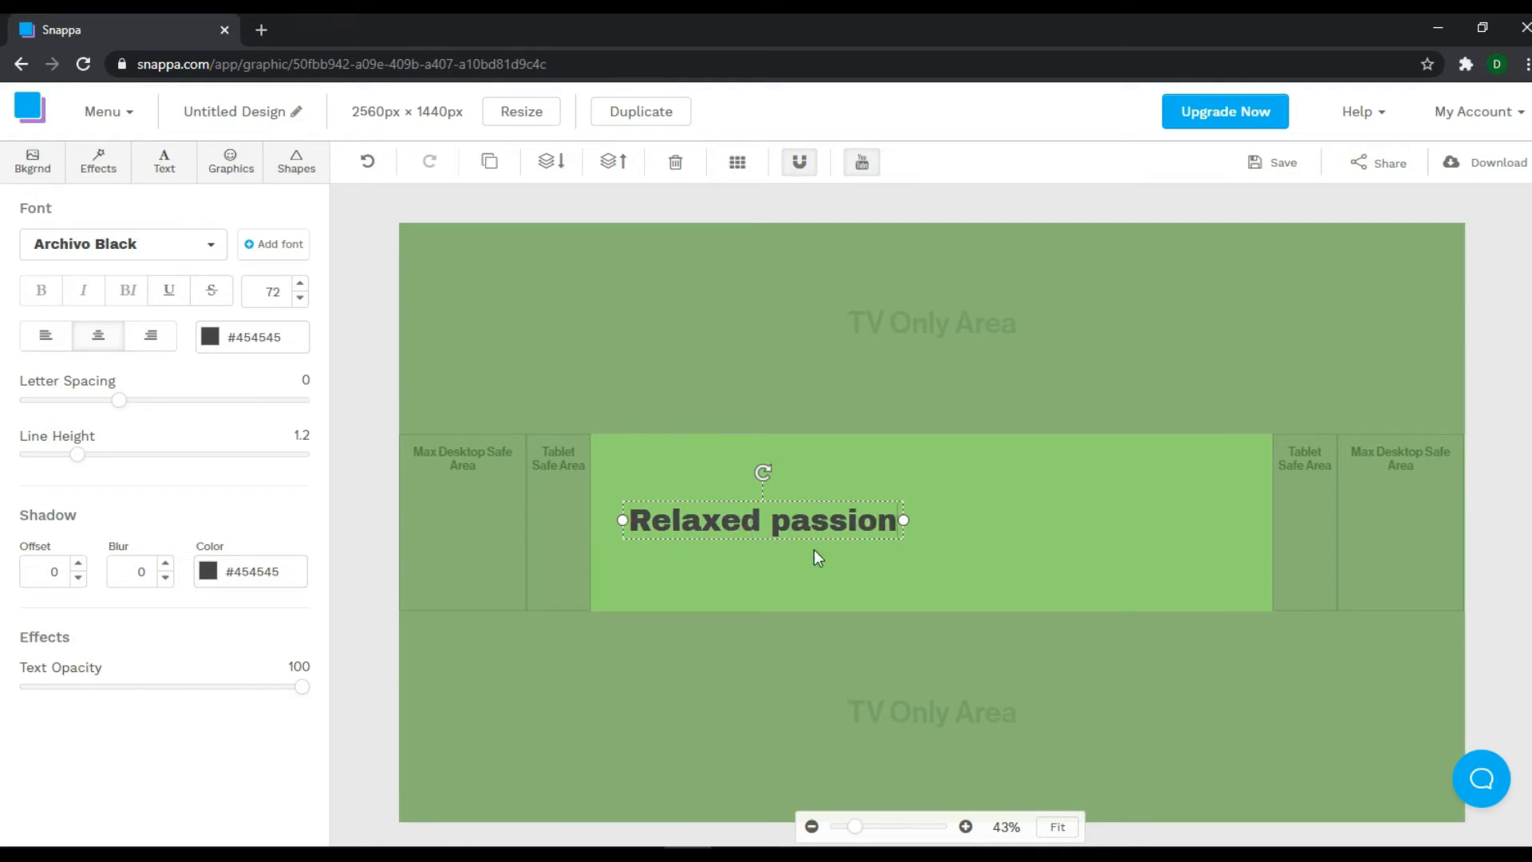
pyautogui.click(979, 550)
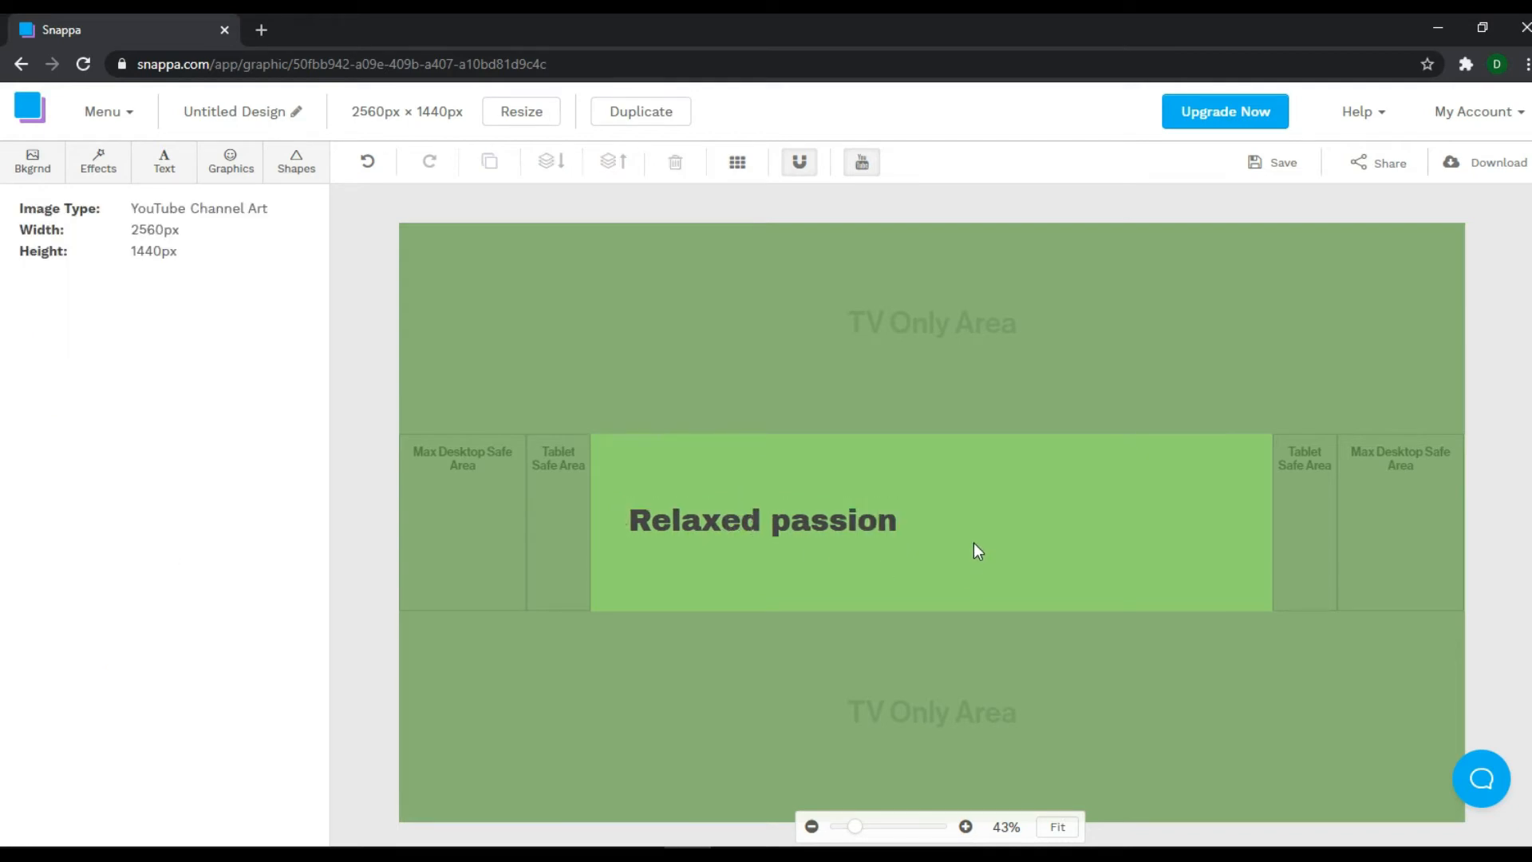
# Increase the heading's font size to 83.
pyautogui.click(817, 519)
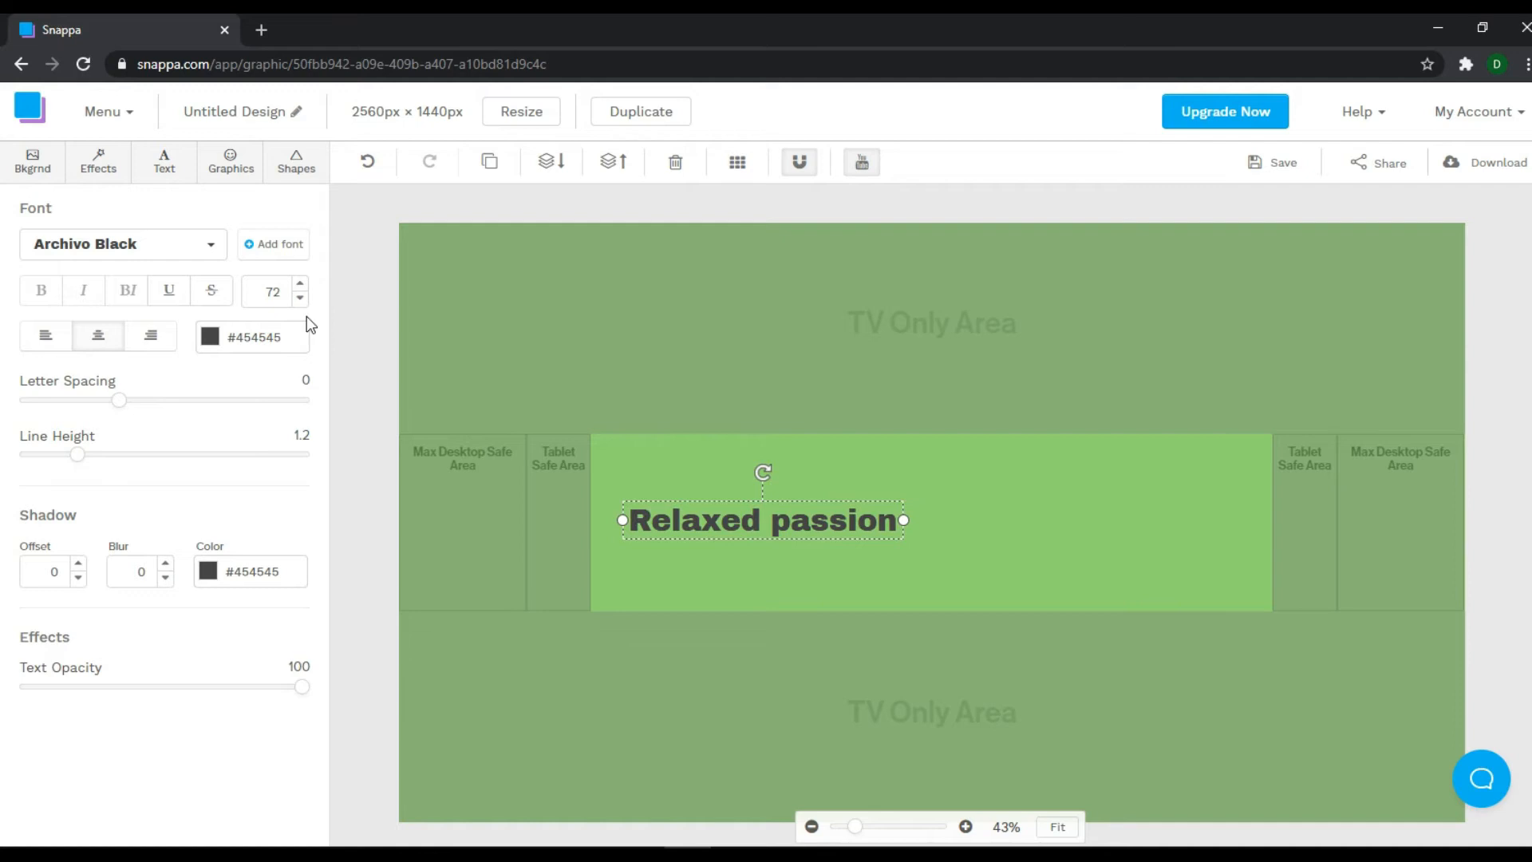
pyautogui.click(300, 285)
pyautogui.click(300, 285)
pyautogui.click(300, 285)
pyautogui.click(300, 285)
pyautogui.click(300, 285)
pyautogui.click(300, 285)
pyautogui.click(299, 285)
pyautogui.click(300, 285)
pyautogui.click(300, 285)
pyautogui.click(300, 285)
pyautogui.click(300, 285)
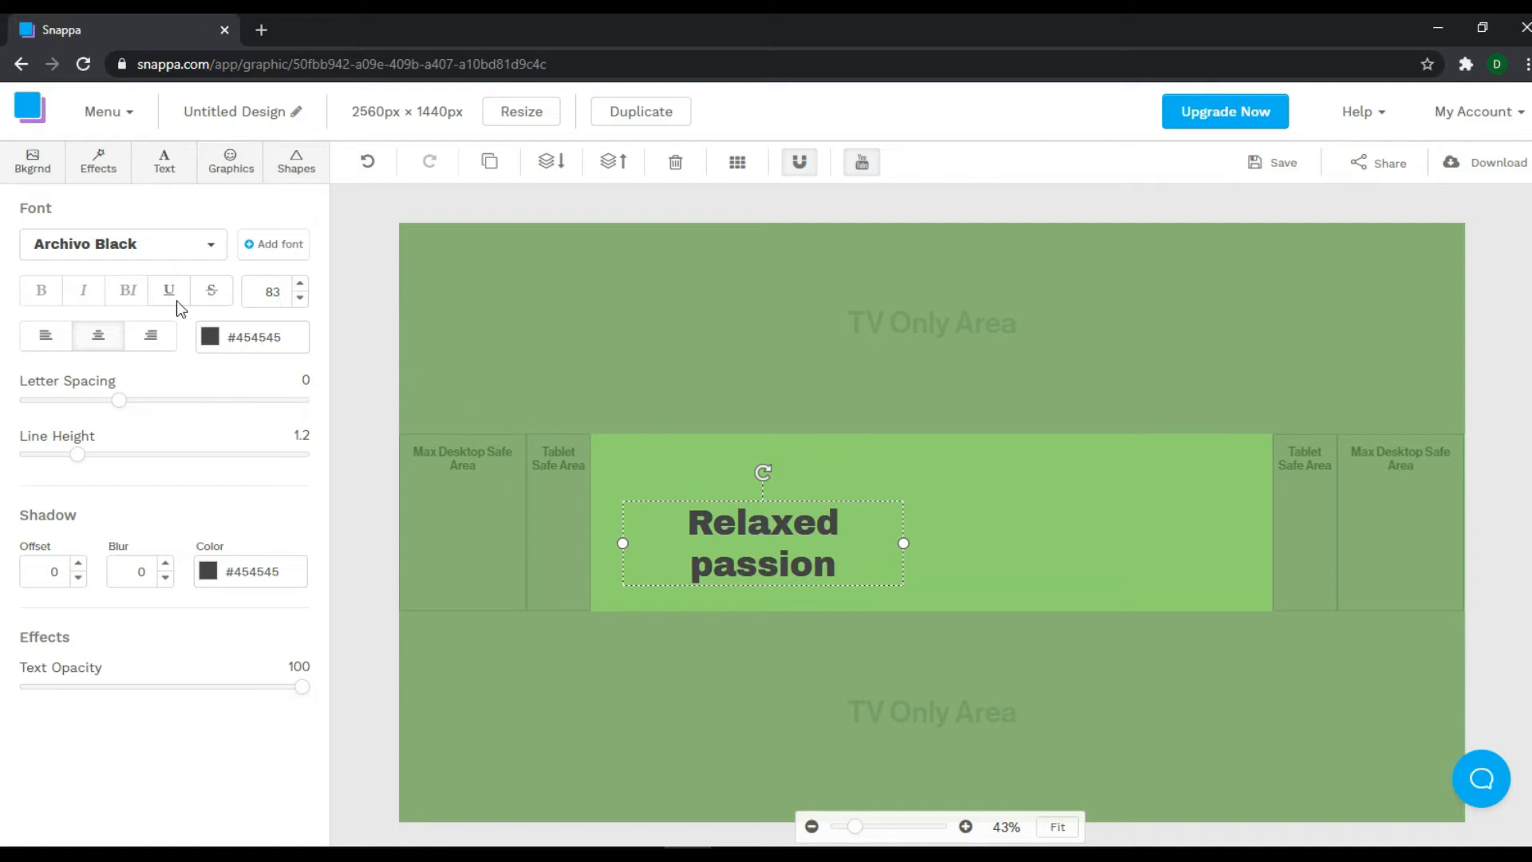
# Change the heading's font to Berkshire Swash.
pyautogui.click(212, 250)
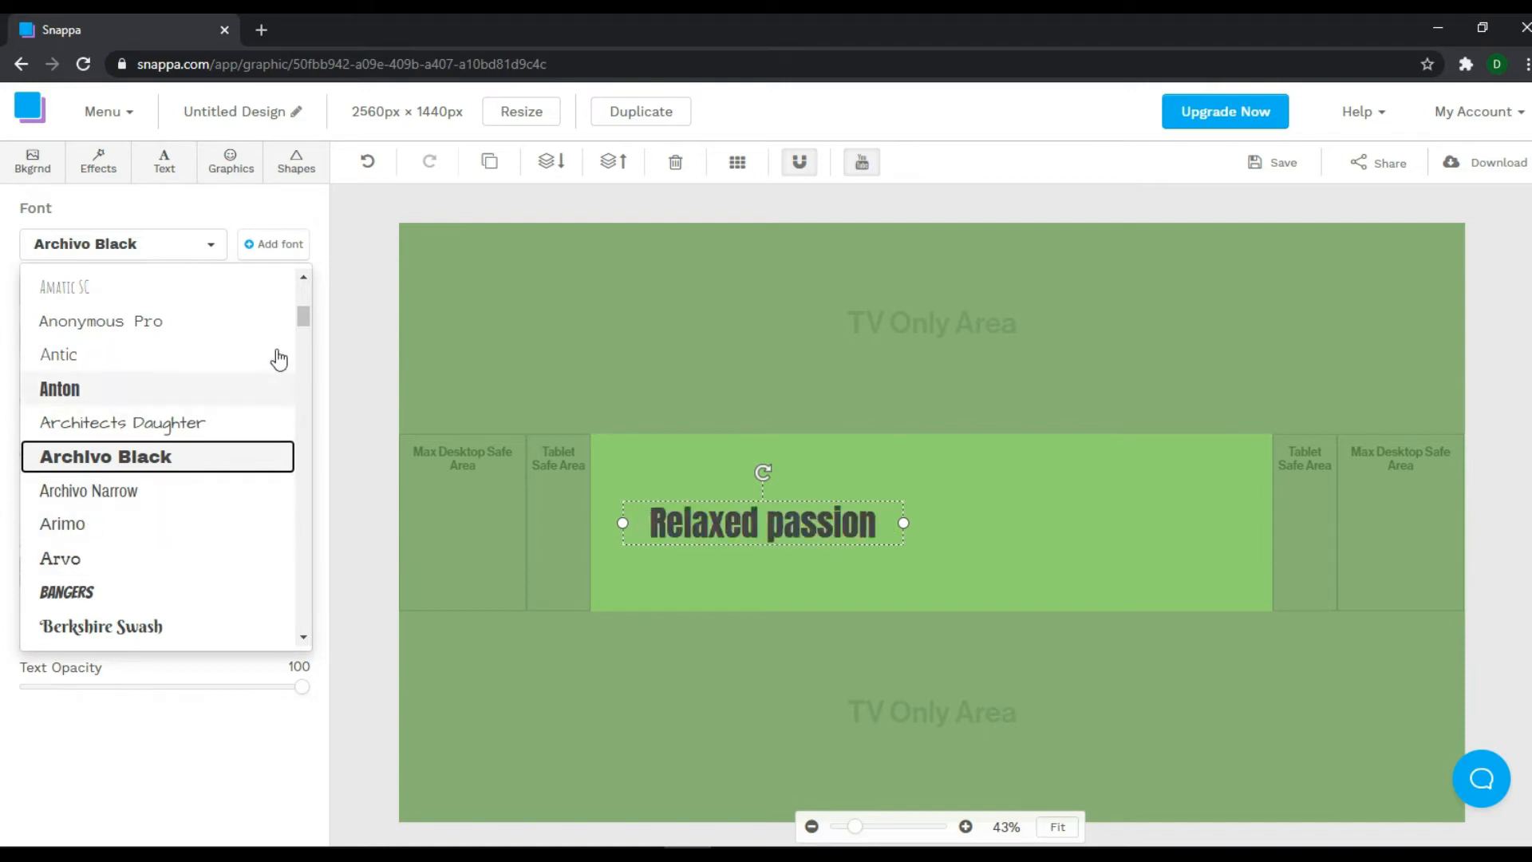
pyautogui.moveTo(304, 312); pyautogui.dragTo(303, 319)
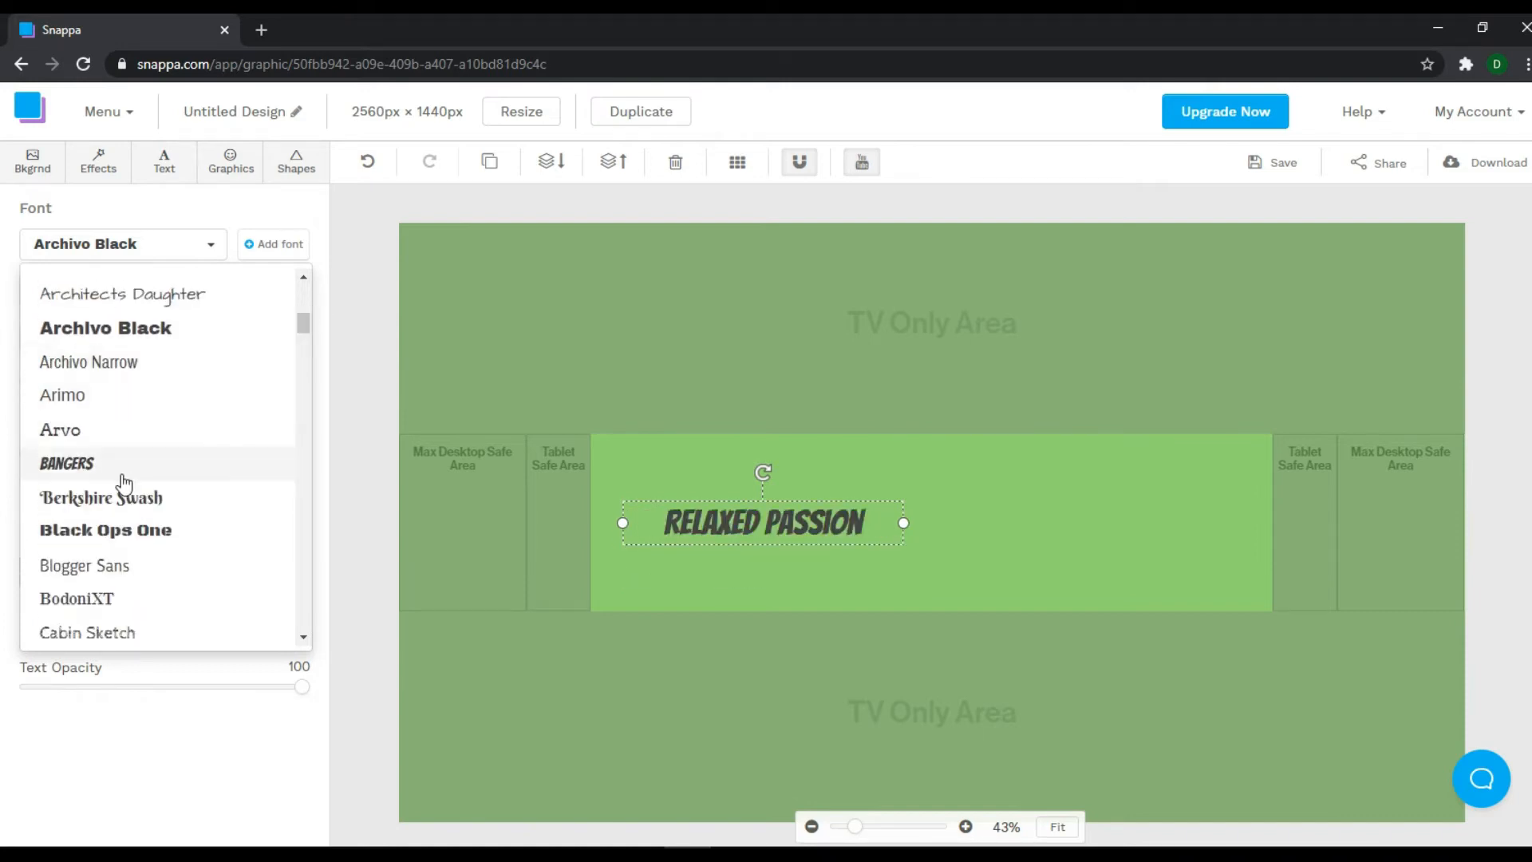
pyautogui.click(101, 499)
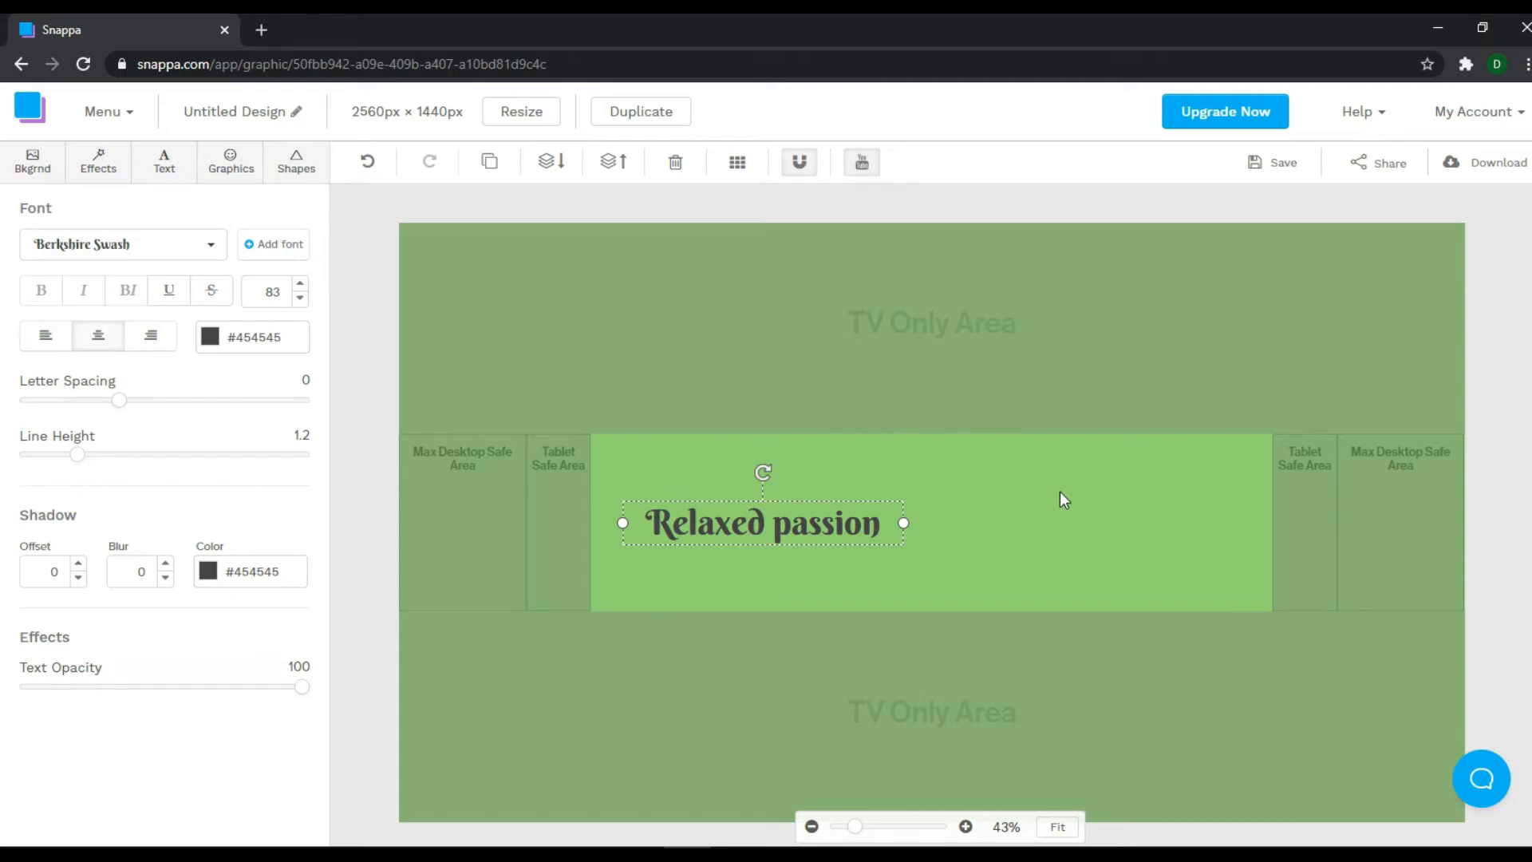
pyautogui.click(1017, 522)
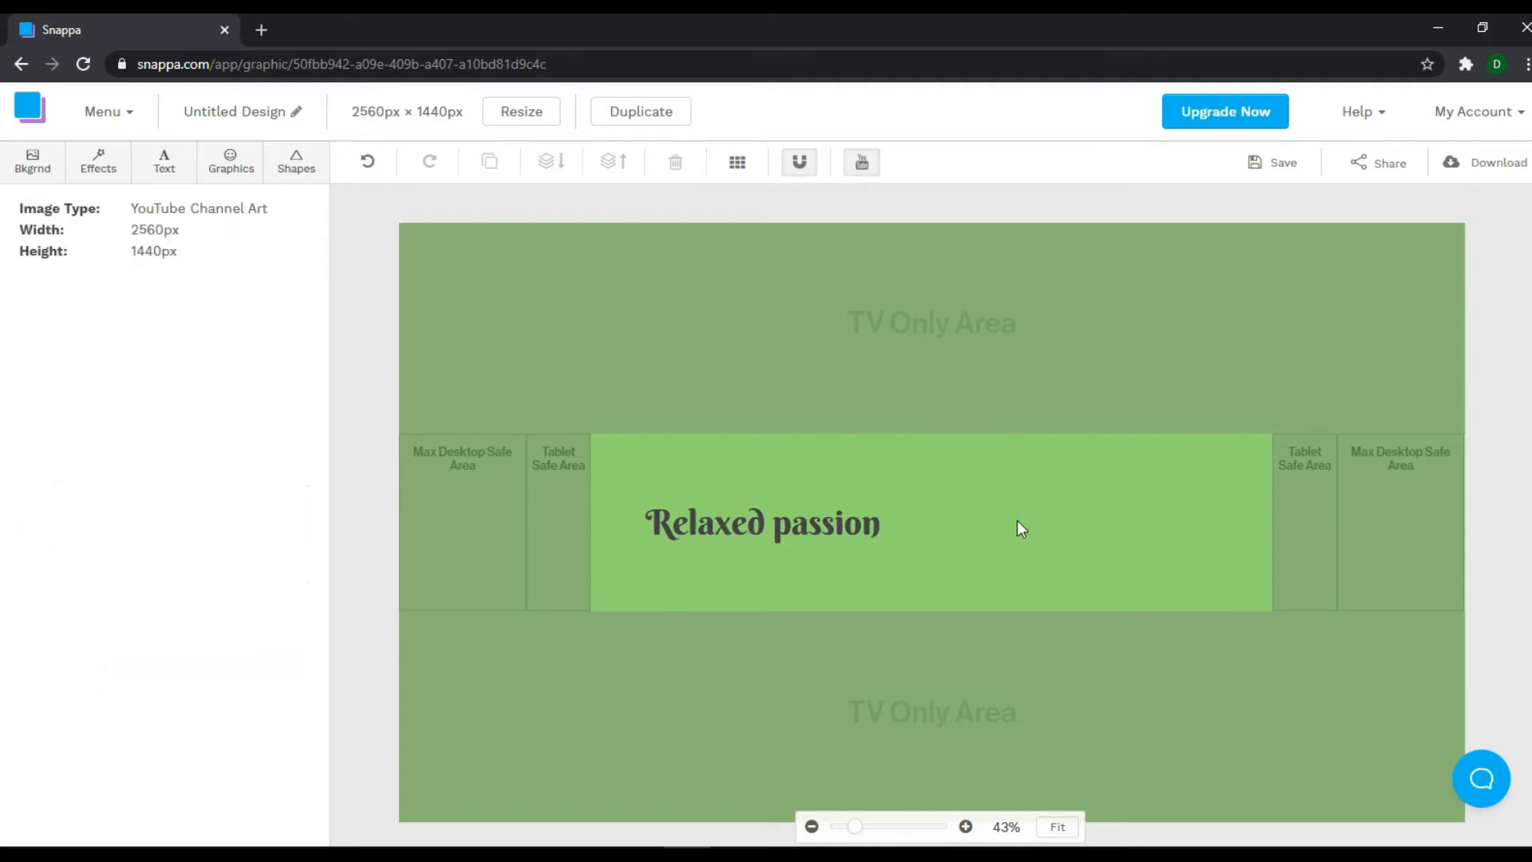
pyautogui.click(701, 512)
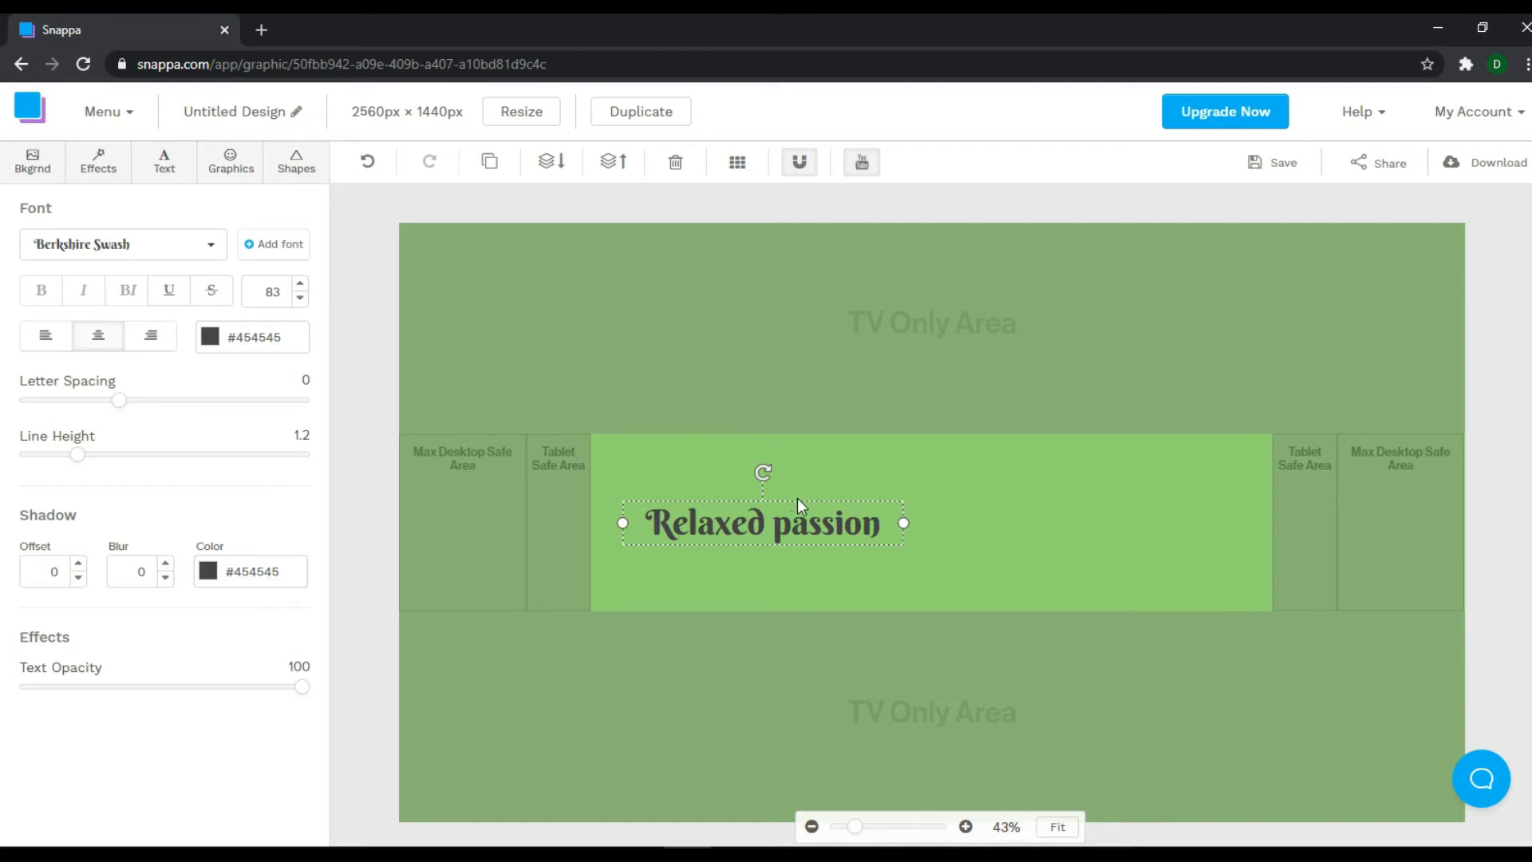
pyautogui.click(964, 519)
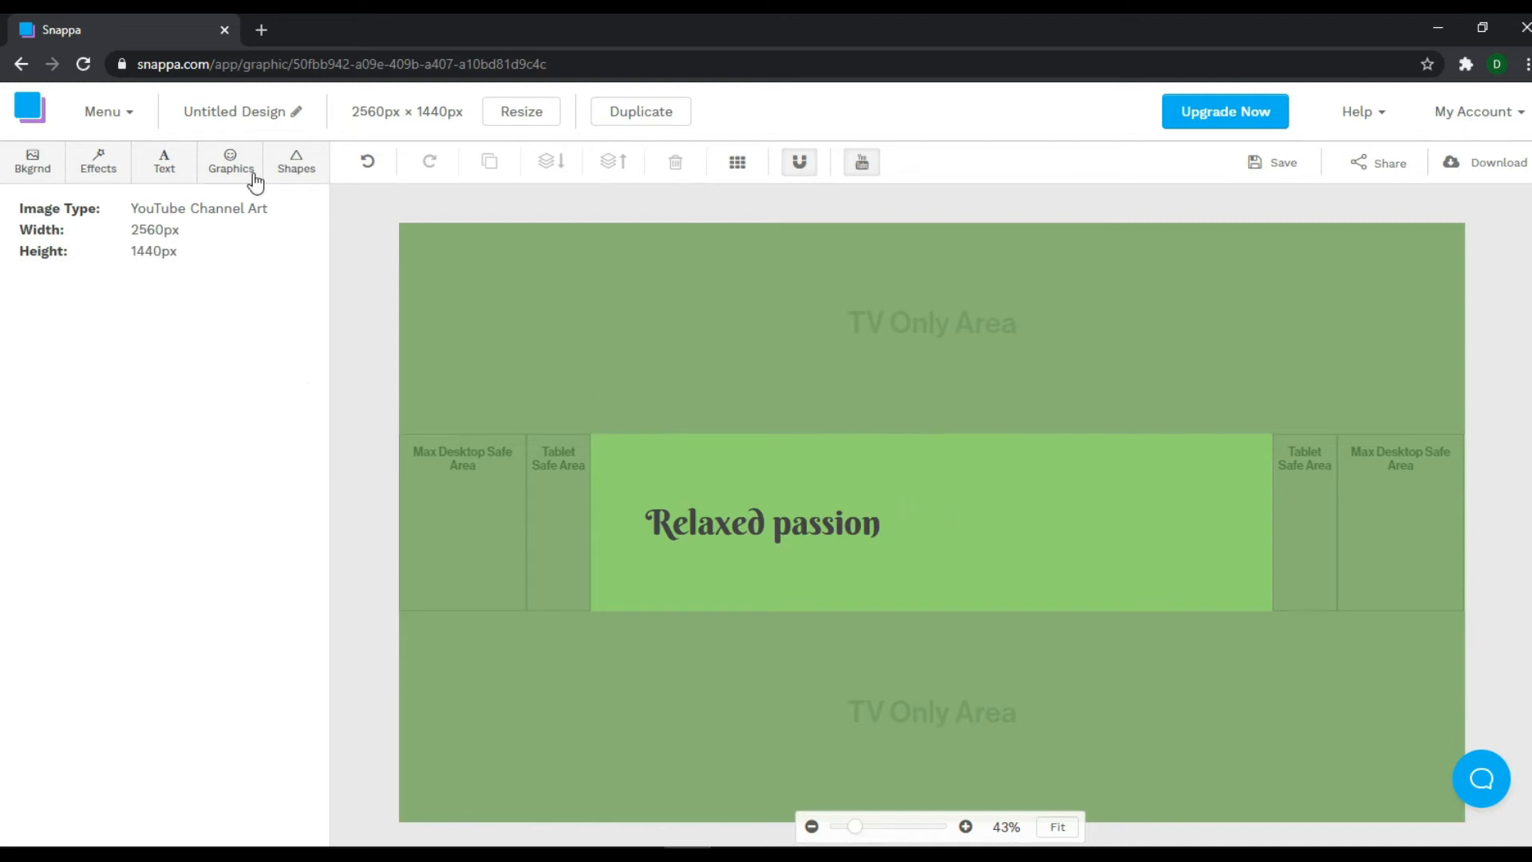
# Place a solid square to the right of the heading and stretch it vertically into both TV-only areas.
pyautogui.click(290, 164)
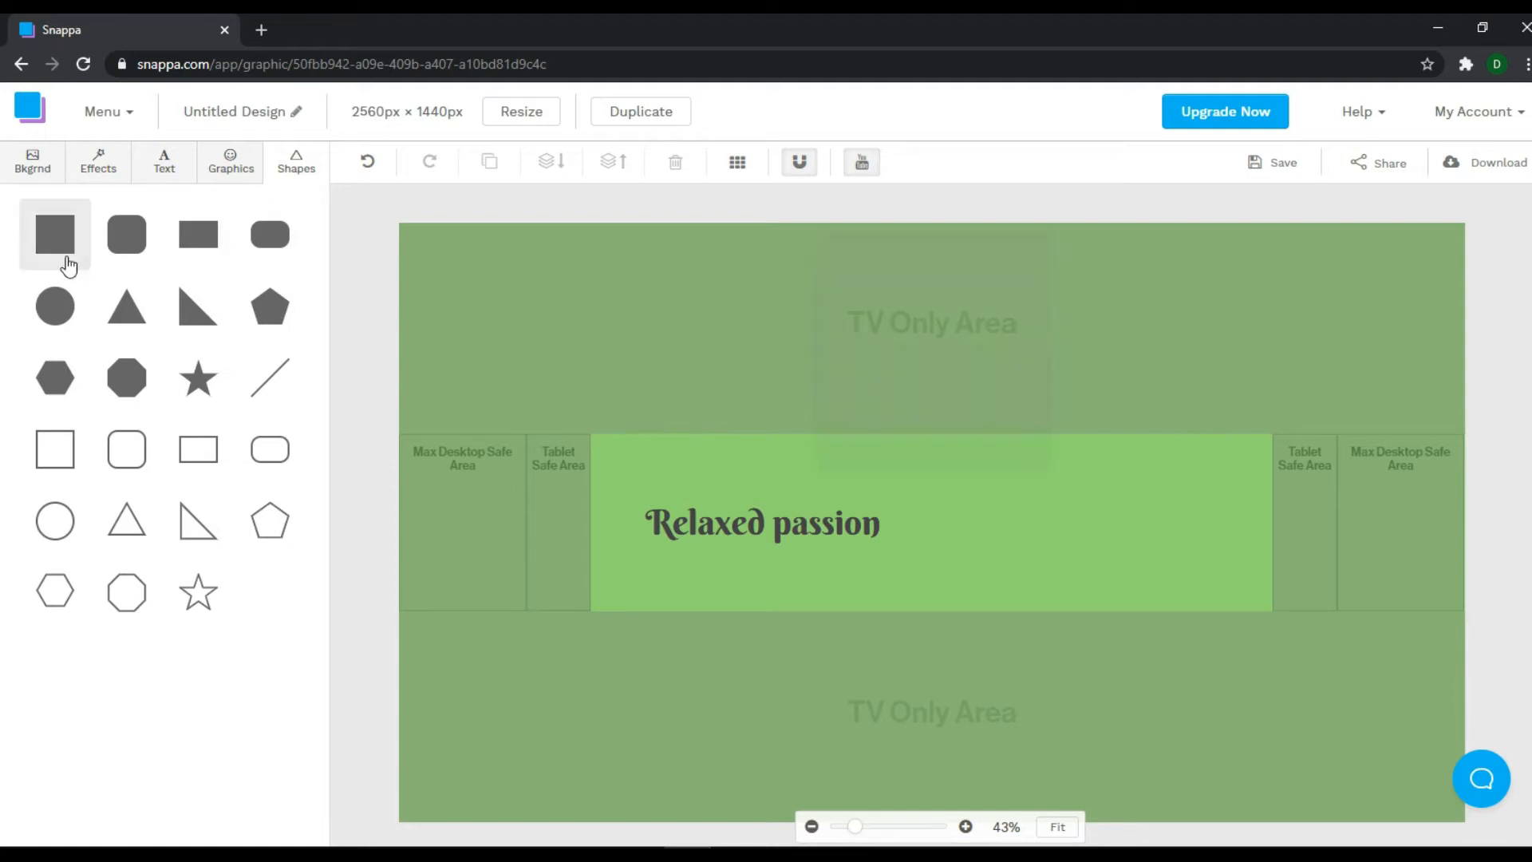
pyautogui.click(69, 265)
pyautogui.moveTo(903, 513); pyautogui.dragTo(1037, 515)
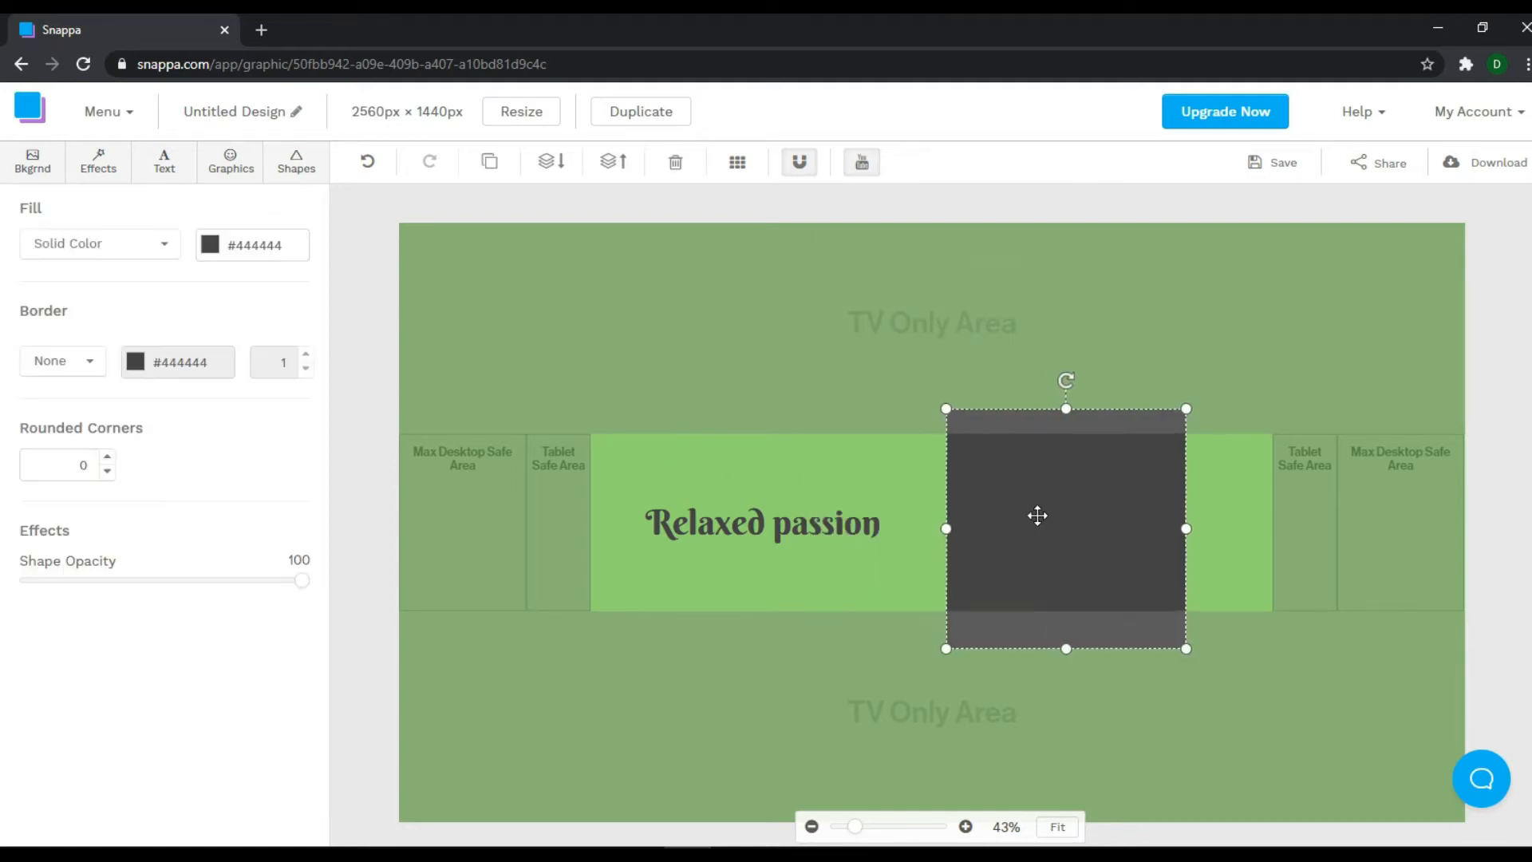
pyautogui.moveTo(1066, 409); pyautogui.dragTo(1045, 294)
pyautogui.moveTo(1066, 647); pyautogui.dragTo(1070, 695)
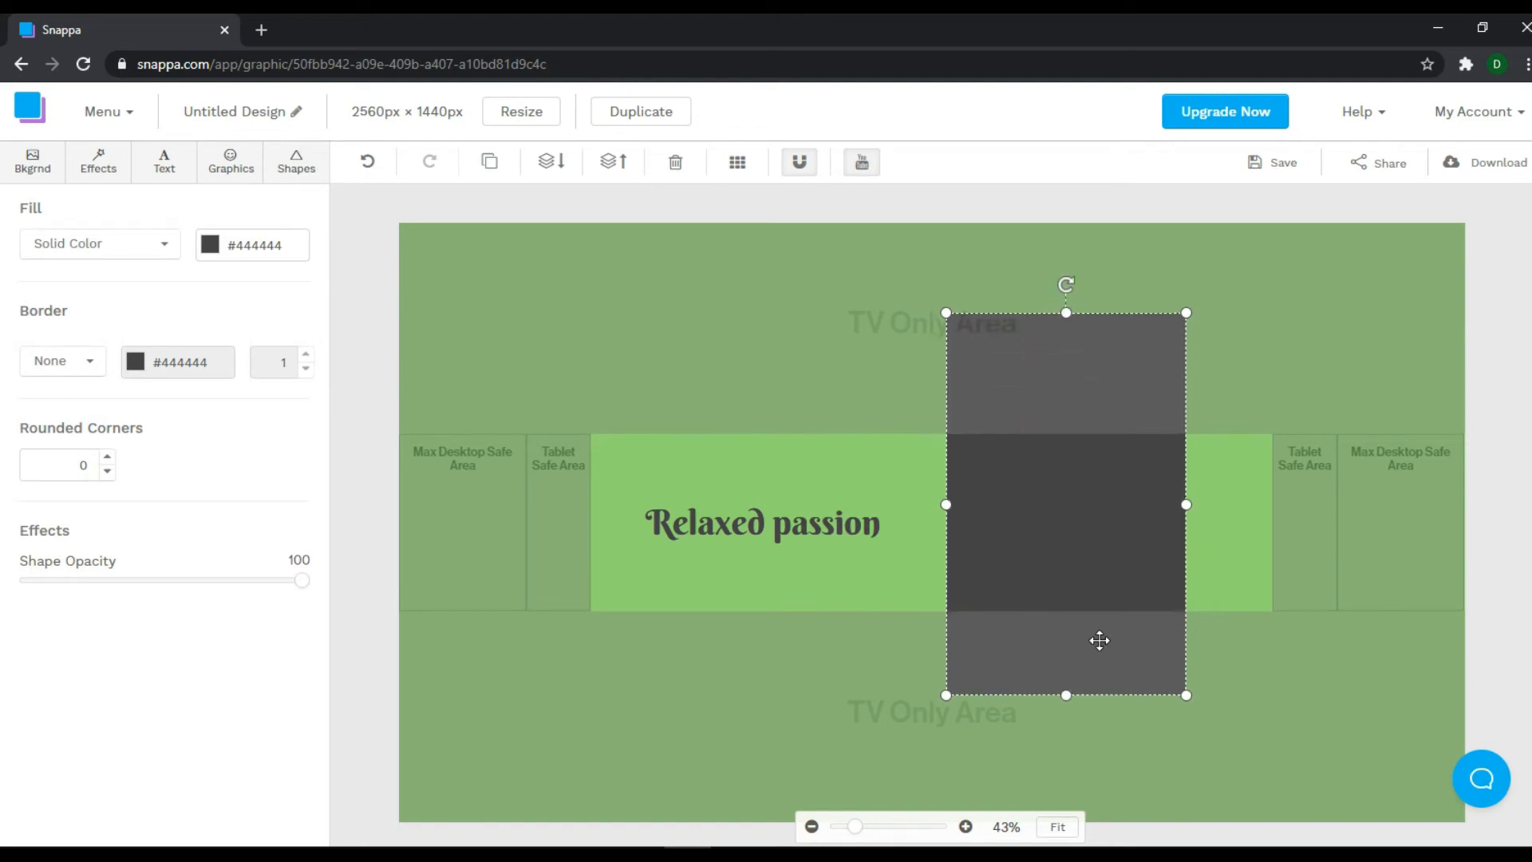
# Tilt the dark rectangle counterclockwise and extend it past the canvas edges to cover the banner's right side with a slanted edge.
pyautogui.click(1050, 289)
pyautogui.click(1073, 338)
pyautogui.moveTo(1067, 291); pyautogui.dragTo(1009, 295)
pyautogui.moveTo(1069, 401); pyautogui.dragTo(1116, 439)
pyautogui.moveTo(1065, 354); pyautogui.dragTo(1043, 283)
pyautogui.moveTo(1079, 416); pyautogui.dragTo(1033, 418)
pyautogui.moveTo(1124, 725); pyautogui.dragTo(1176, 860)
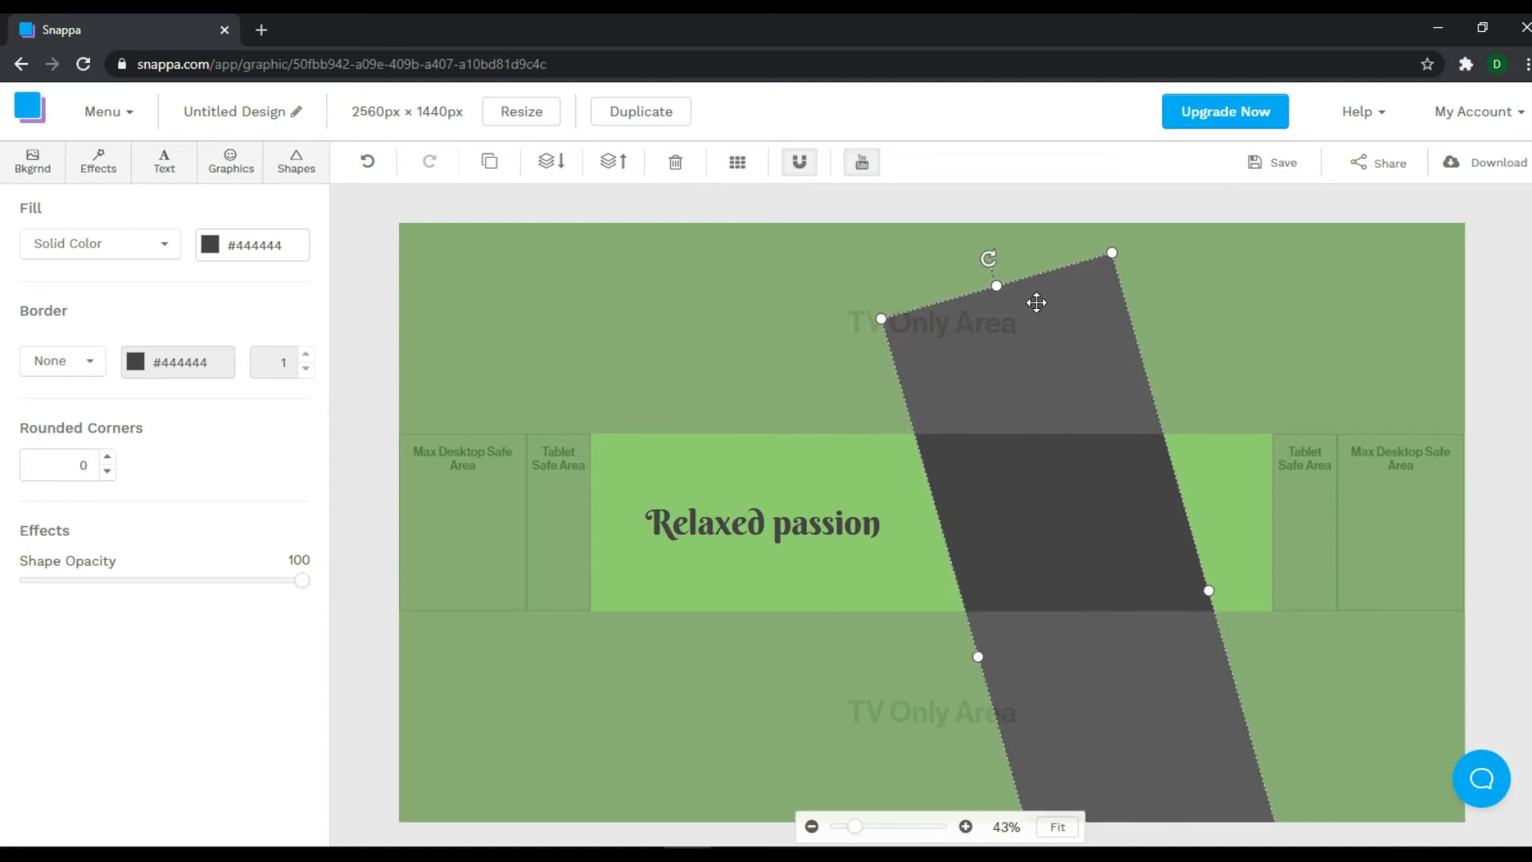
pyautogui.moveTo(997, 285); pyautogui.dragTo(935, 190)
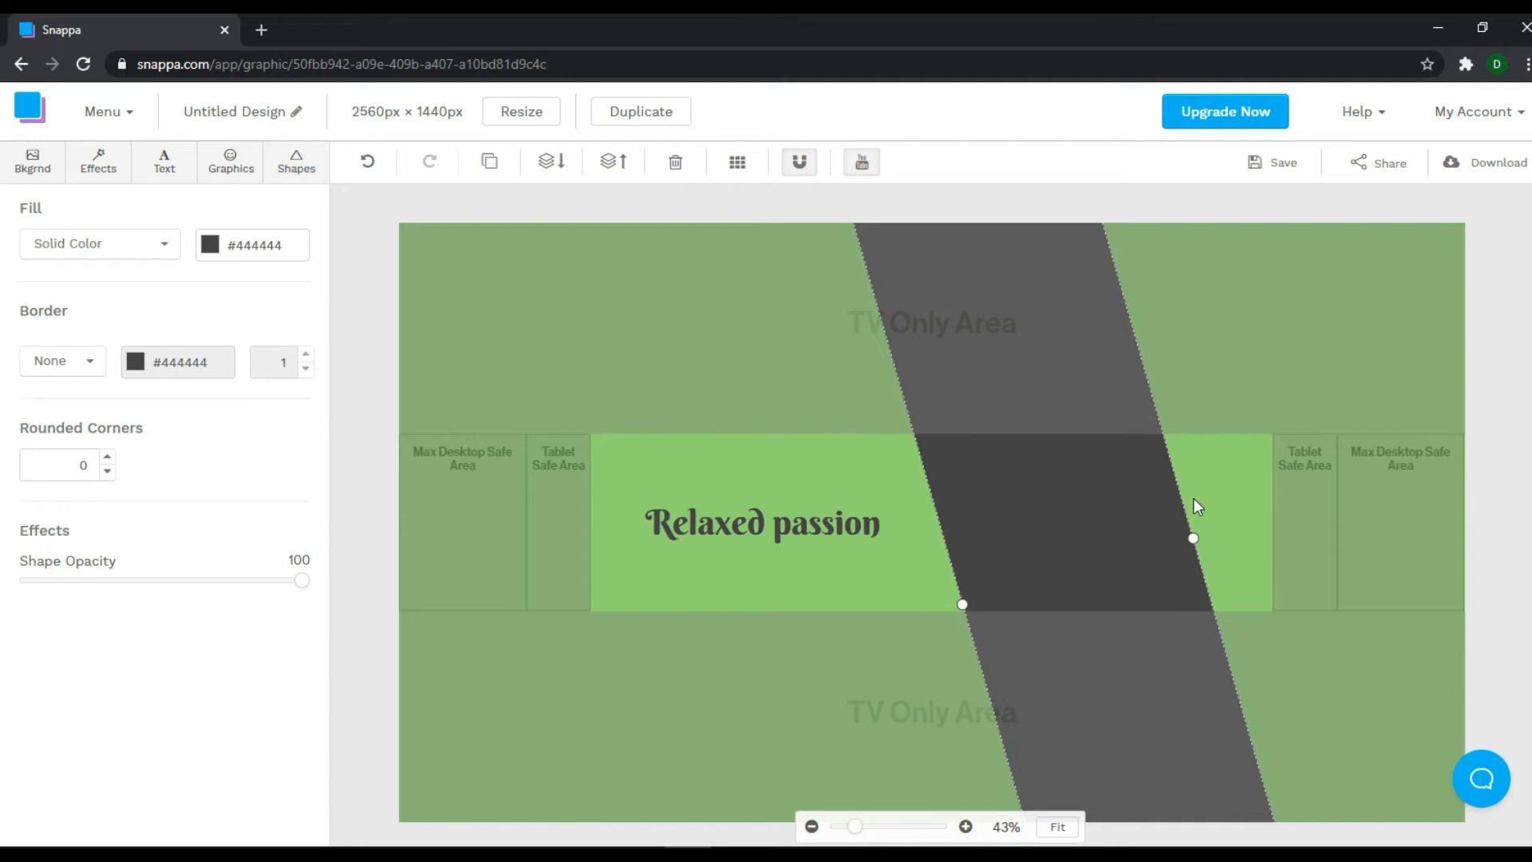
pyautogui.moveTo(1188, 537); pyautogui.dragTo(1516, 375)
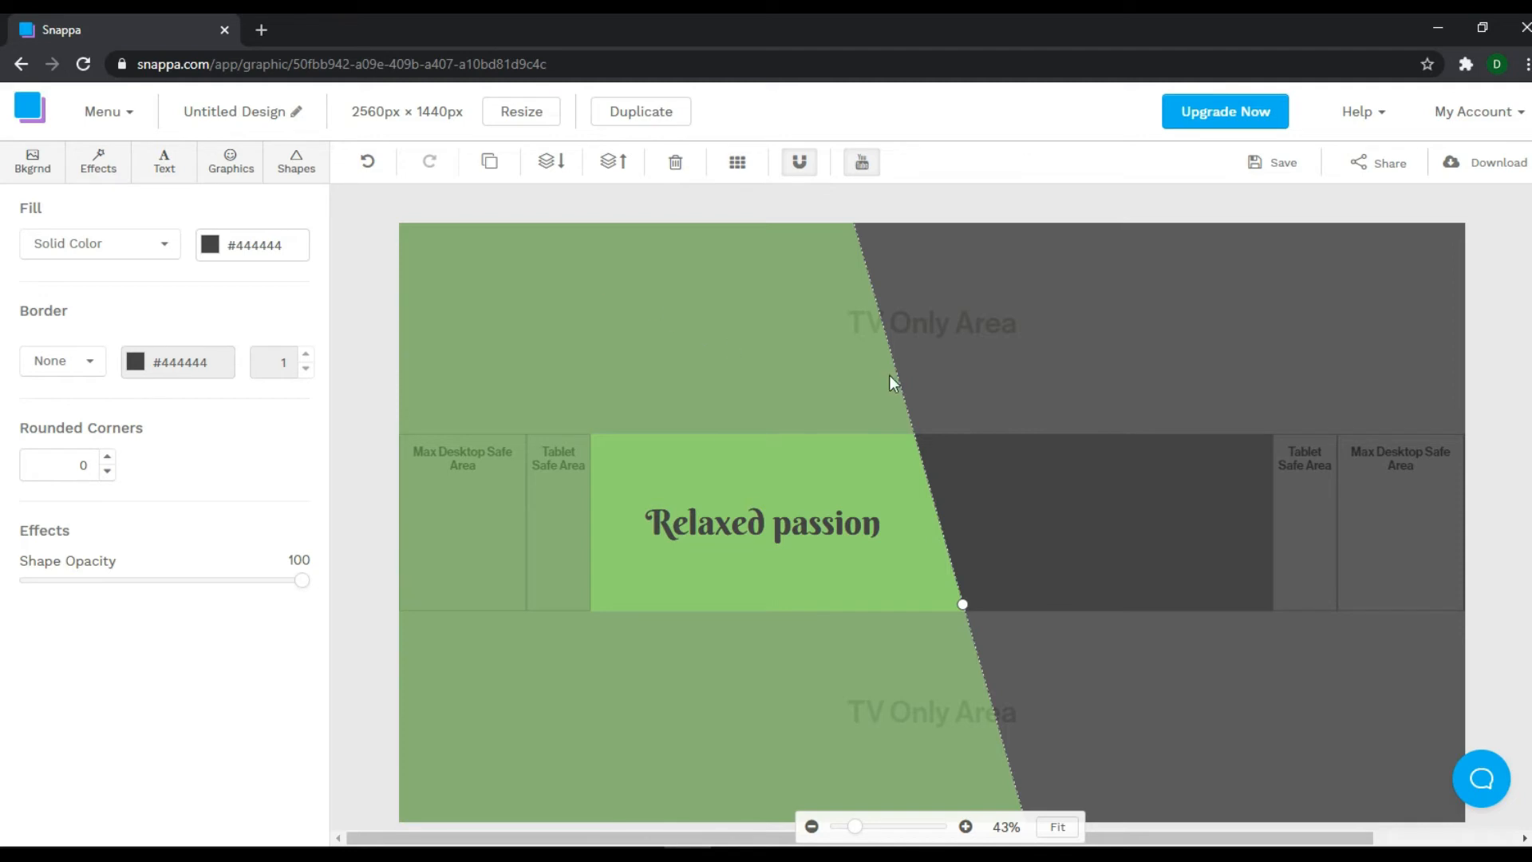
# Try blue and green fills on the slanted shape, and settle on orange #f6bb42.
pyautogui.click(212, 261)
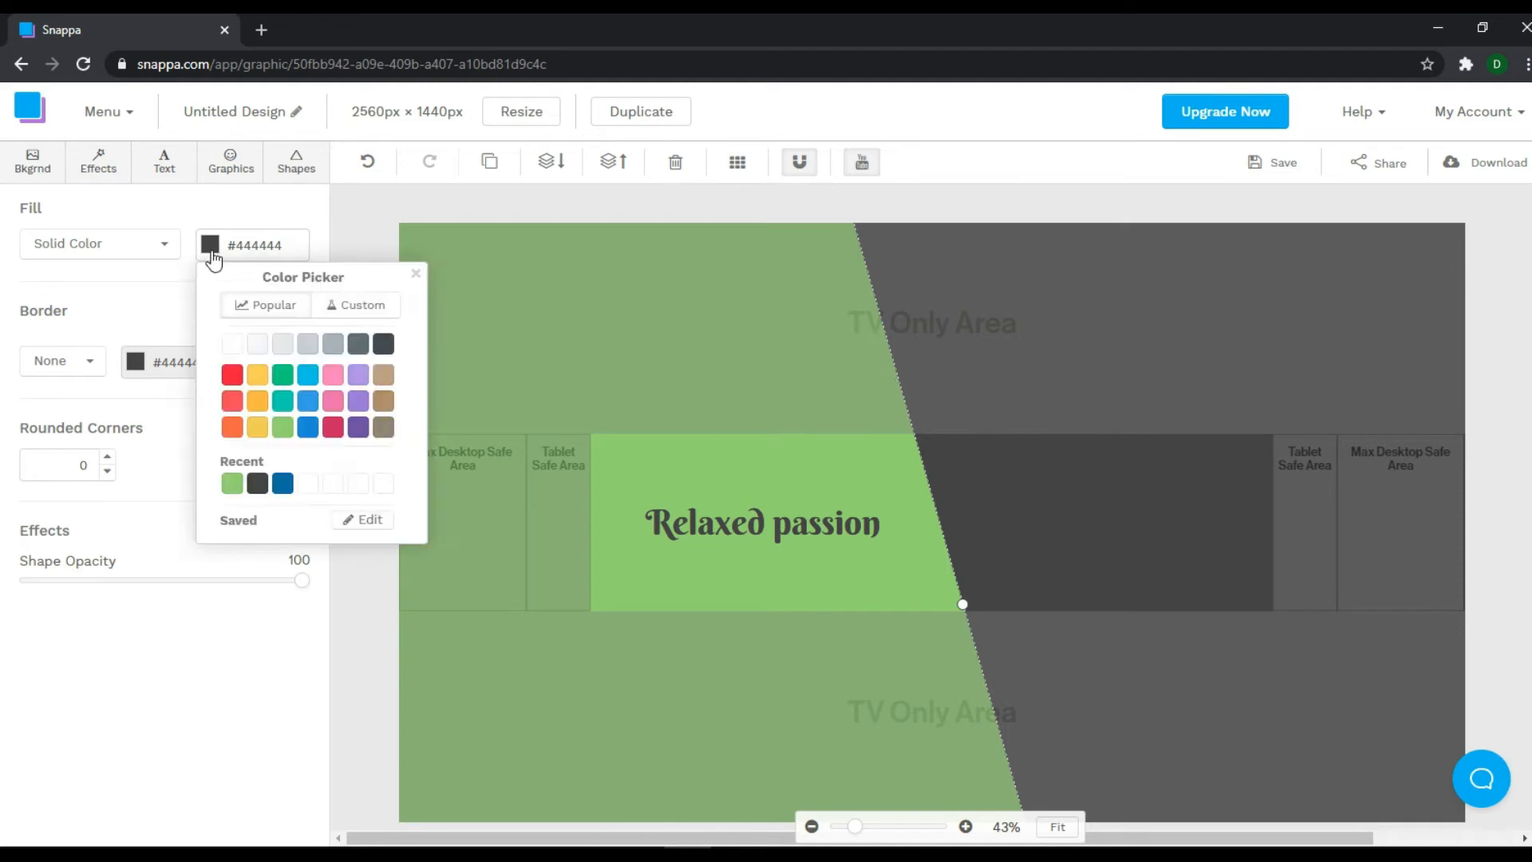
pyautogui.click(310, 429)
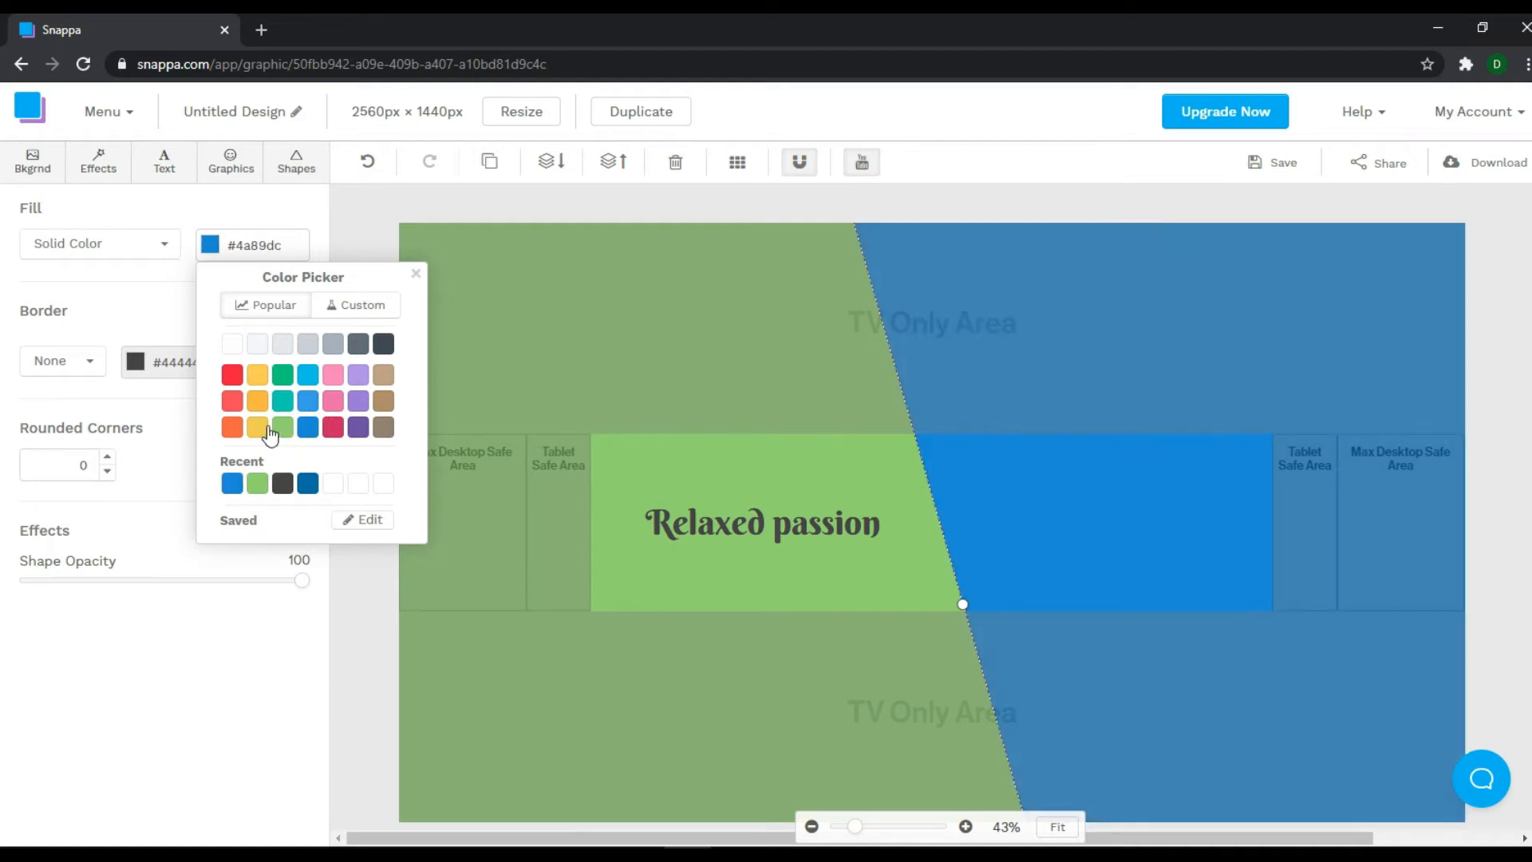
pyautogui.click(282, 429)
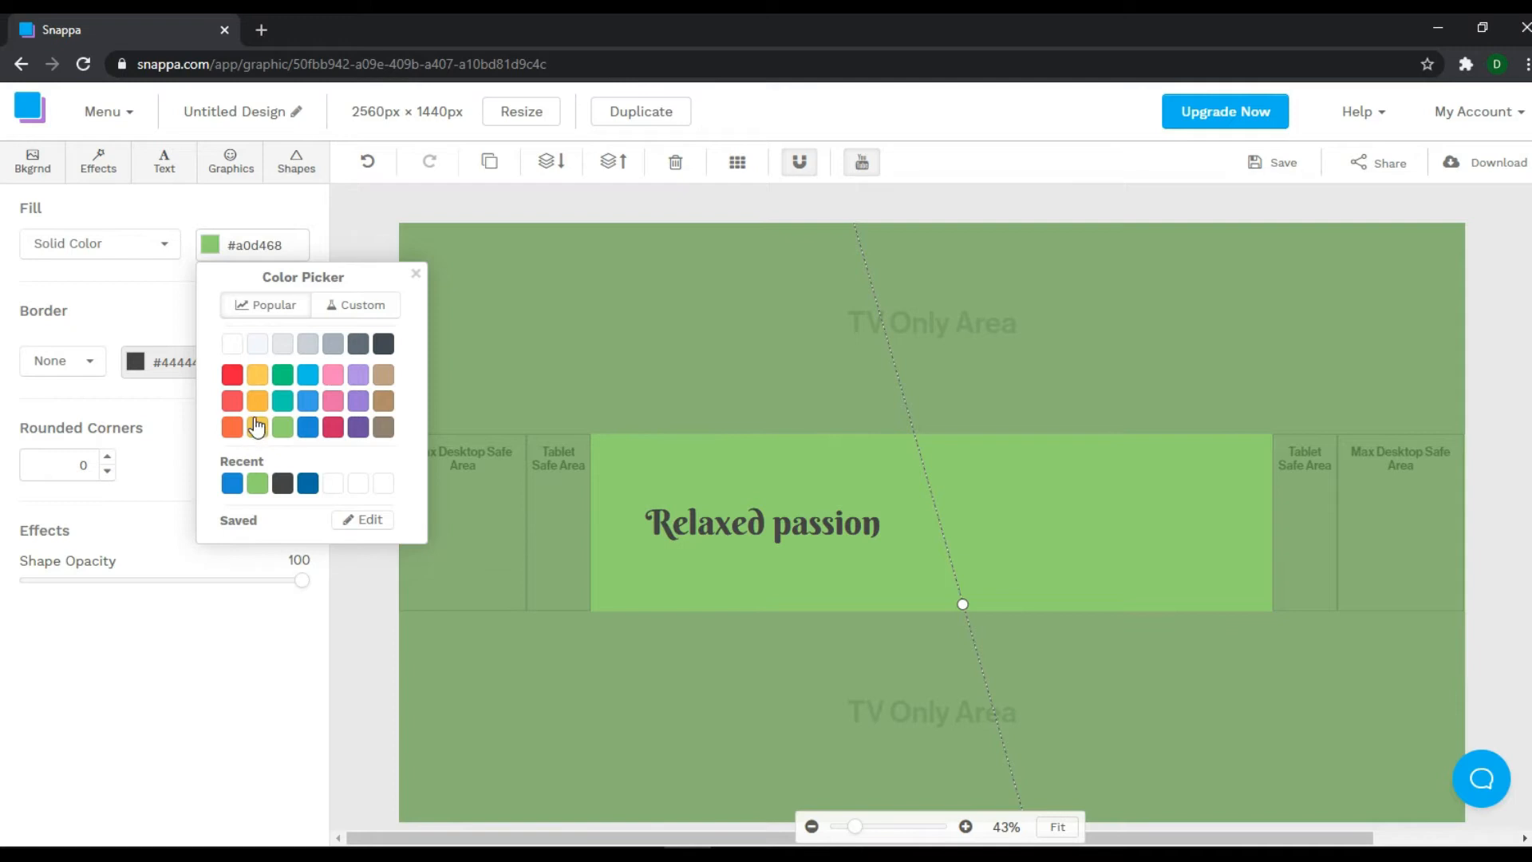
pyautogui.click(259, 407)
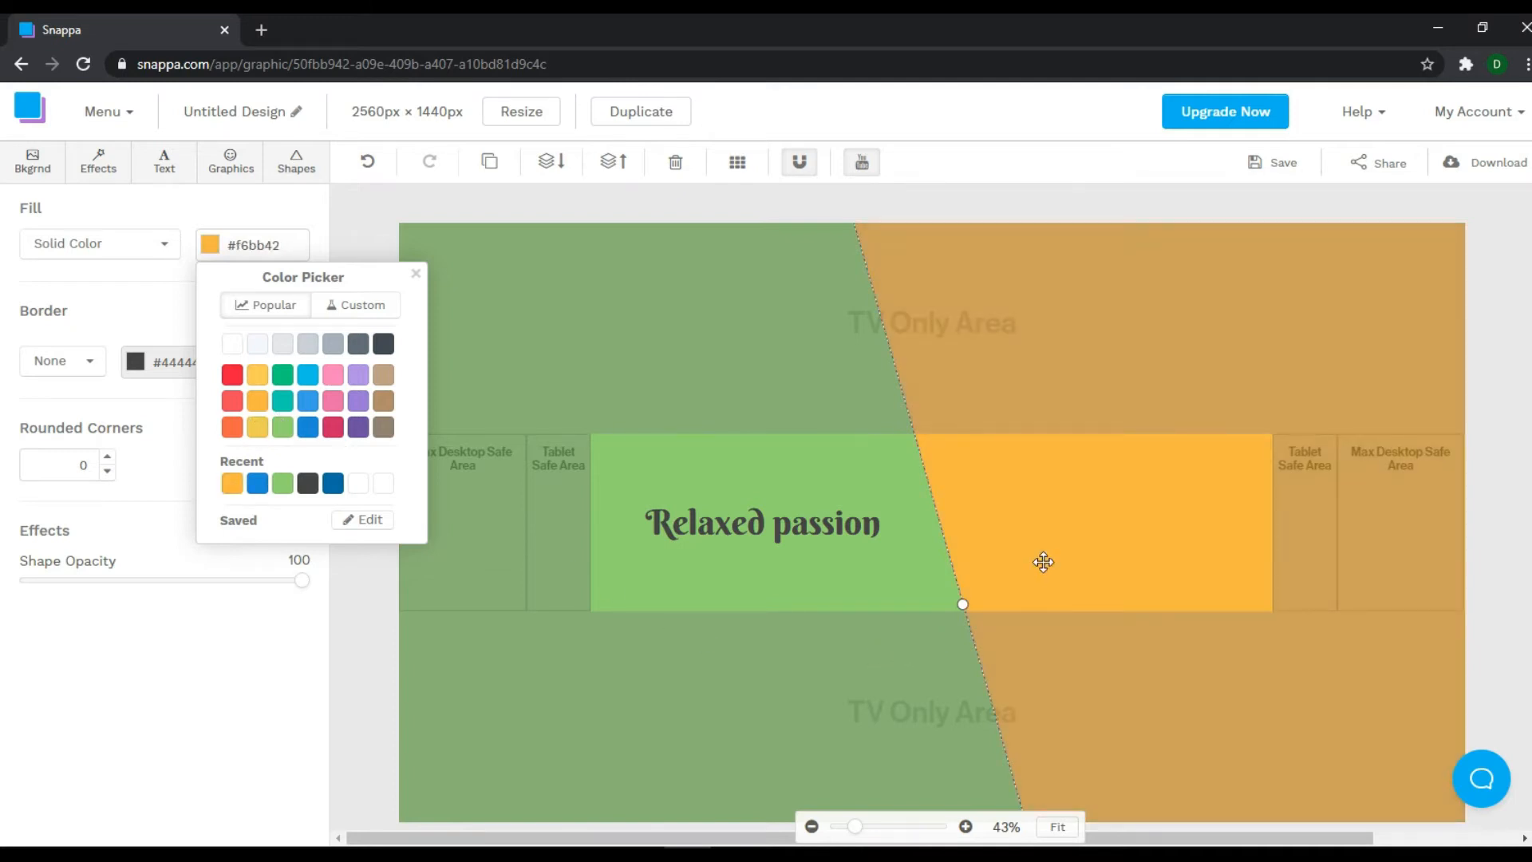
pyautogui.click(1053, 512)
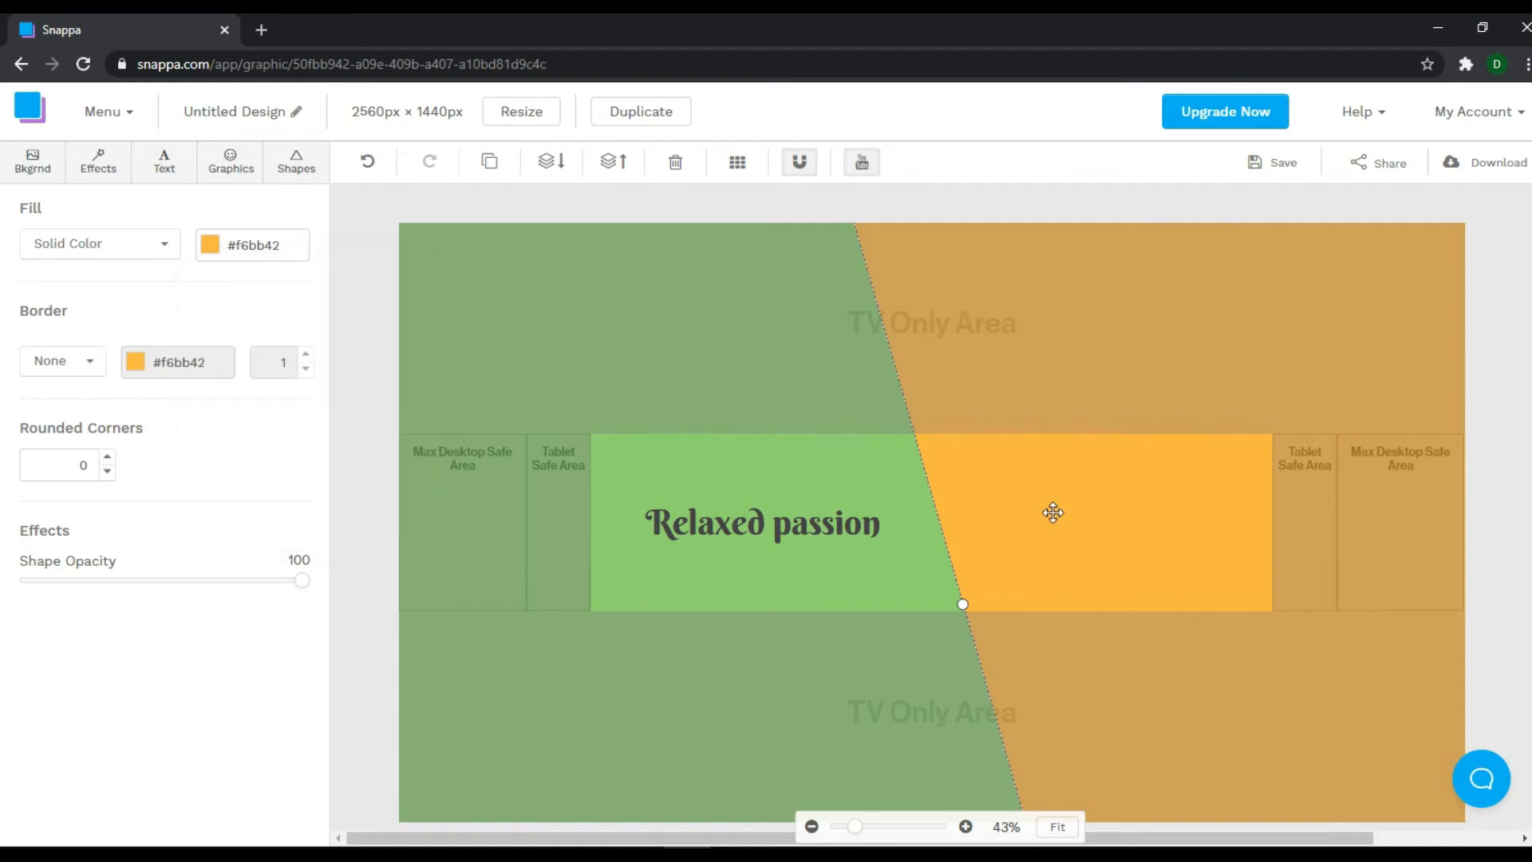
# Add a subheading reading "soothing and relaxing videos" on the orange part of the central safe area.
pyautogui.click(160, 177)
pyautogui.click(152, 313)
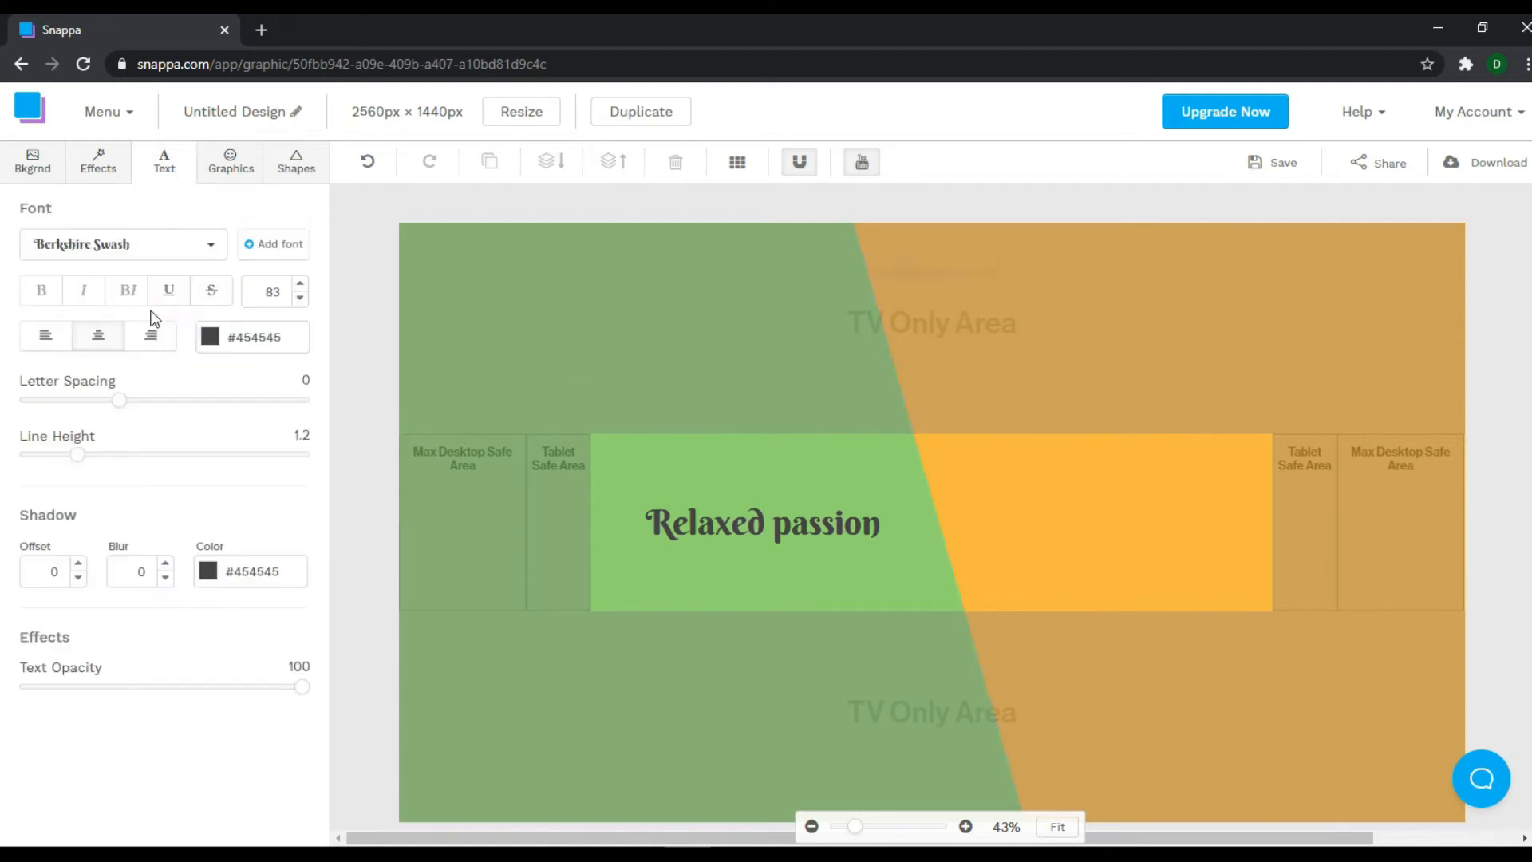
pyautogui.moveTo(967, 524); pyautogui.dragTo(1105, 511)
pyautogui.doubleClick(1104, 511)
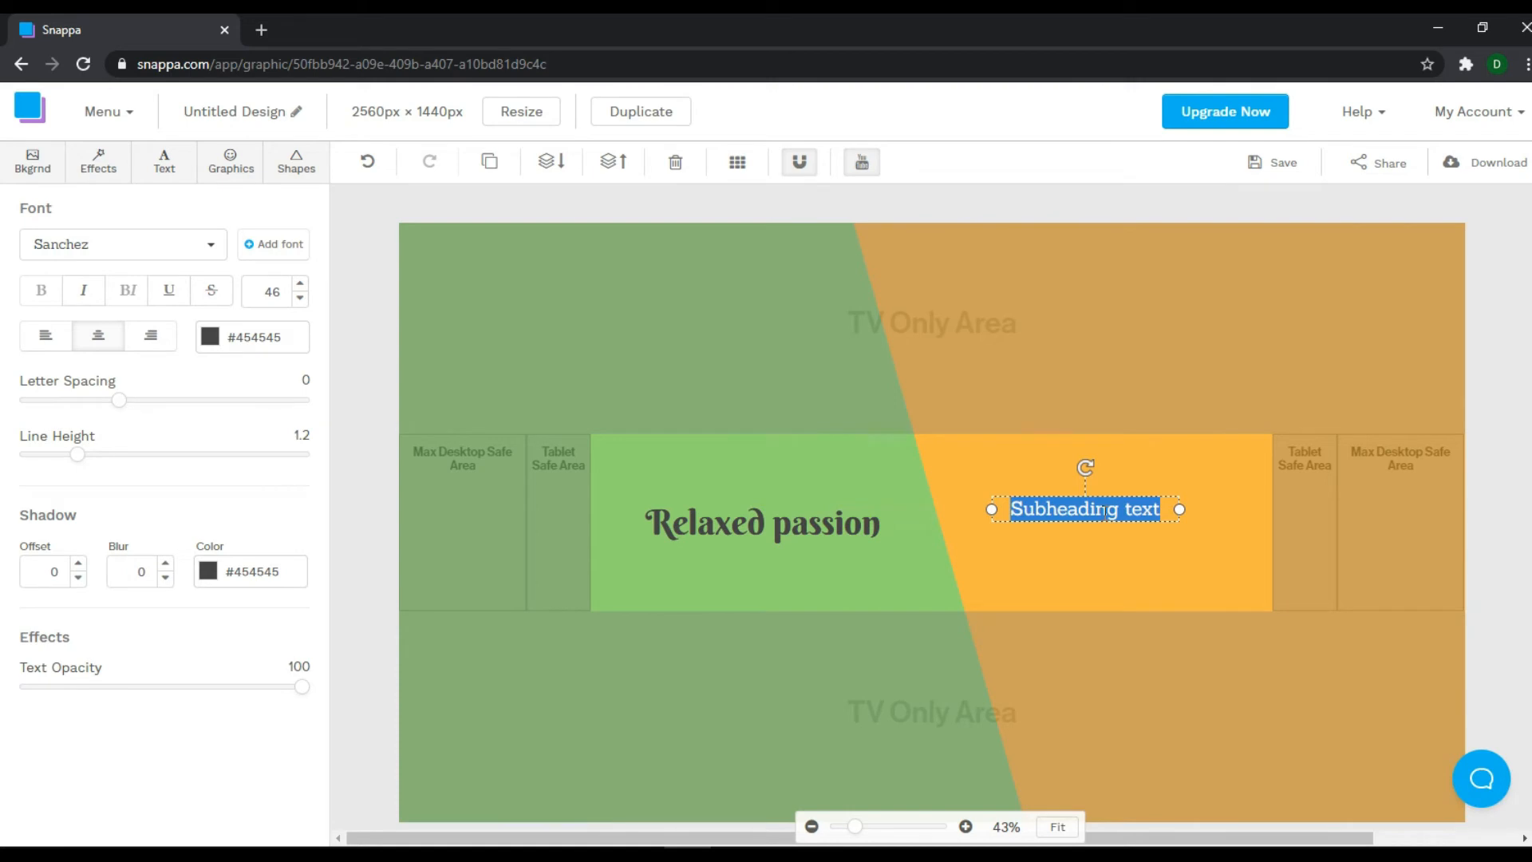
pyautogui.write('soothing an')
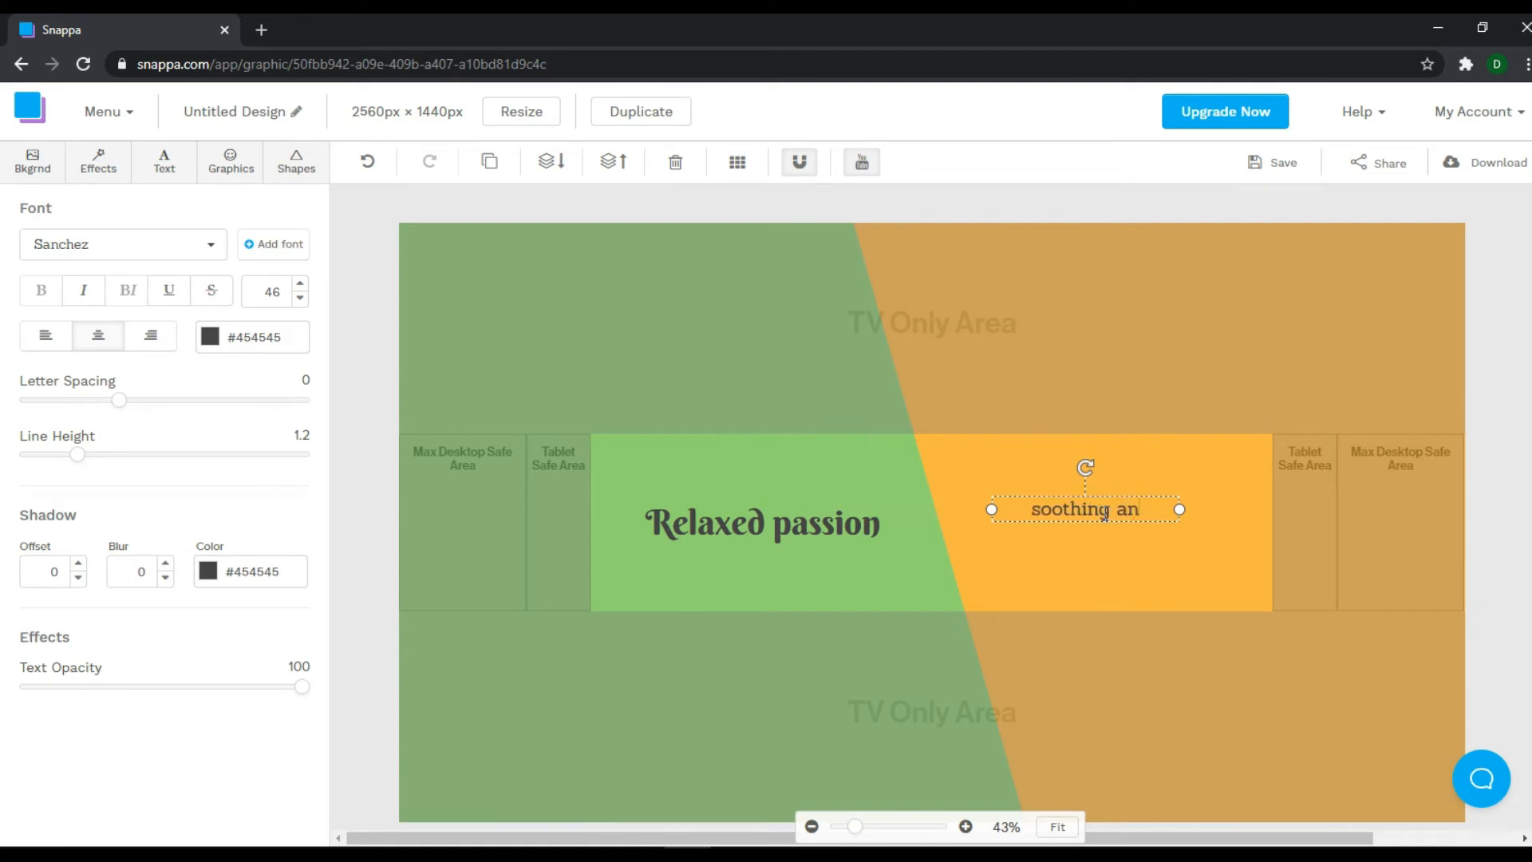
pyautogui.write('d relaxing')
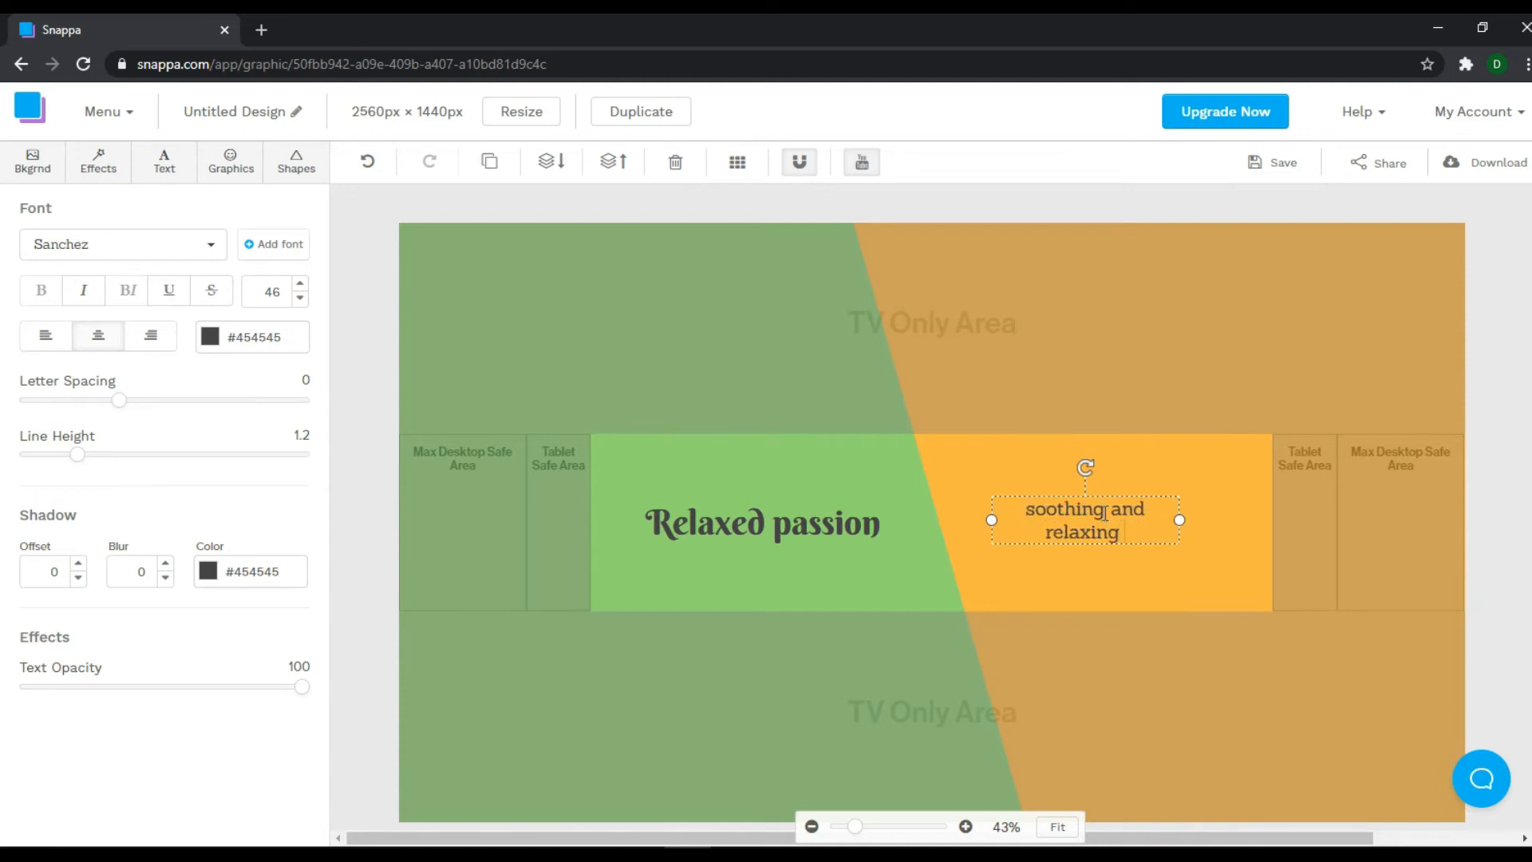
pyautogui.write(' videos')
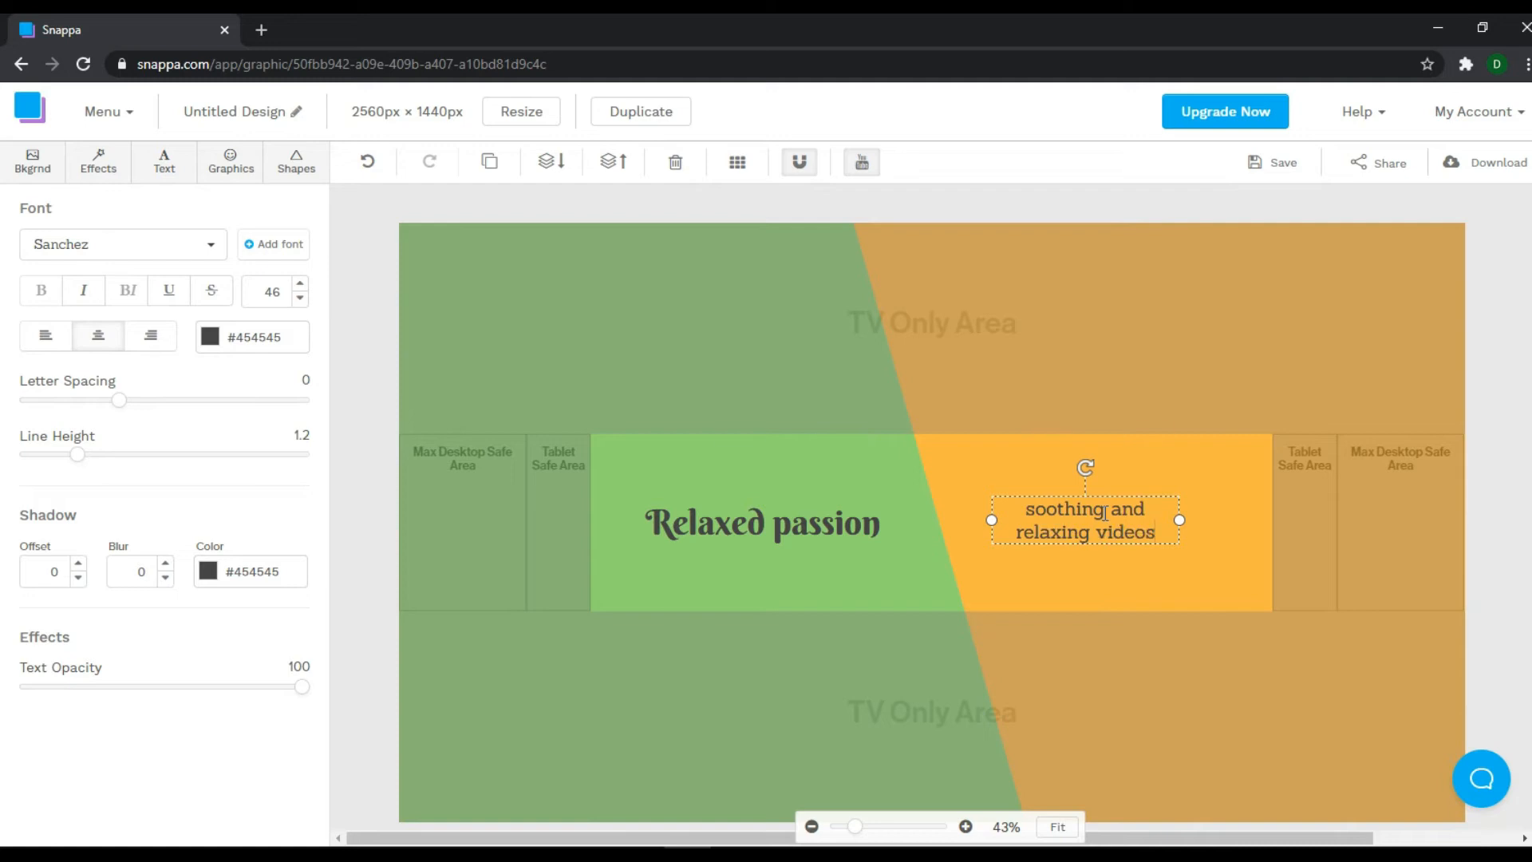
pyautogui.click(1117, 605)
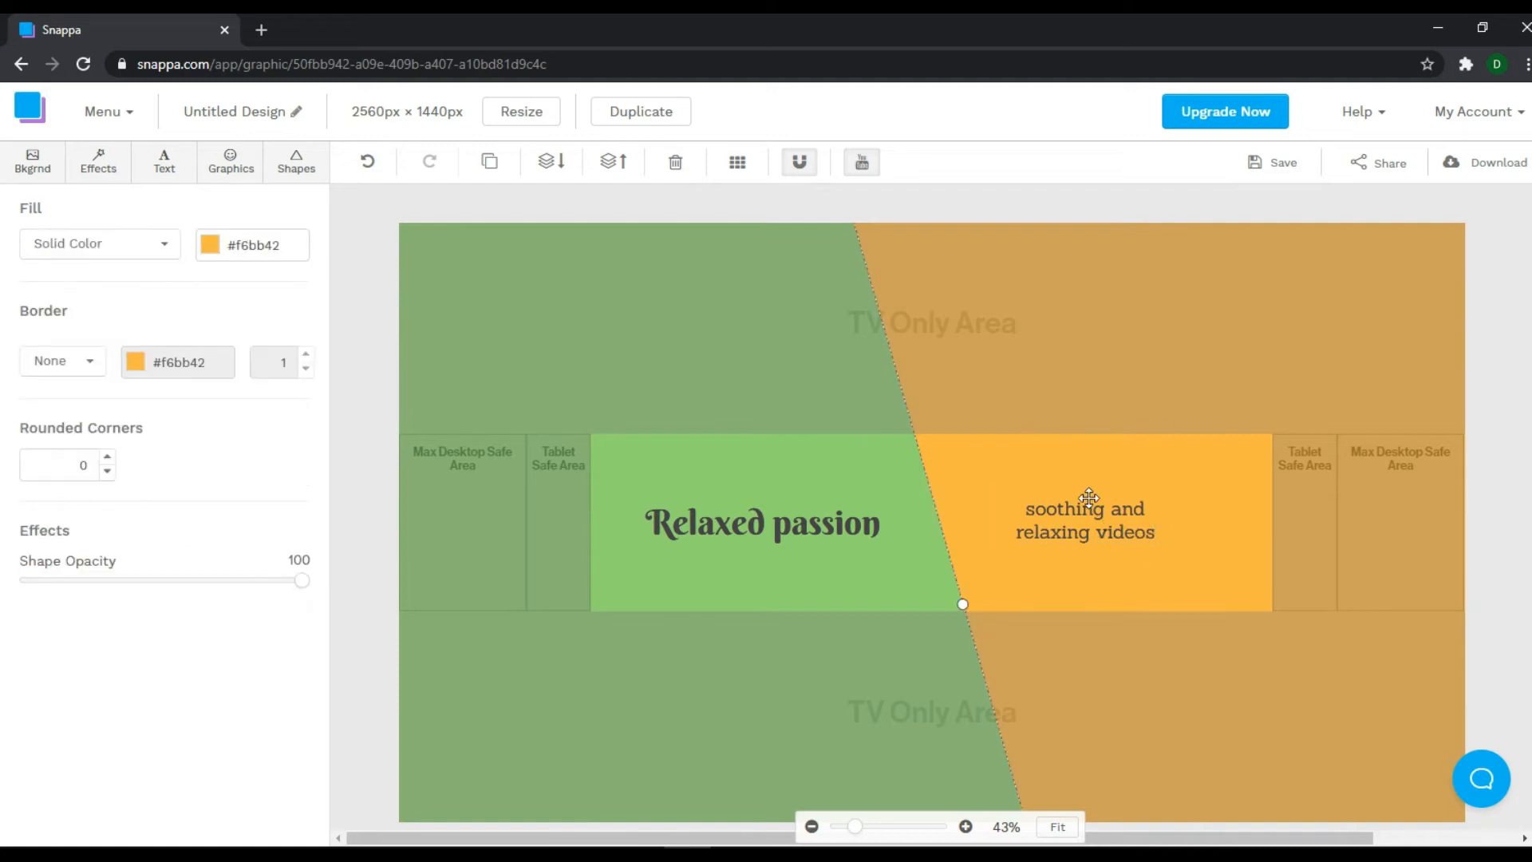
pyautogui.moveTo(1087, 503); pyautogui.dragTo(1090, 508)
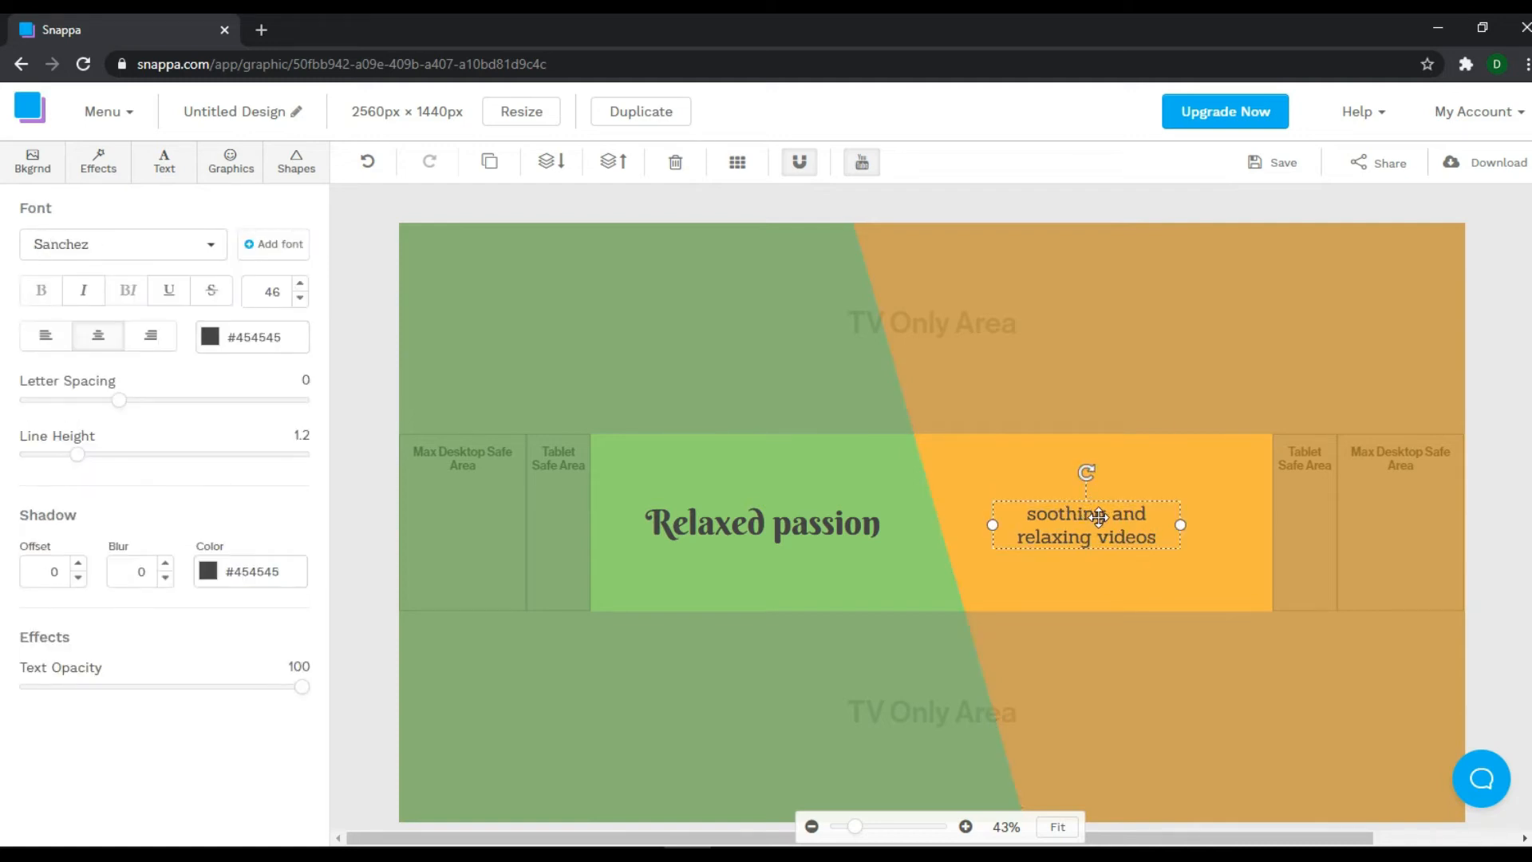
# Set the "soothing and relaxing videos" subheading's font size to 55 and reposition it slightly higher on the orange area.
pyautogui.doubleClick(1106, 522)
pyautogui.click(300, 285)
pyautogui.click(300, 286)
pyautogui.click(300, 286)
pyautogui.click(300, 286)
pyautogui.click(300, 285)
pyautogui.click(300, 286)
pyautogui.click(300, 285)
pyautogui.click(300, 286)
pyautogui.click(300, 286)
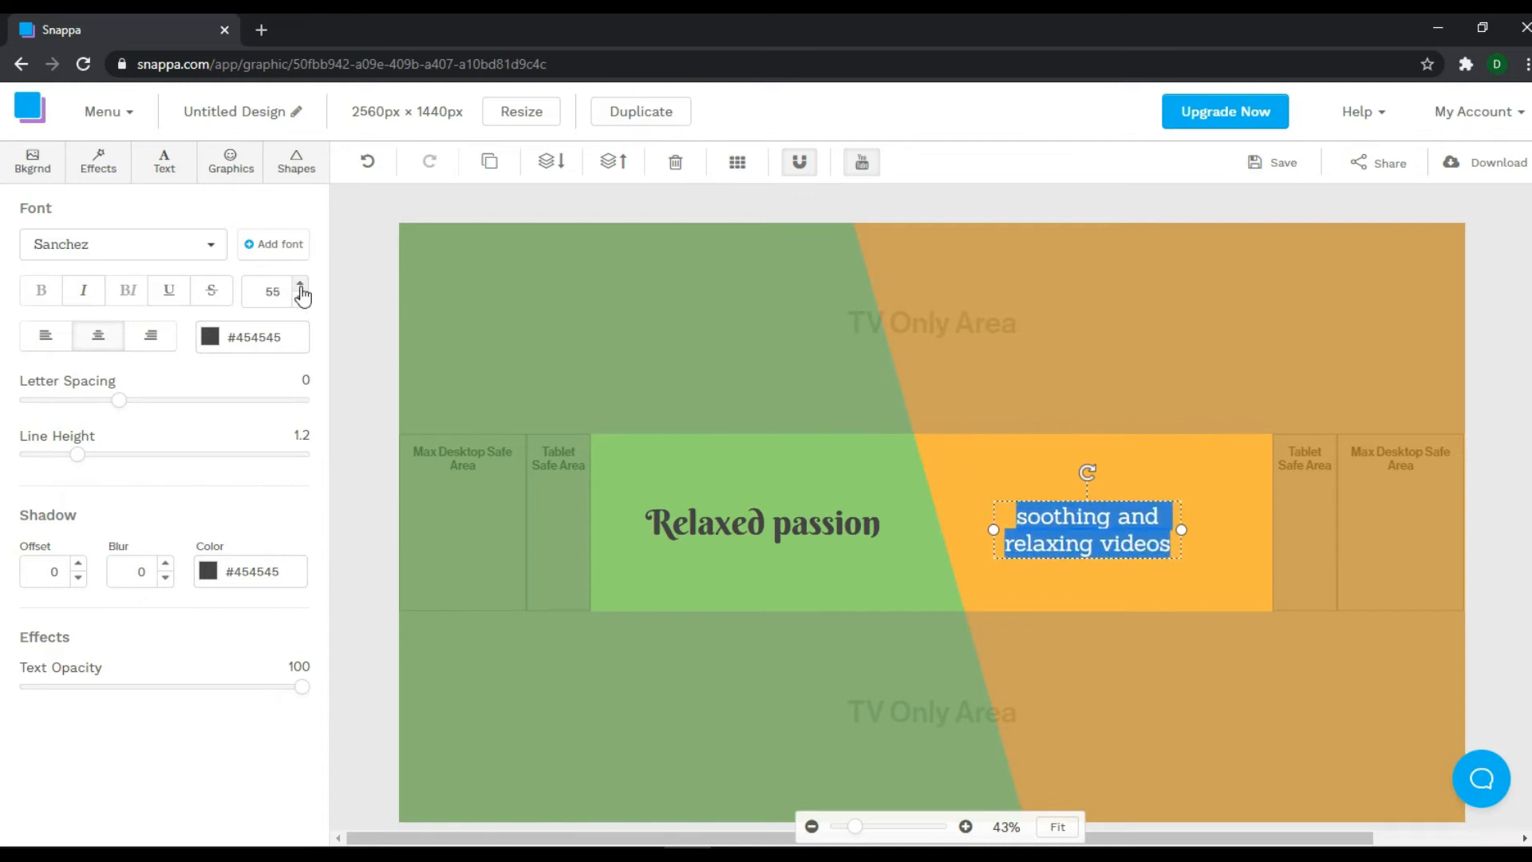
pyautogui.click(1082, 580)
pyautogui.click(1105, 516)
pyautogui.moveTo(1112, 520); pyautogui.dragTo(1113, 521)
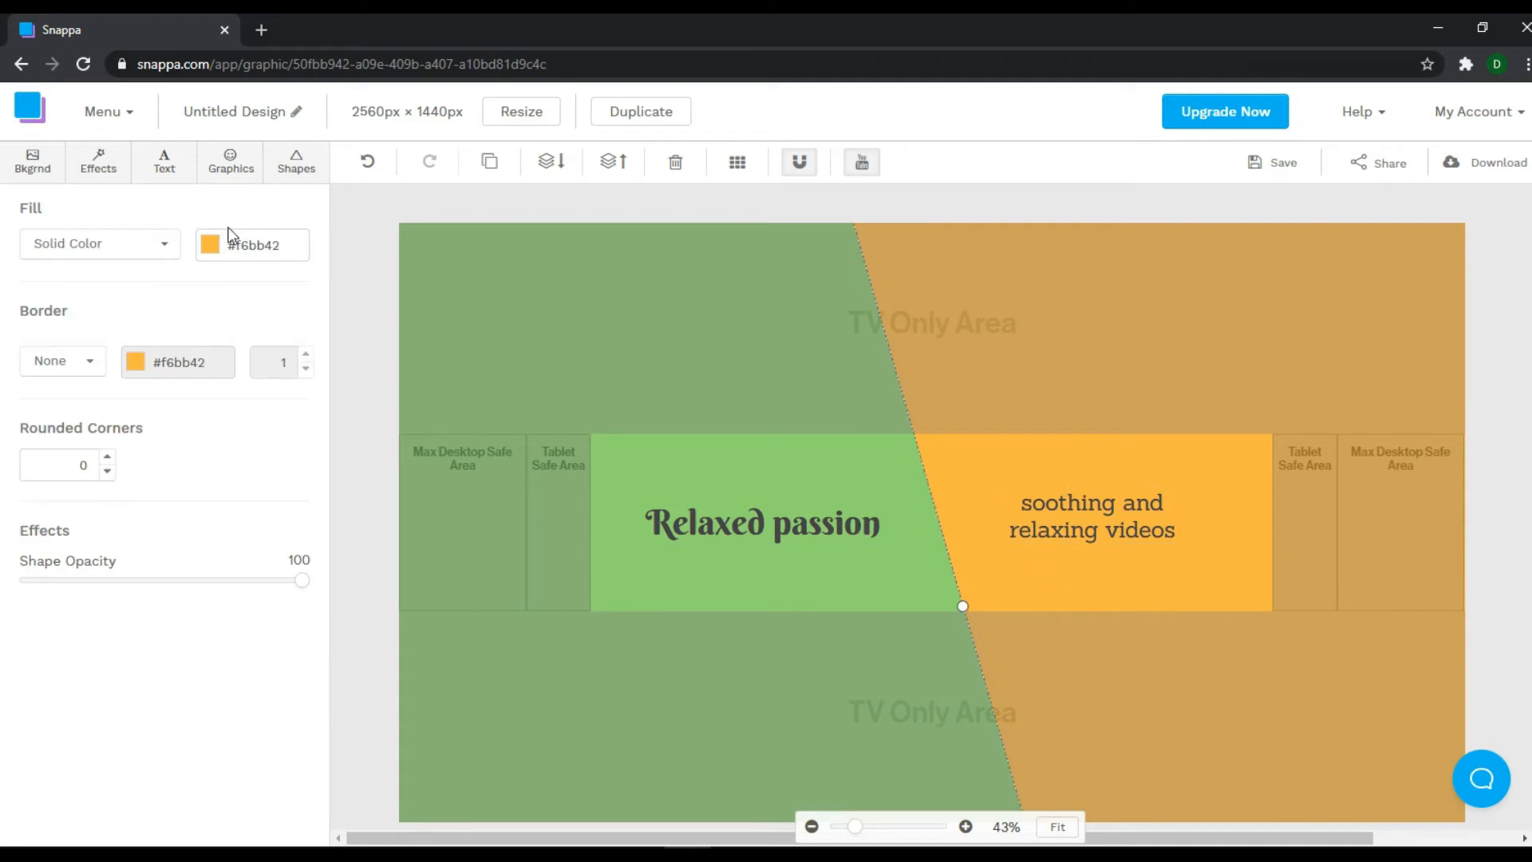
# Search the icon graphics for "youtube" and insert the red play-button icon.
pyautogui.click(236, 176)
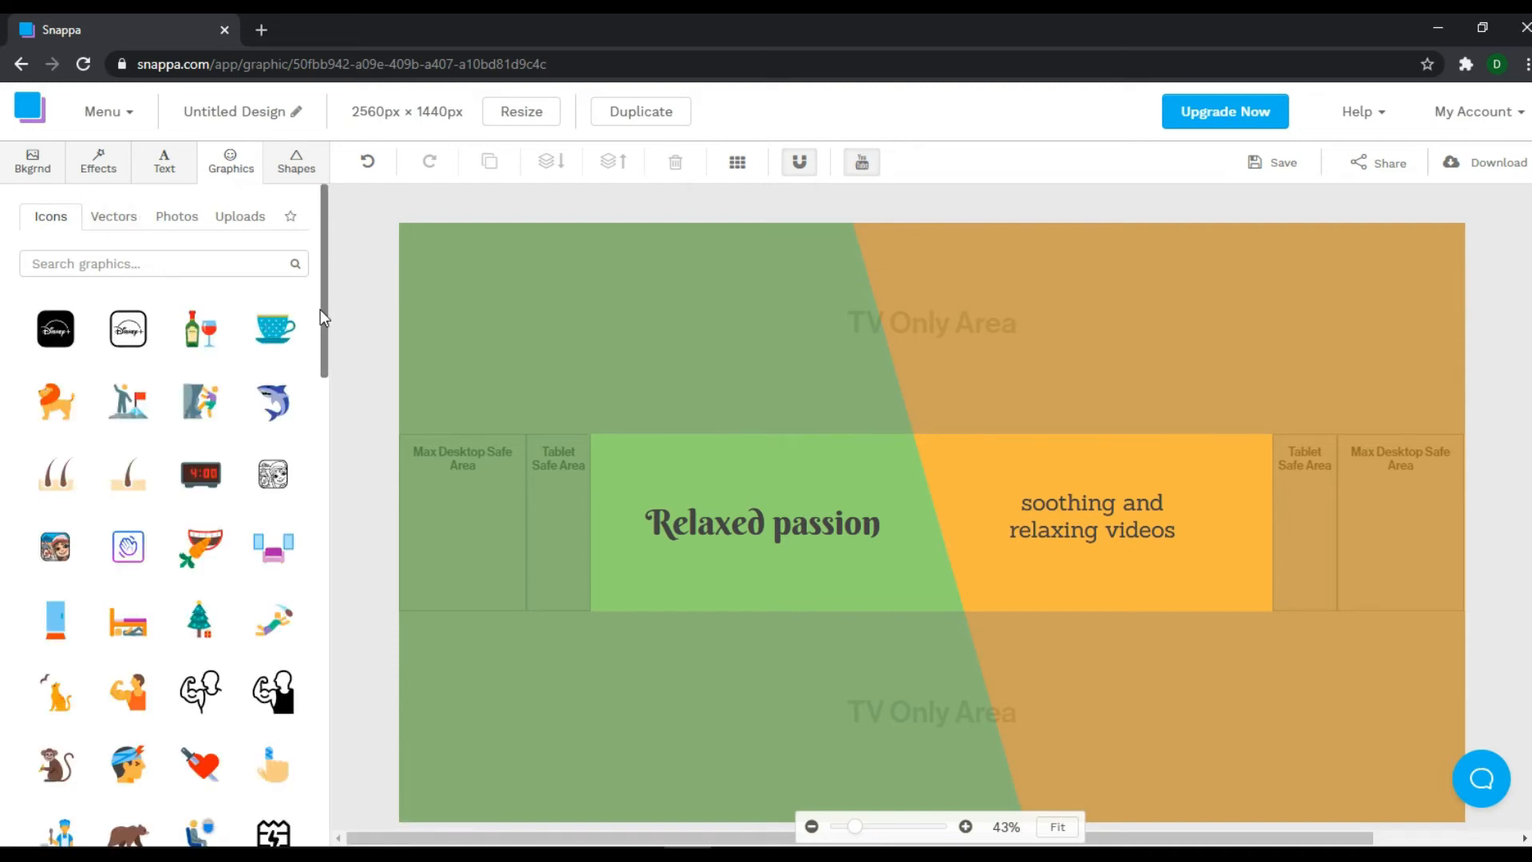
pyautogui.scroll(-4, 314, 362)
pyautogui.moveTo(313, 487); pyautogui.dragTo(387, 327)
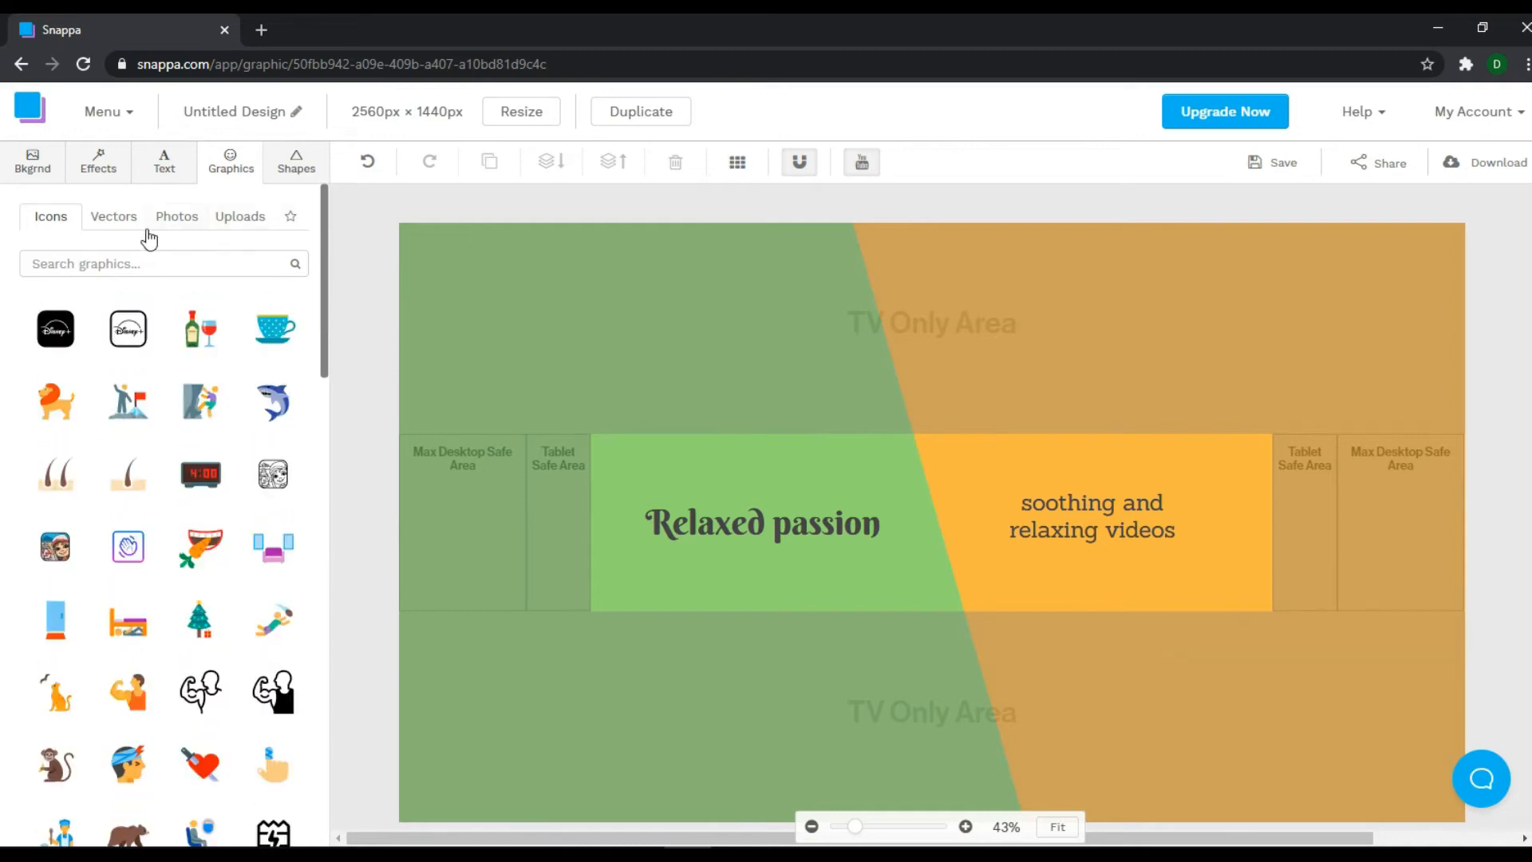
pyautogui.click(109, 271)
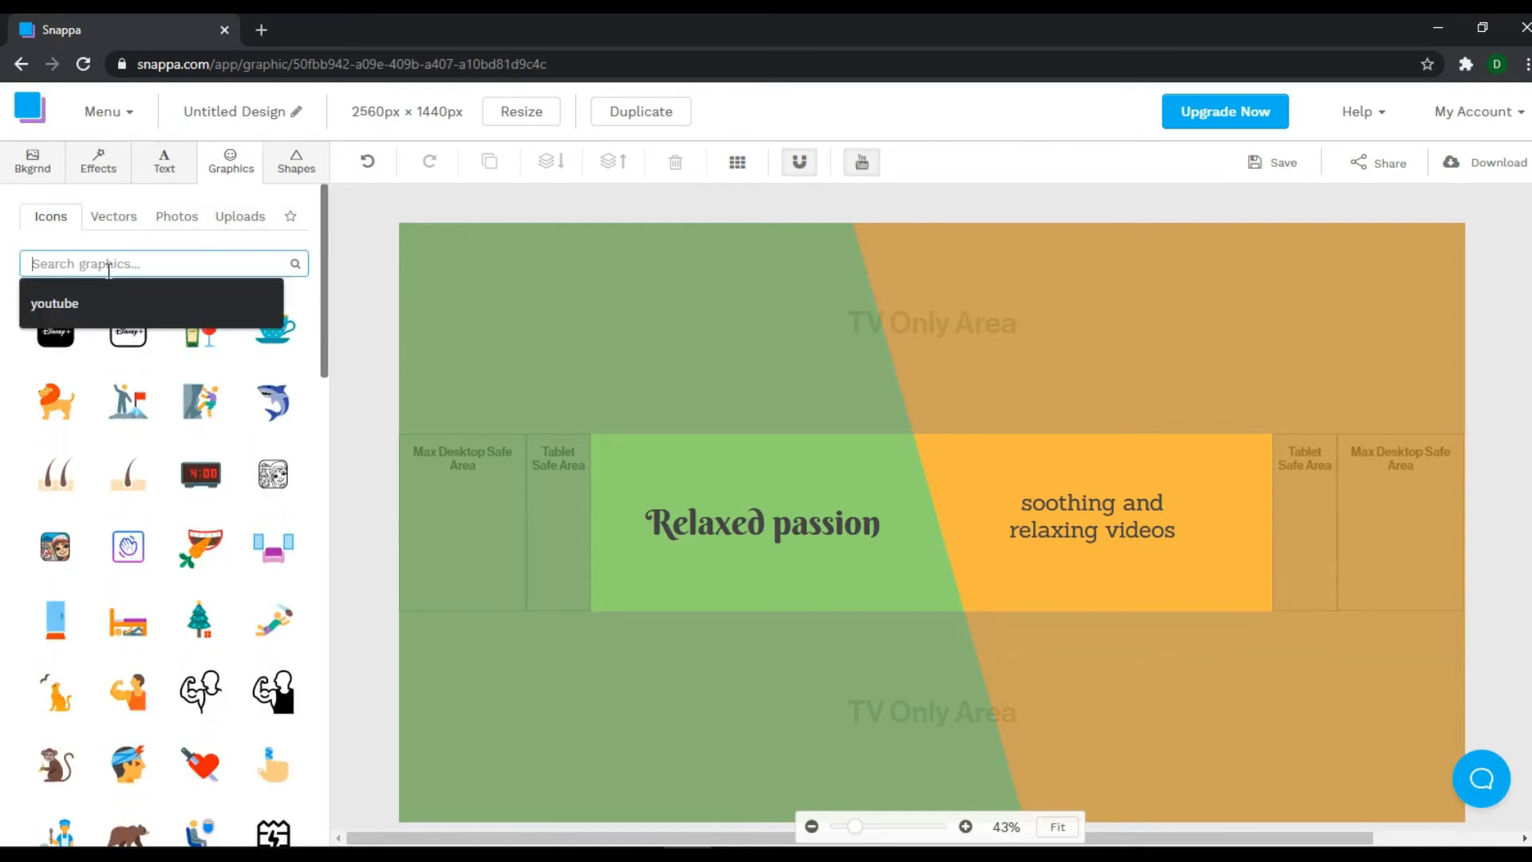
pyautogui.click(80, 296)
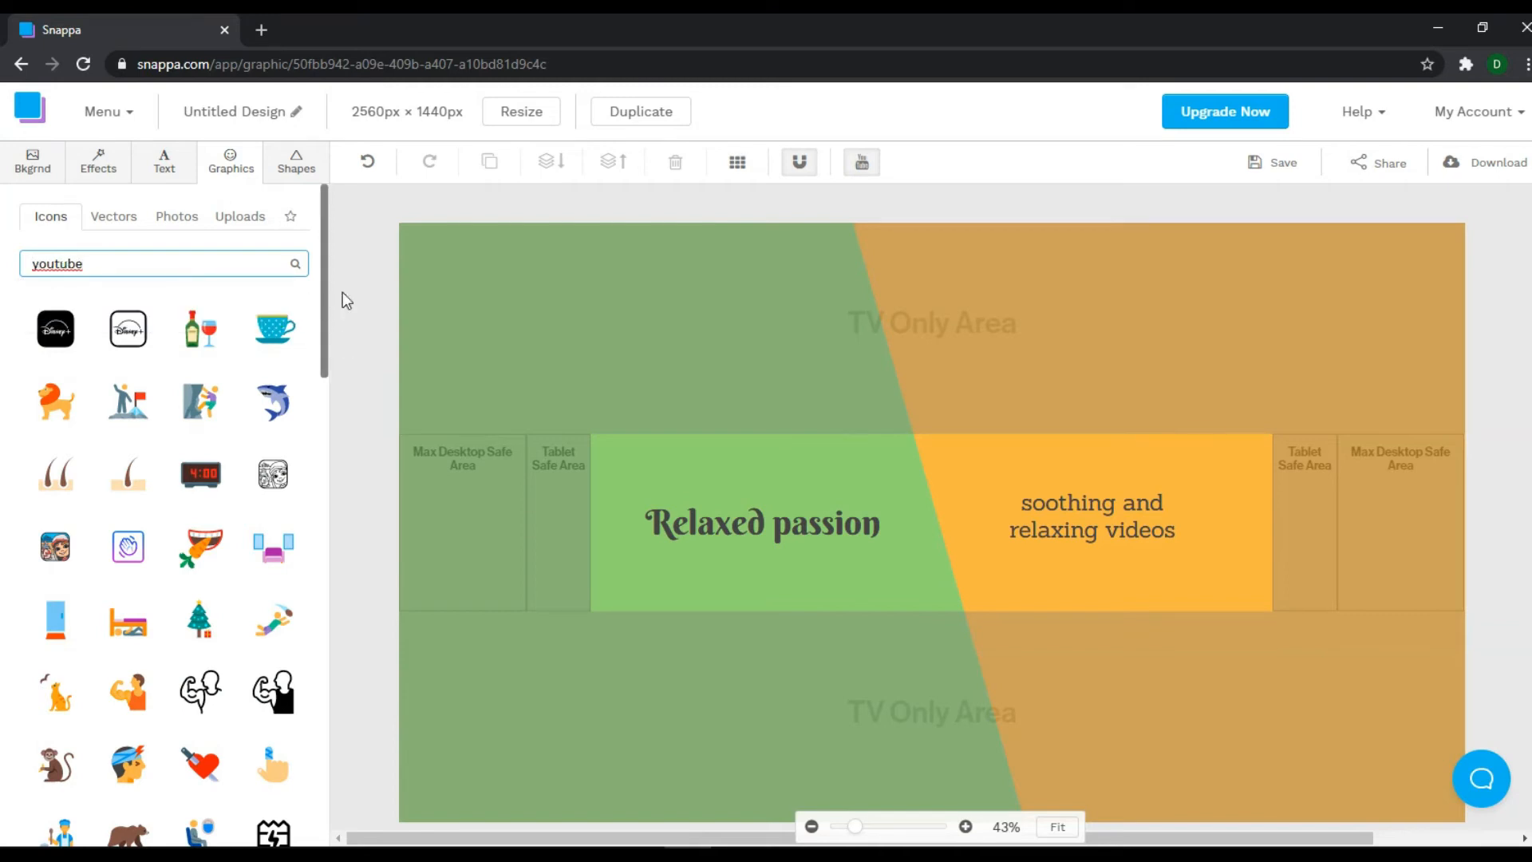
pyautogui.click(302, 268)
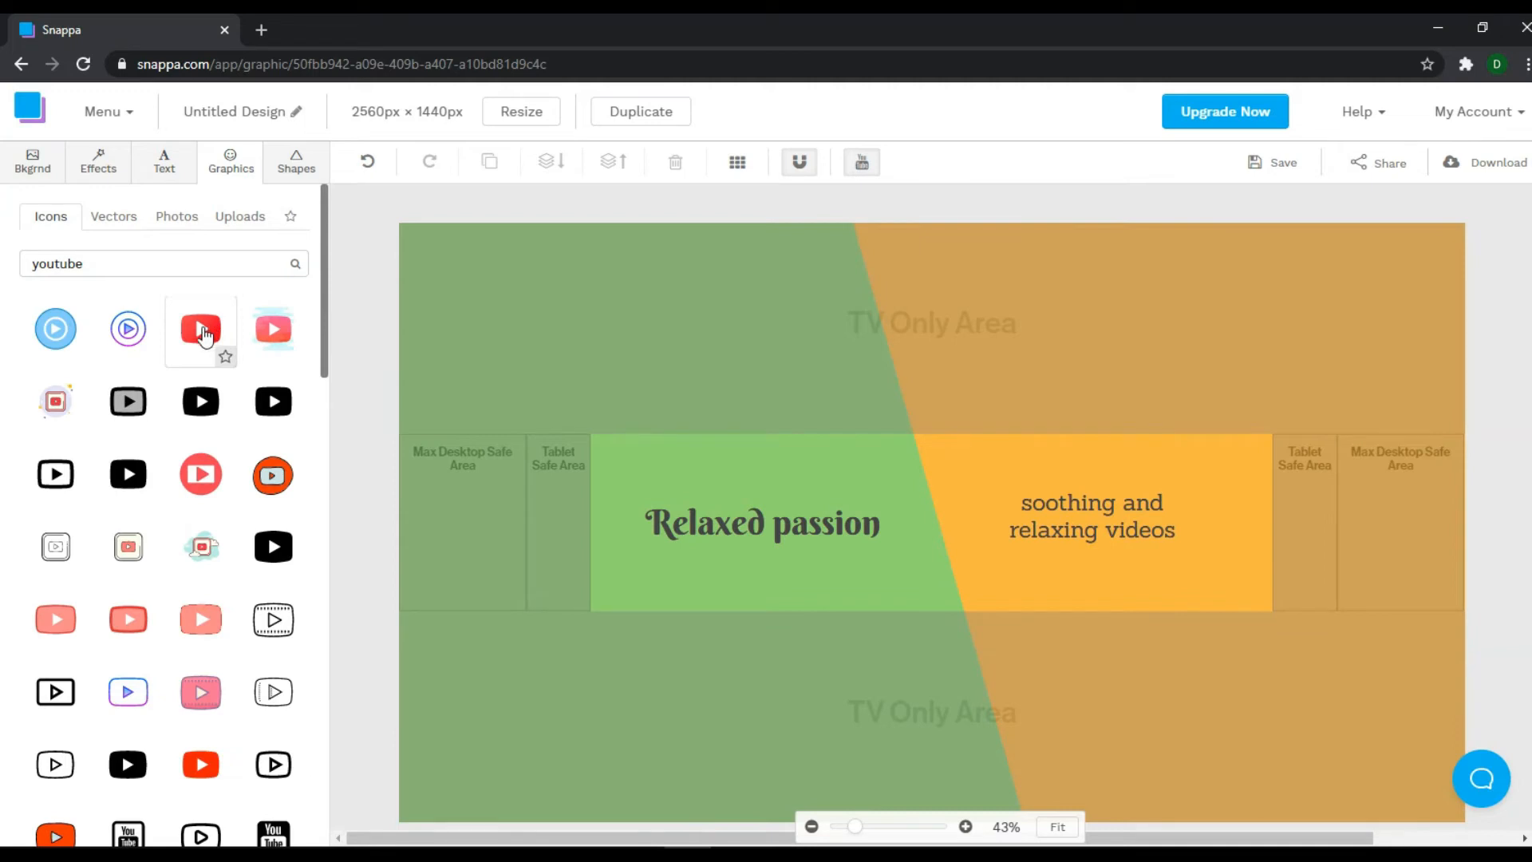
pyautogui.click(204, 339)
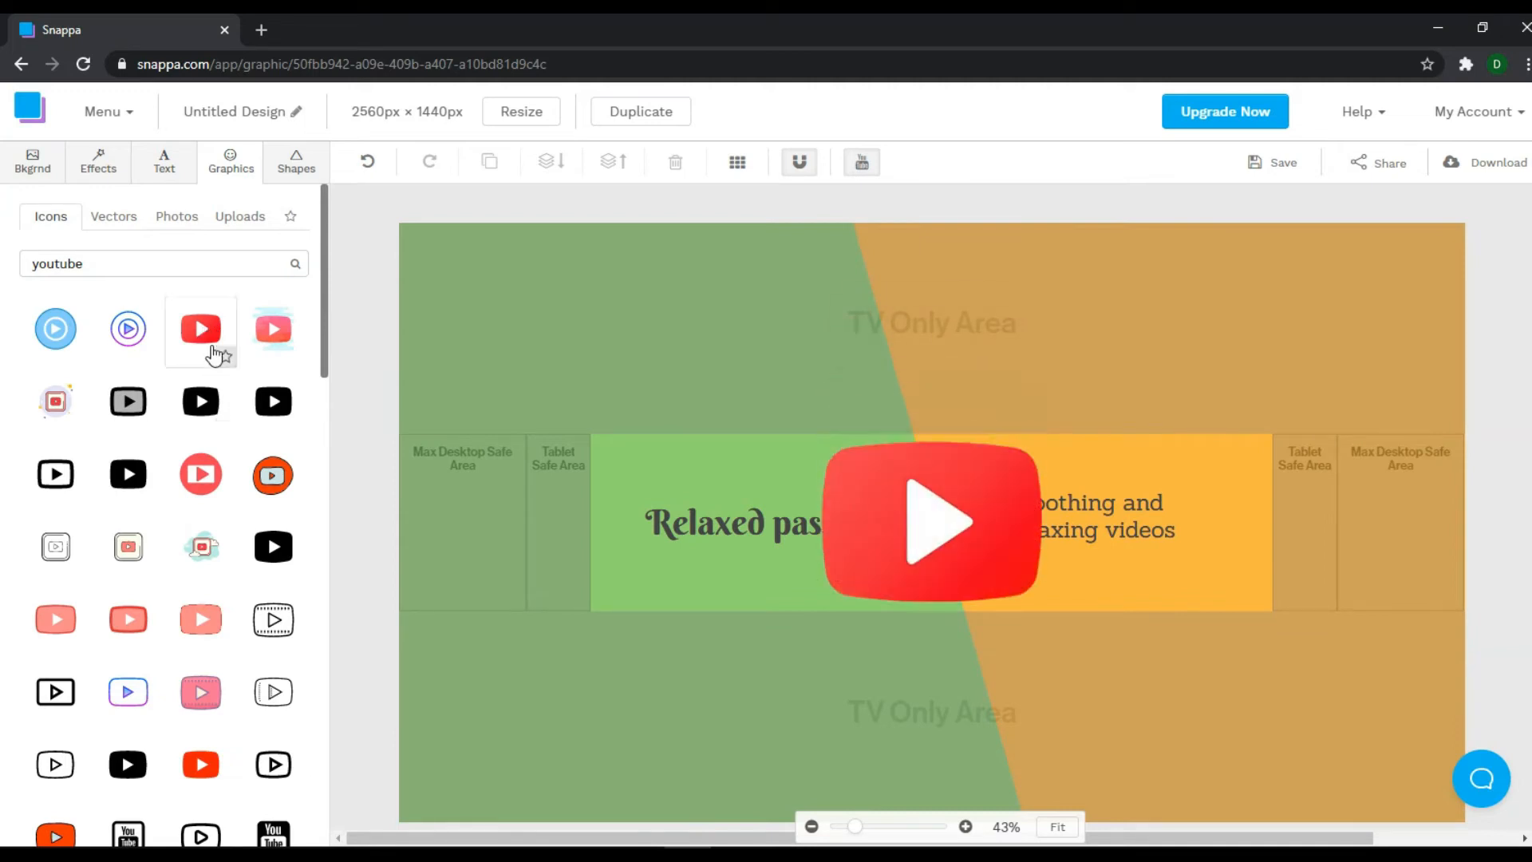
# Shrink the red YouTube icon and place it between the heading and the subheading.
pyautogui.click(977, 522)
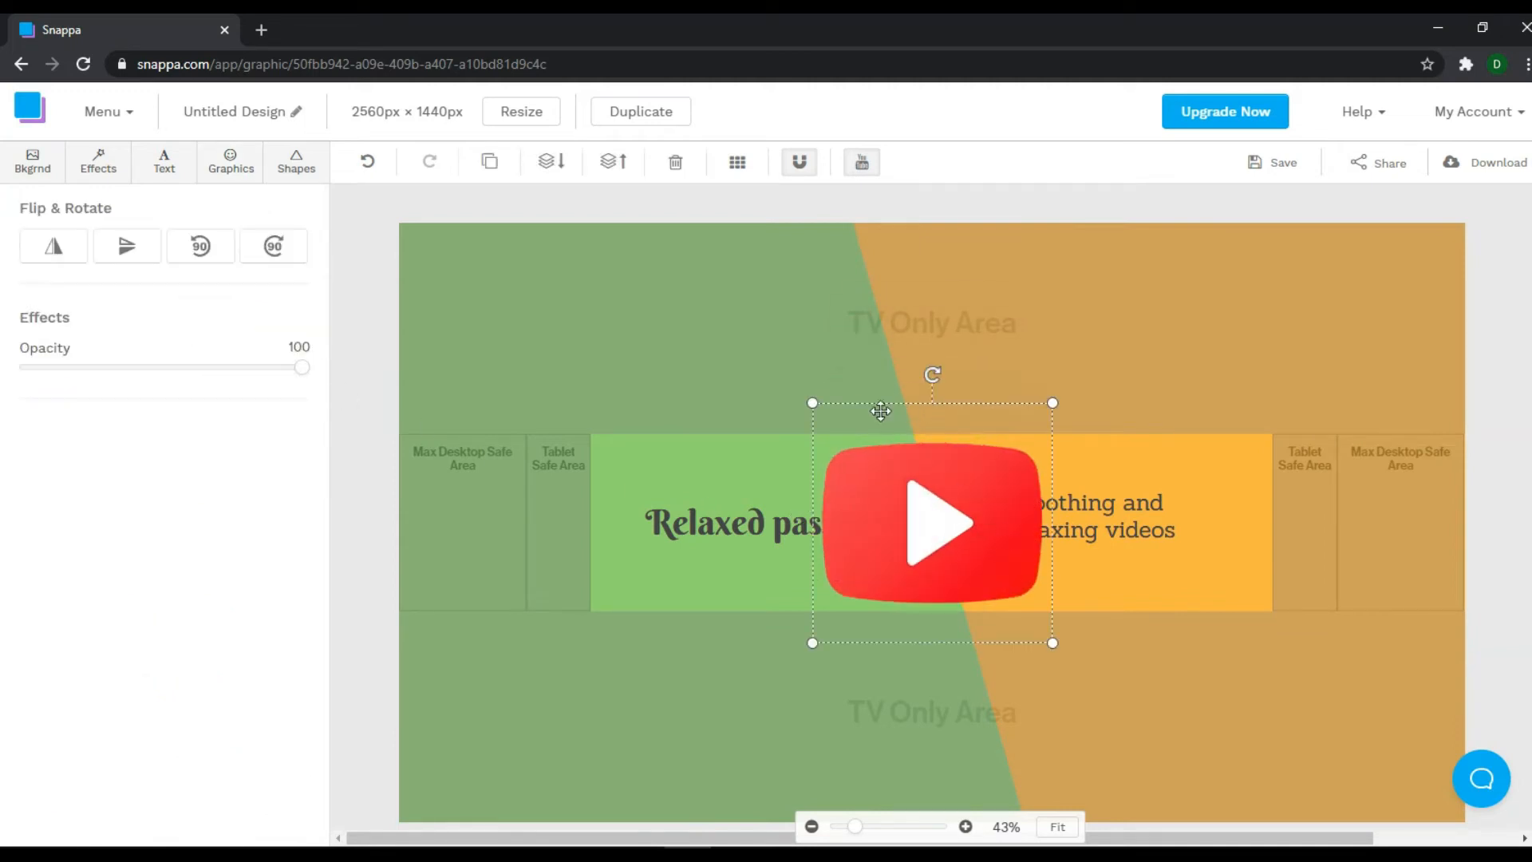
pyautogui.moveTo(811, 402); pyautogui.dragTo(902, 493)
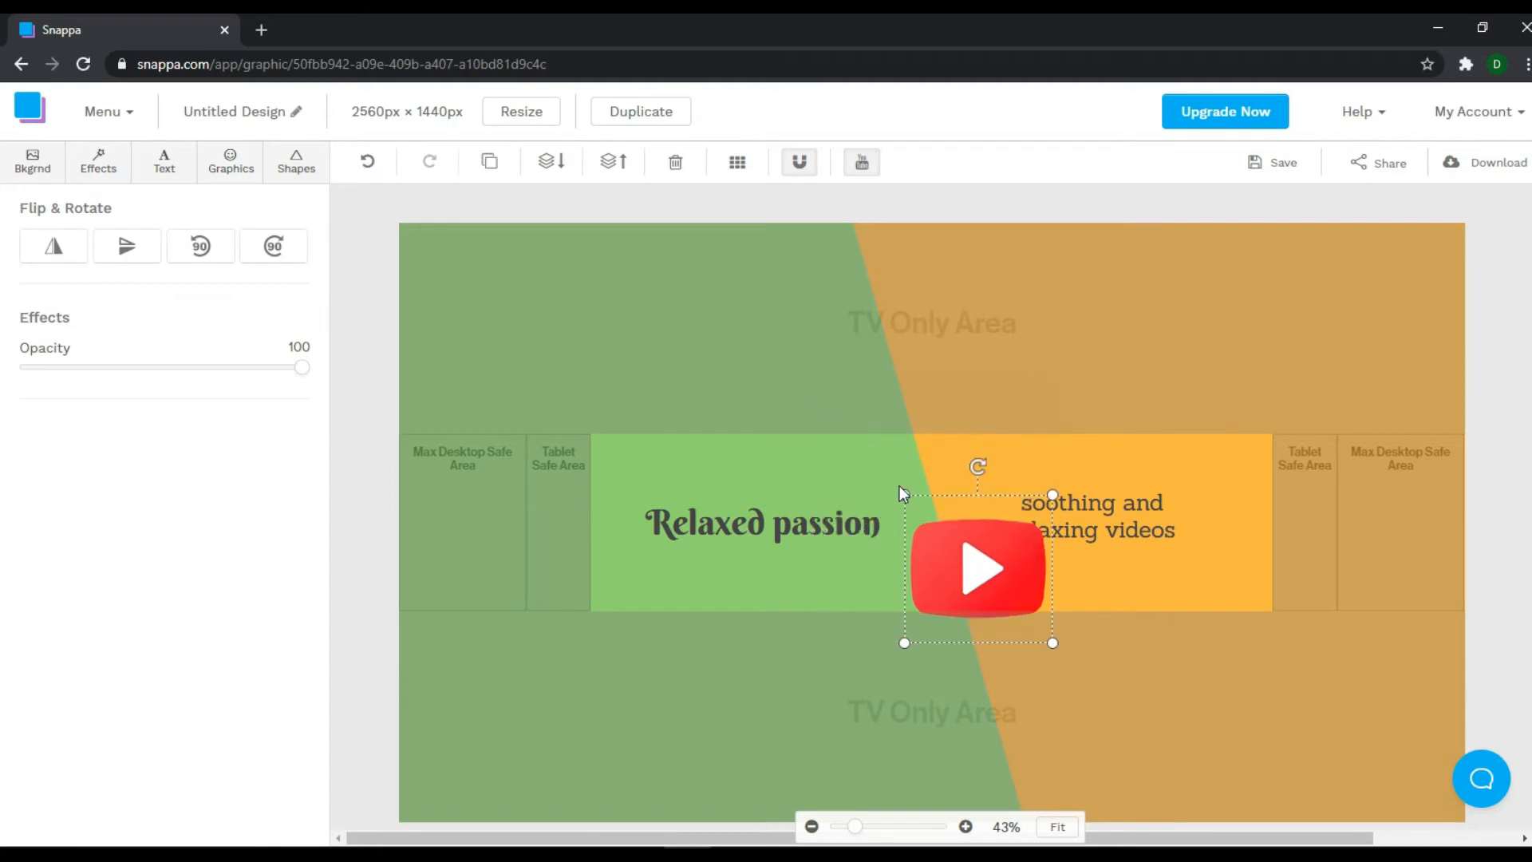
pyautogui.moveTo(904, 643); pyautogui.dragTo(935, 578)
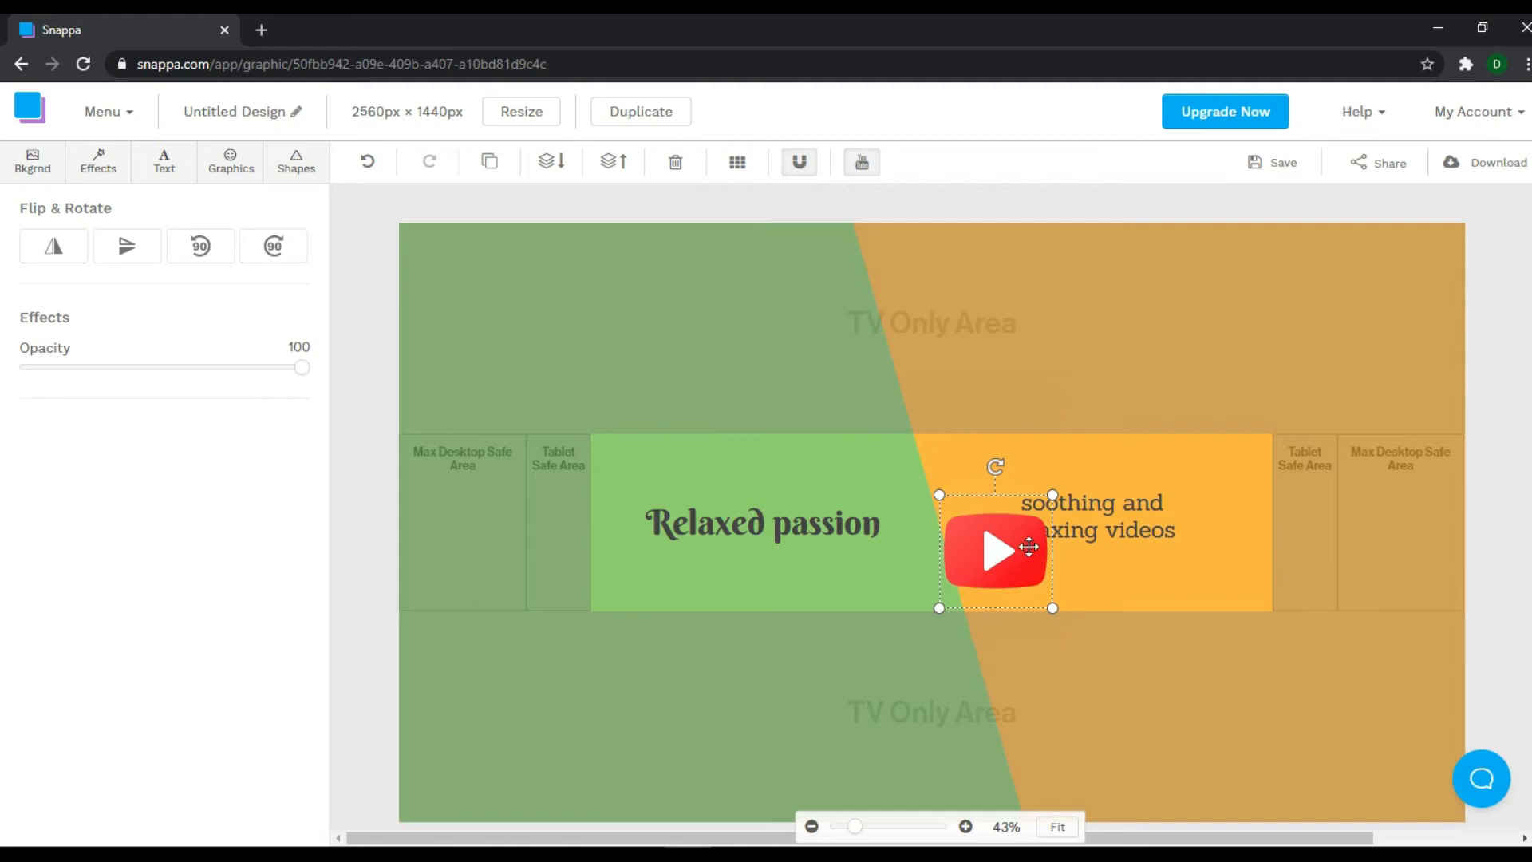
pyautogui.moveTo(1024, 544); pyautogui.dragTo(978, 523)
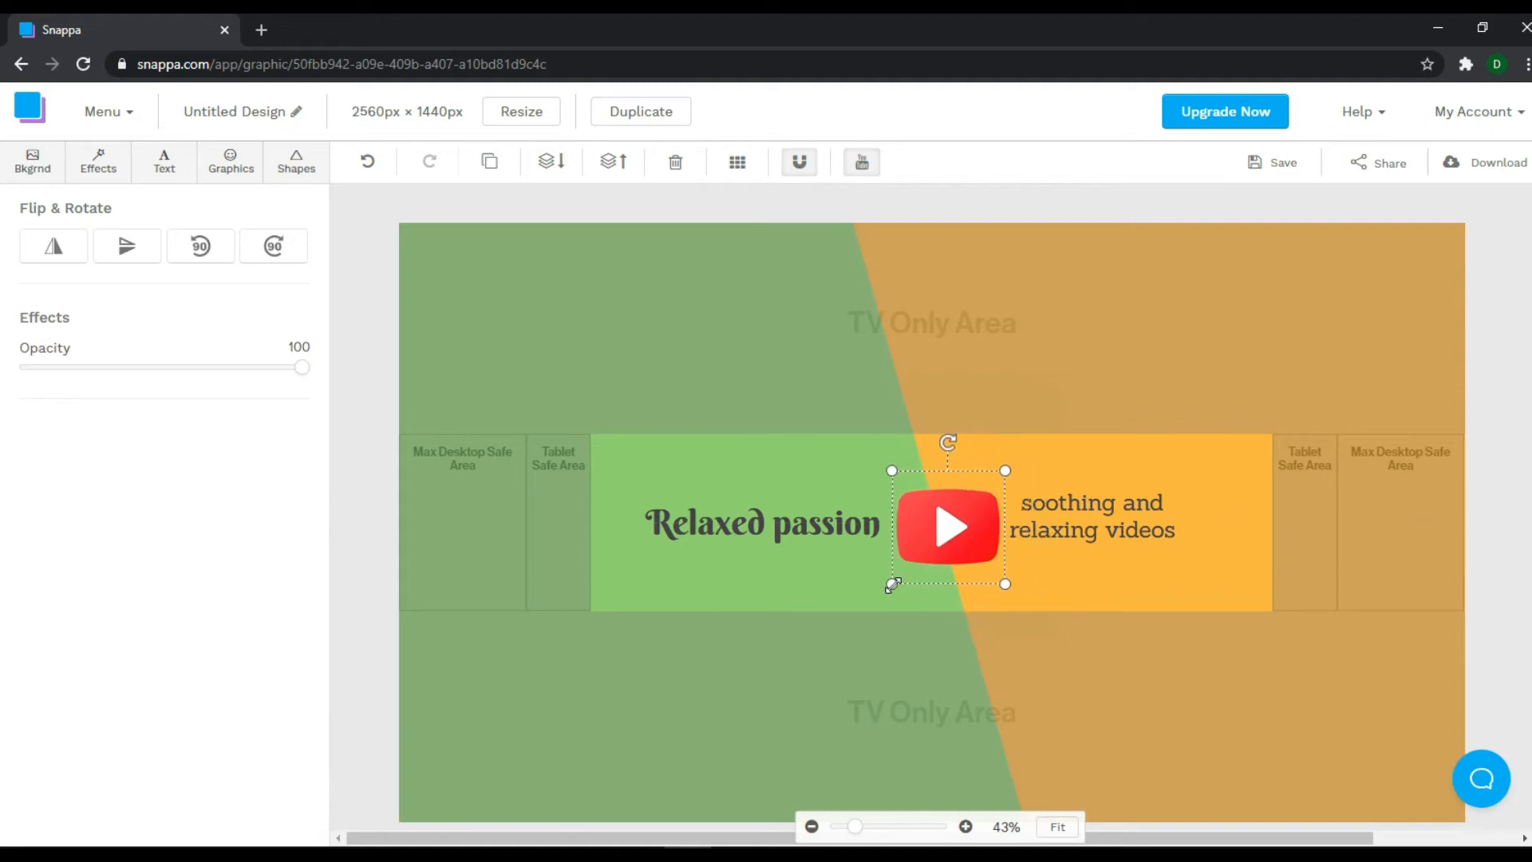
pyautogui.moveTo(893, 585); pyautogui.dragTo(905, 573)
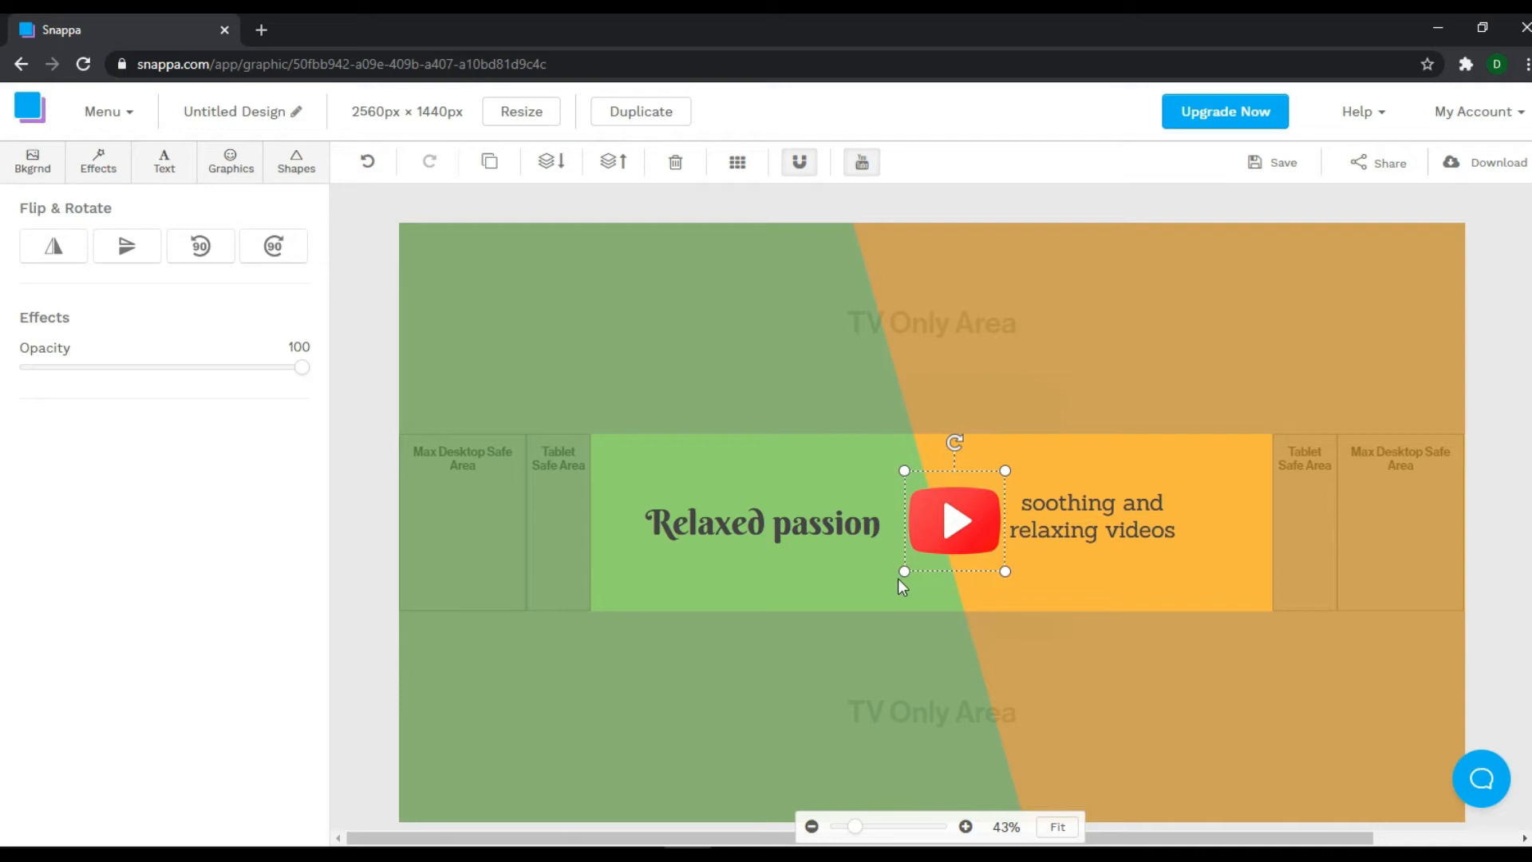
# Shift the orange shape's slanted edge slightly right so that it runs behind the middle of the YouTube icon.
pyautogui.click(1041, 594)
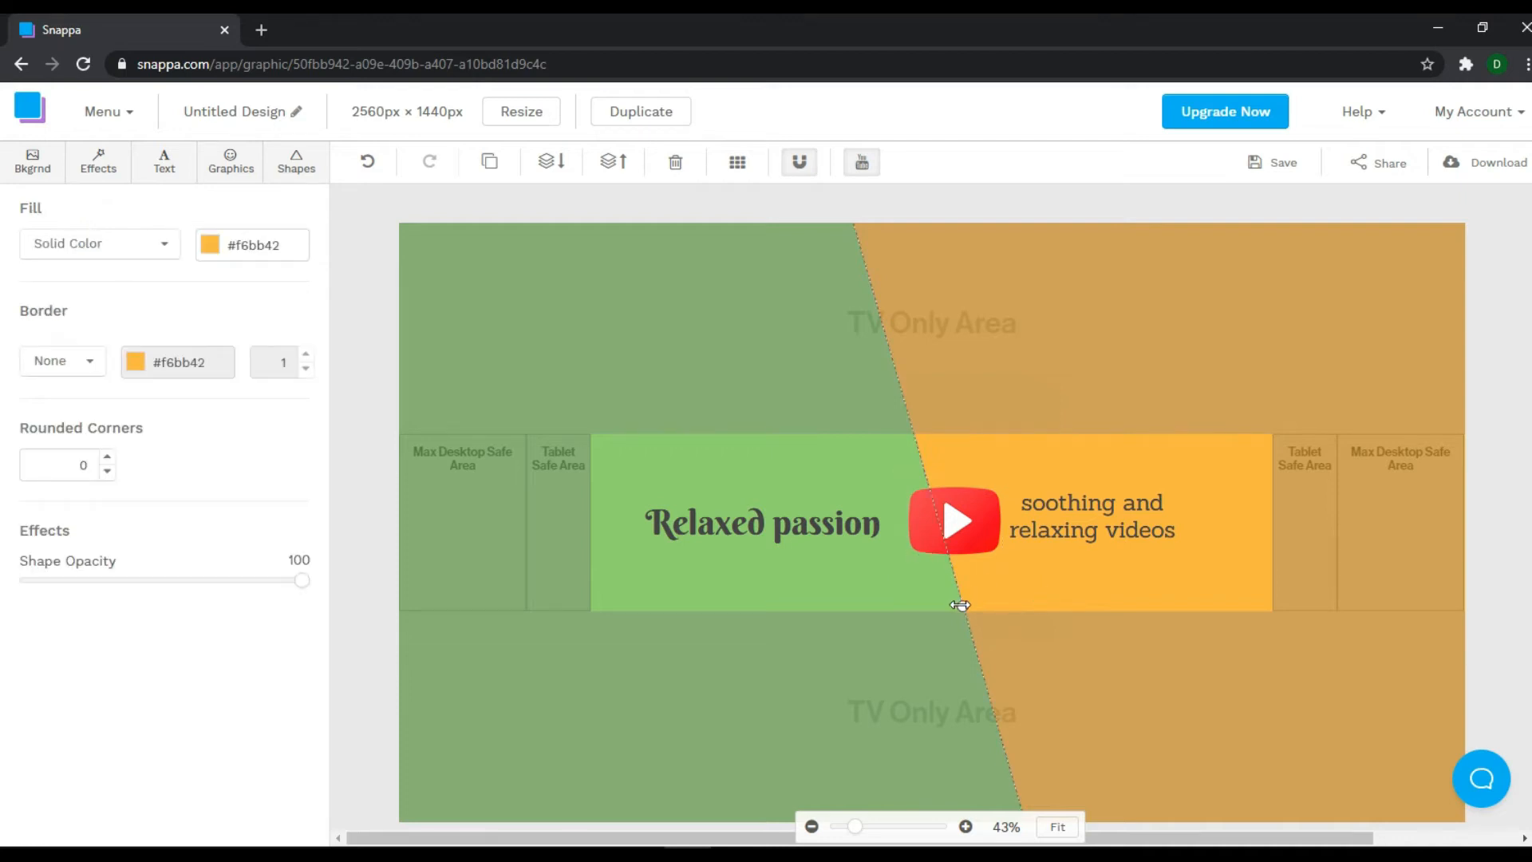
pyautogui.moveTo(960, 604); pyautogui.dragTo(973, 597)
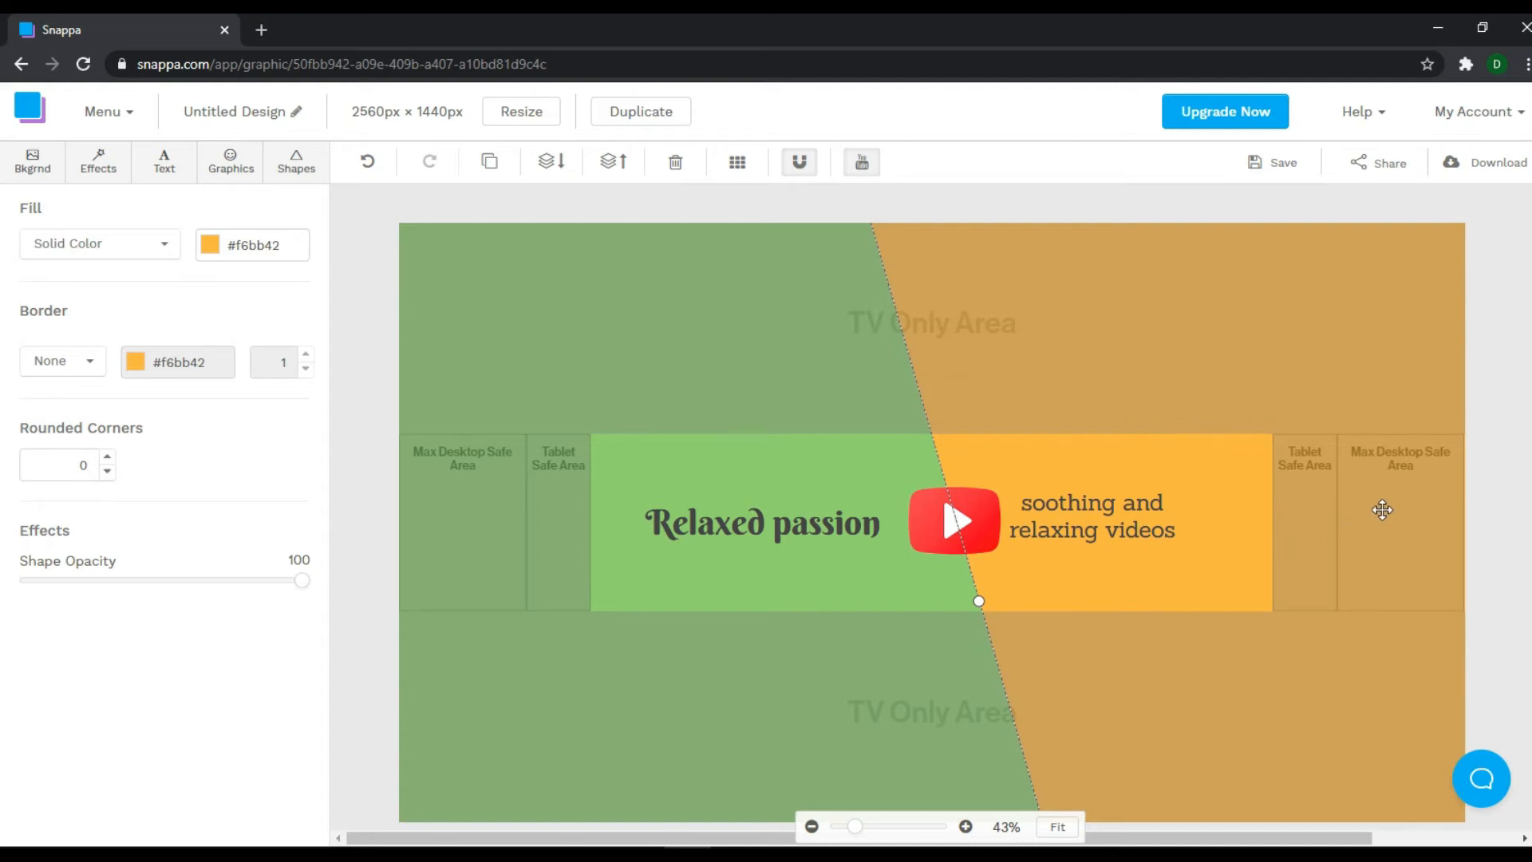
# Add a second subheading reading "subscribe" in the upper part of the right-hand Max Desktop Safe Area.
pyautogui.click(179, 172)
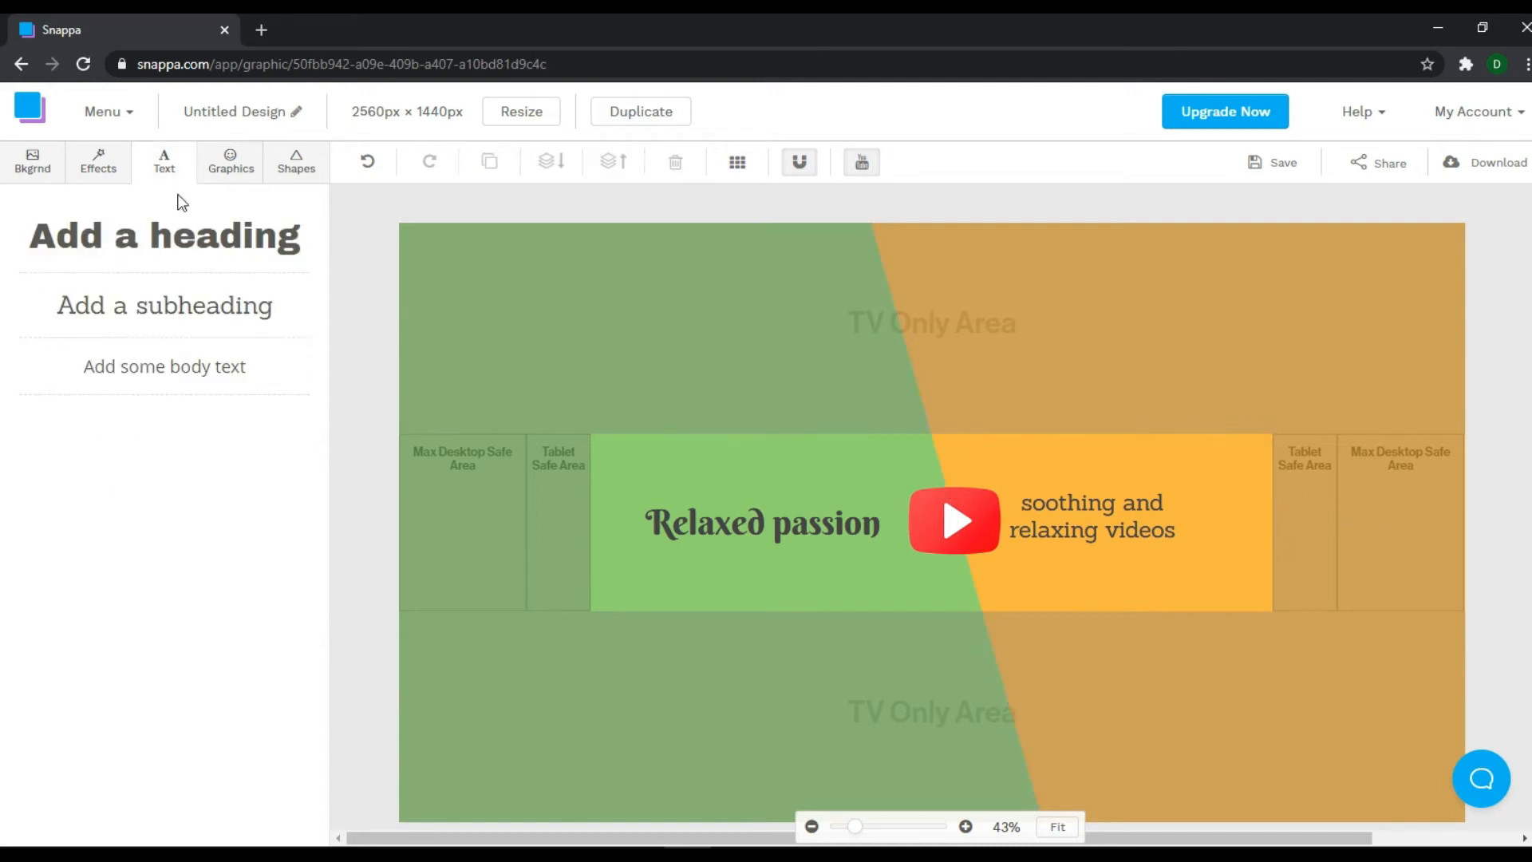
pyautogui.click(172, 305)
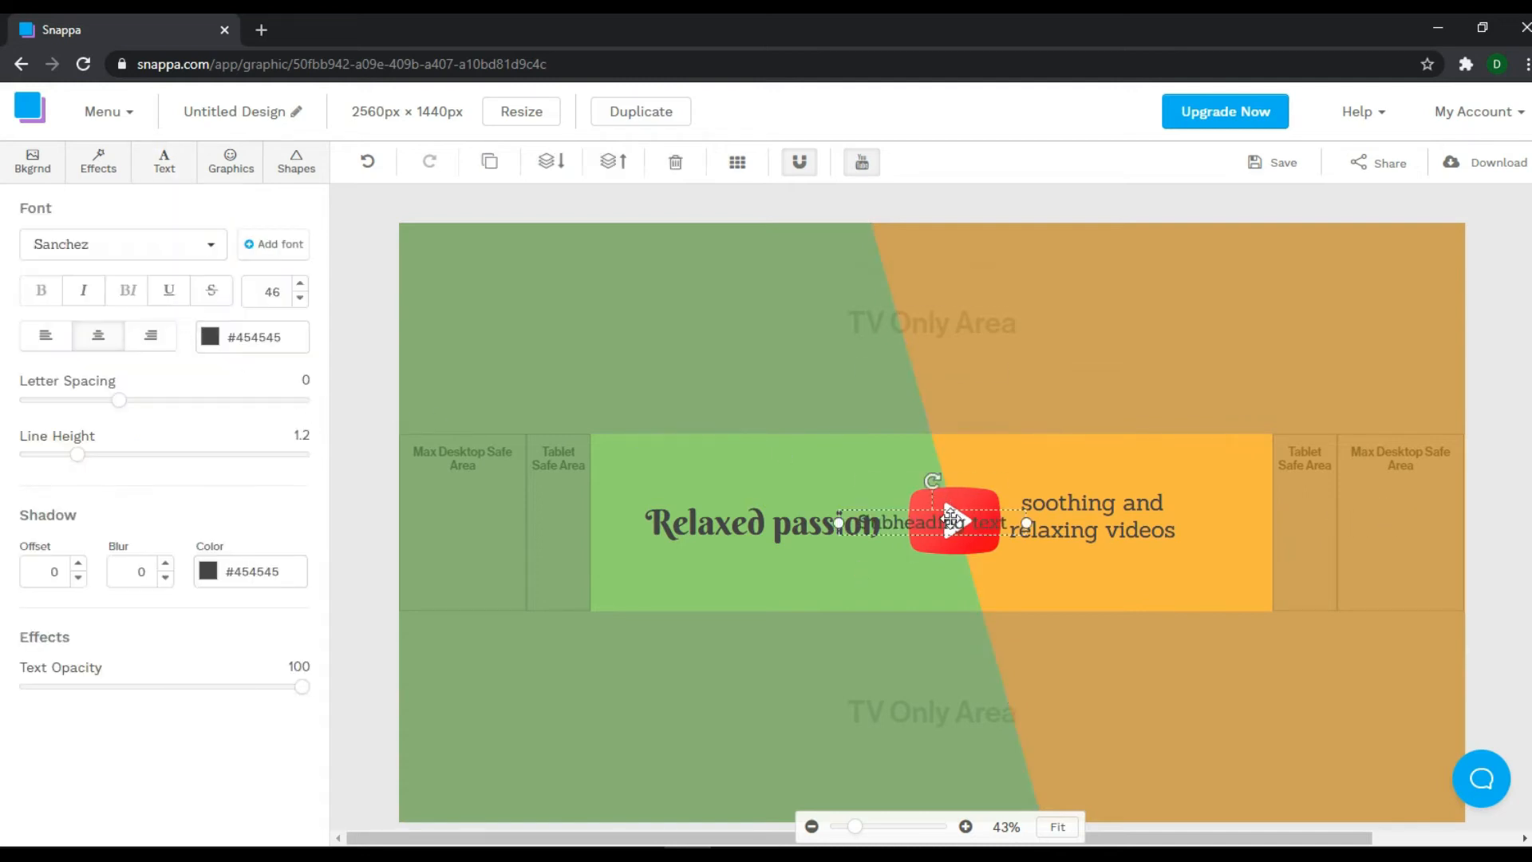
pyautogui.moveTo(951, 520); pyautogui.dragTo(1384, 475)
pyautogui.moveTo(1270, 472); pyautogui.dragTo(1403, 482)
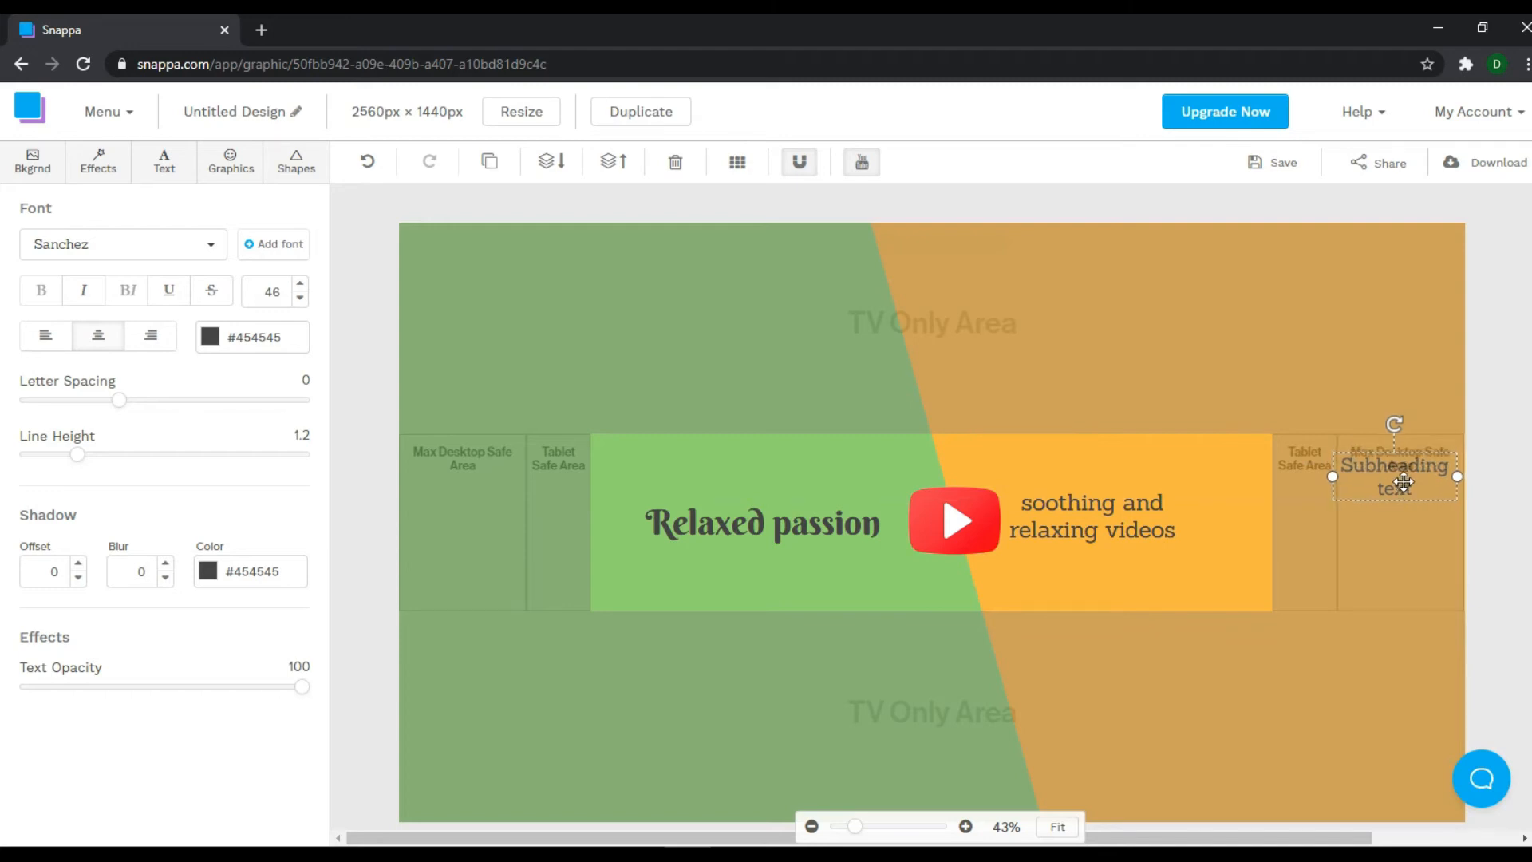
pyautogui.doubleClick(1403, 481)
pyautogui.write('S')
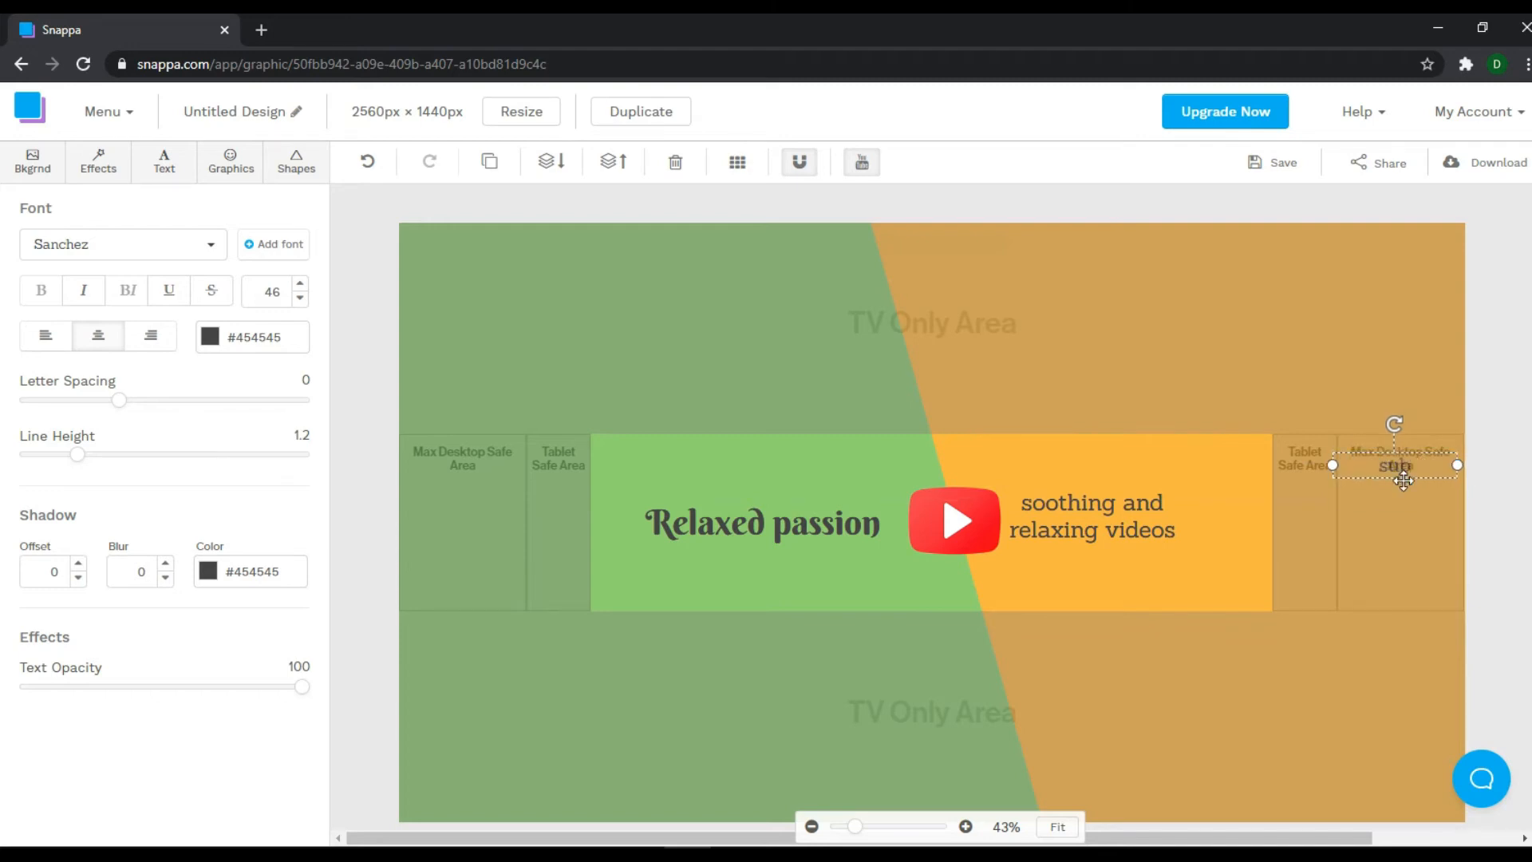
pyautogui.write('ubscribe')
pyautogui.click(1415, 513)
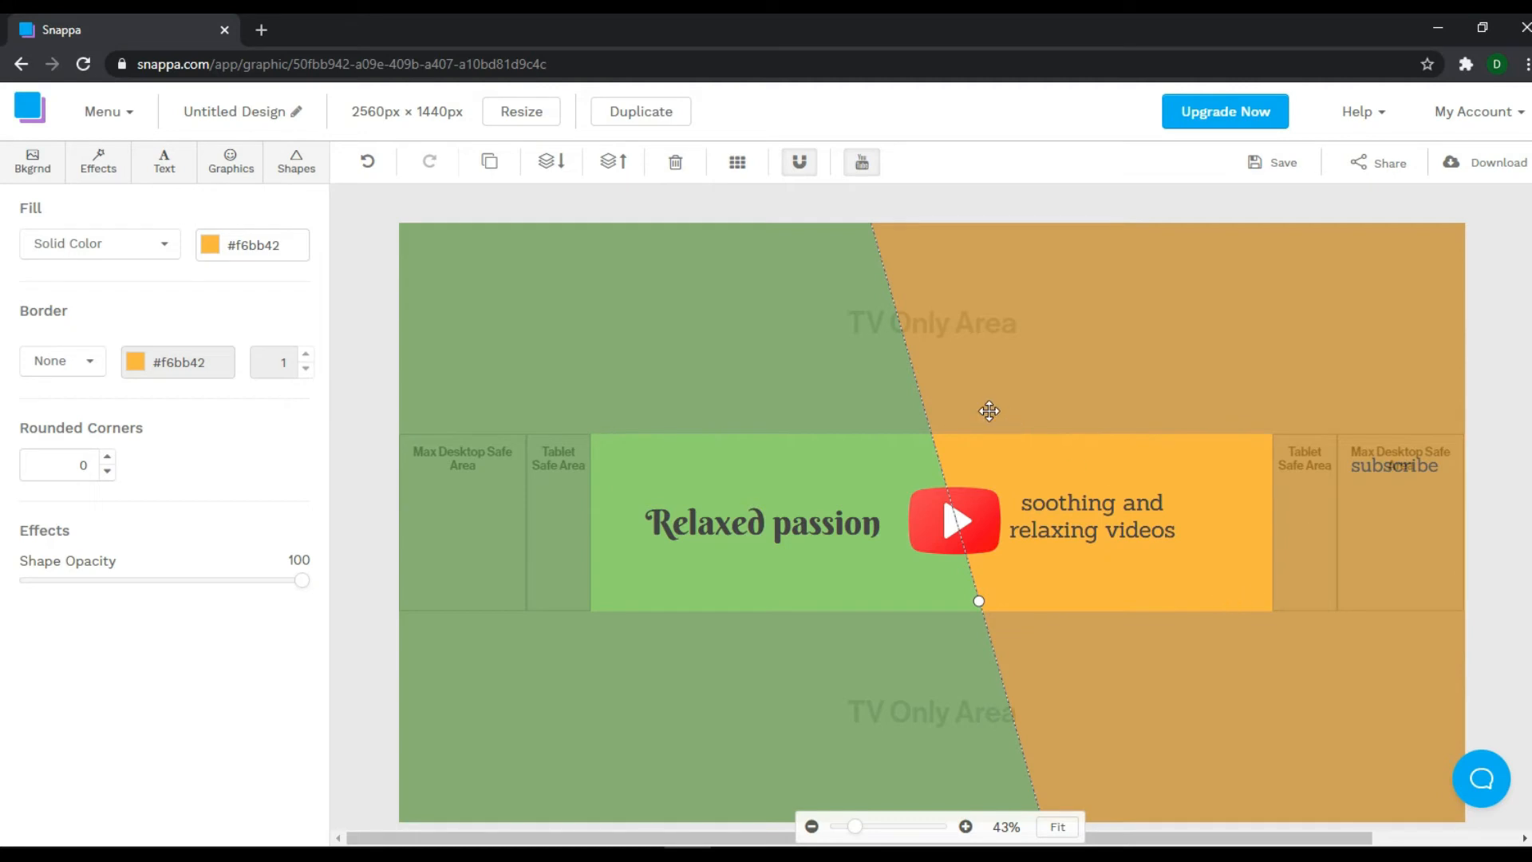
# Deselect the orange shape and hide the safe zone overlay on the canvas.
pyautogui.click(772, 375)
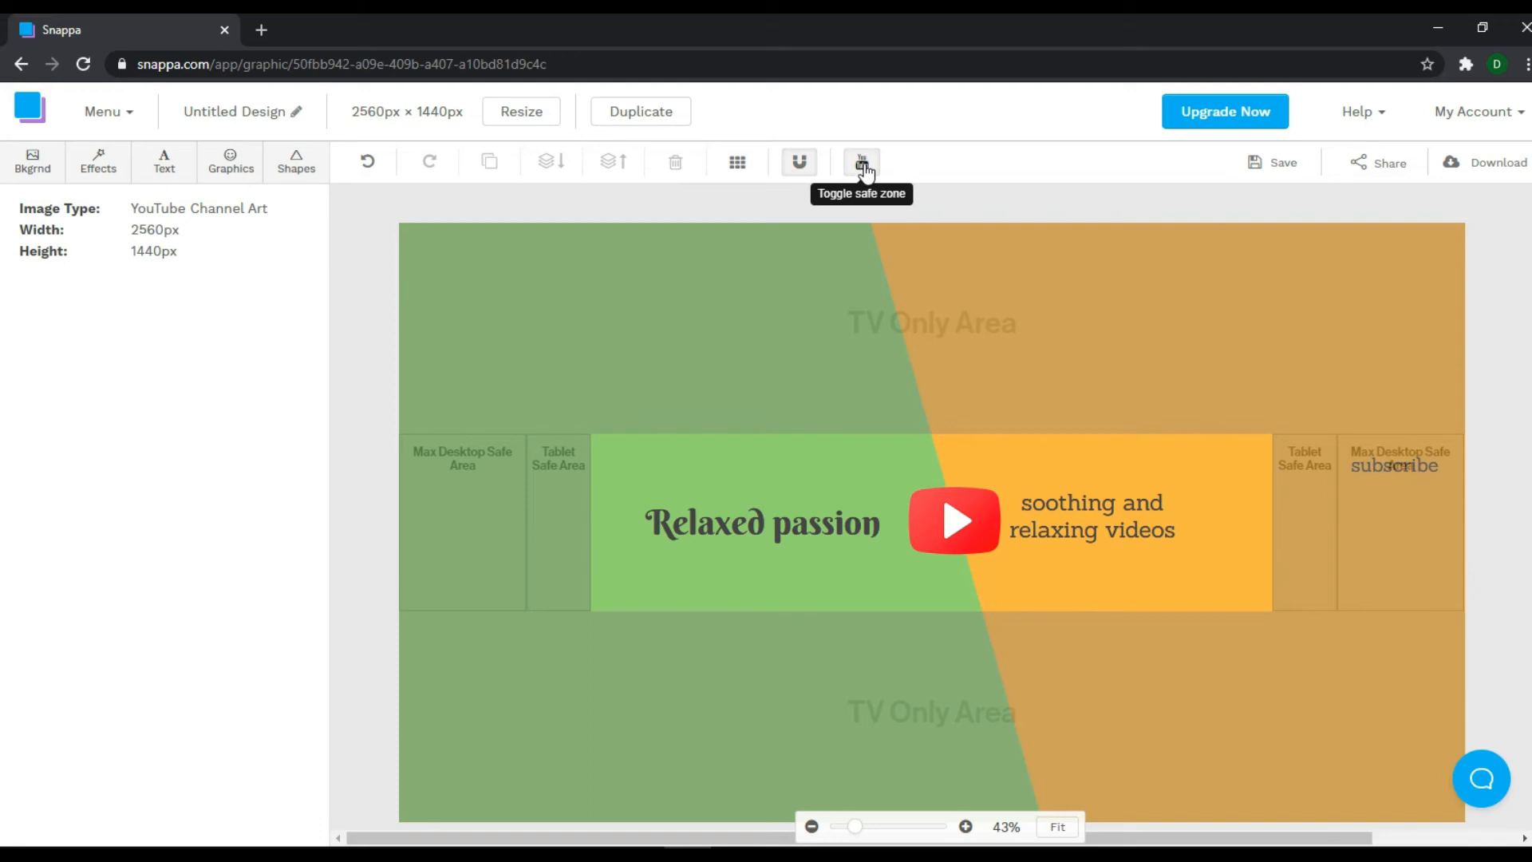
pyautogui.click(863, 164)
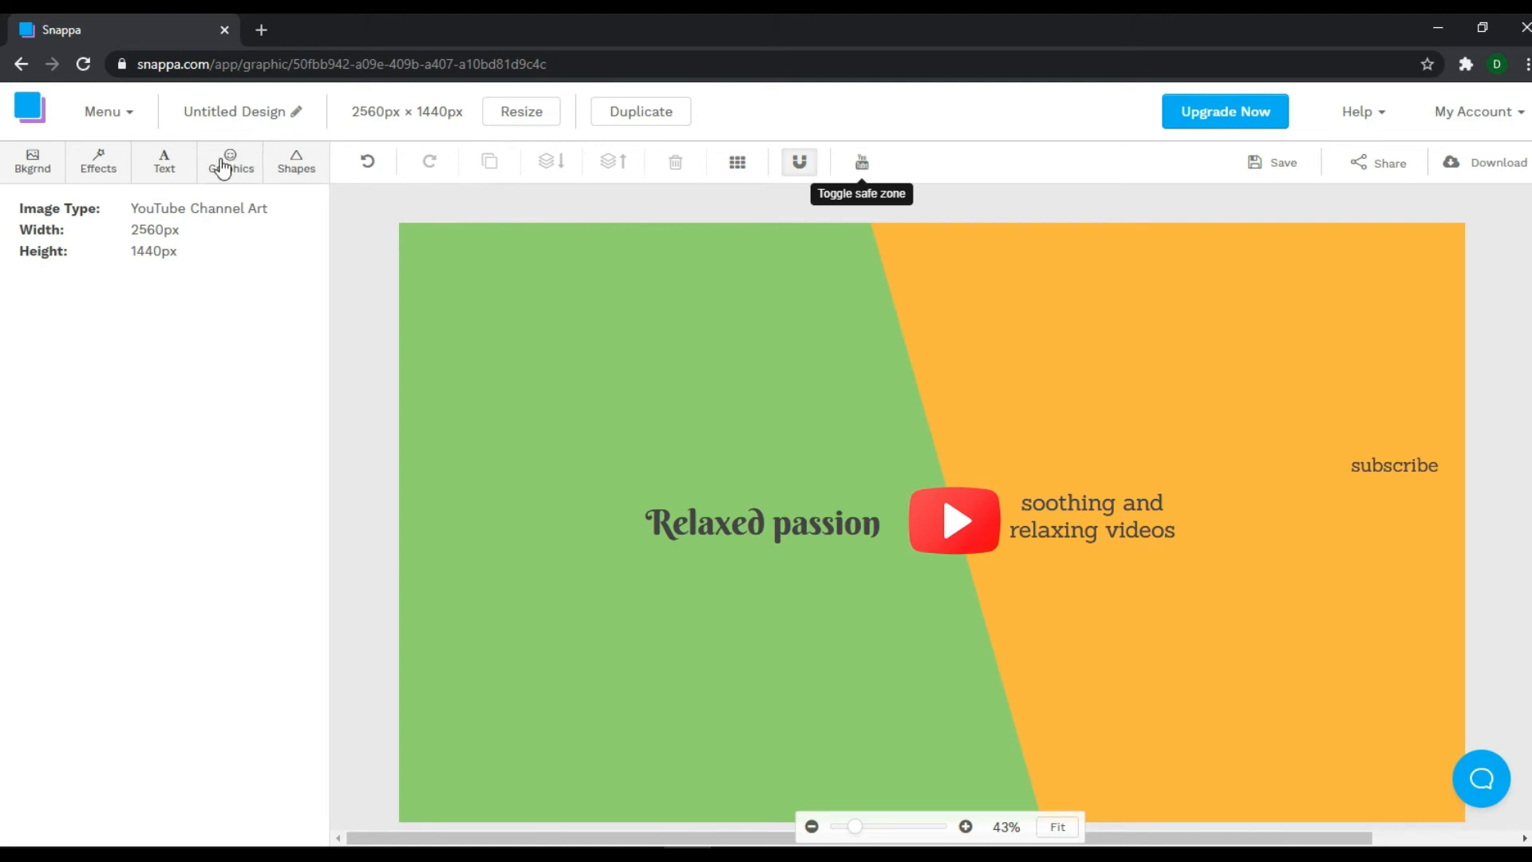
# Look through the background options: photos, uploads, color and patterns.
pyautogui.click(114, 174)
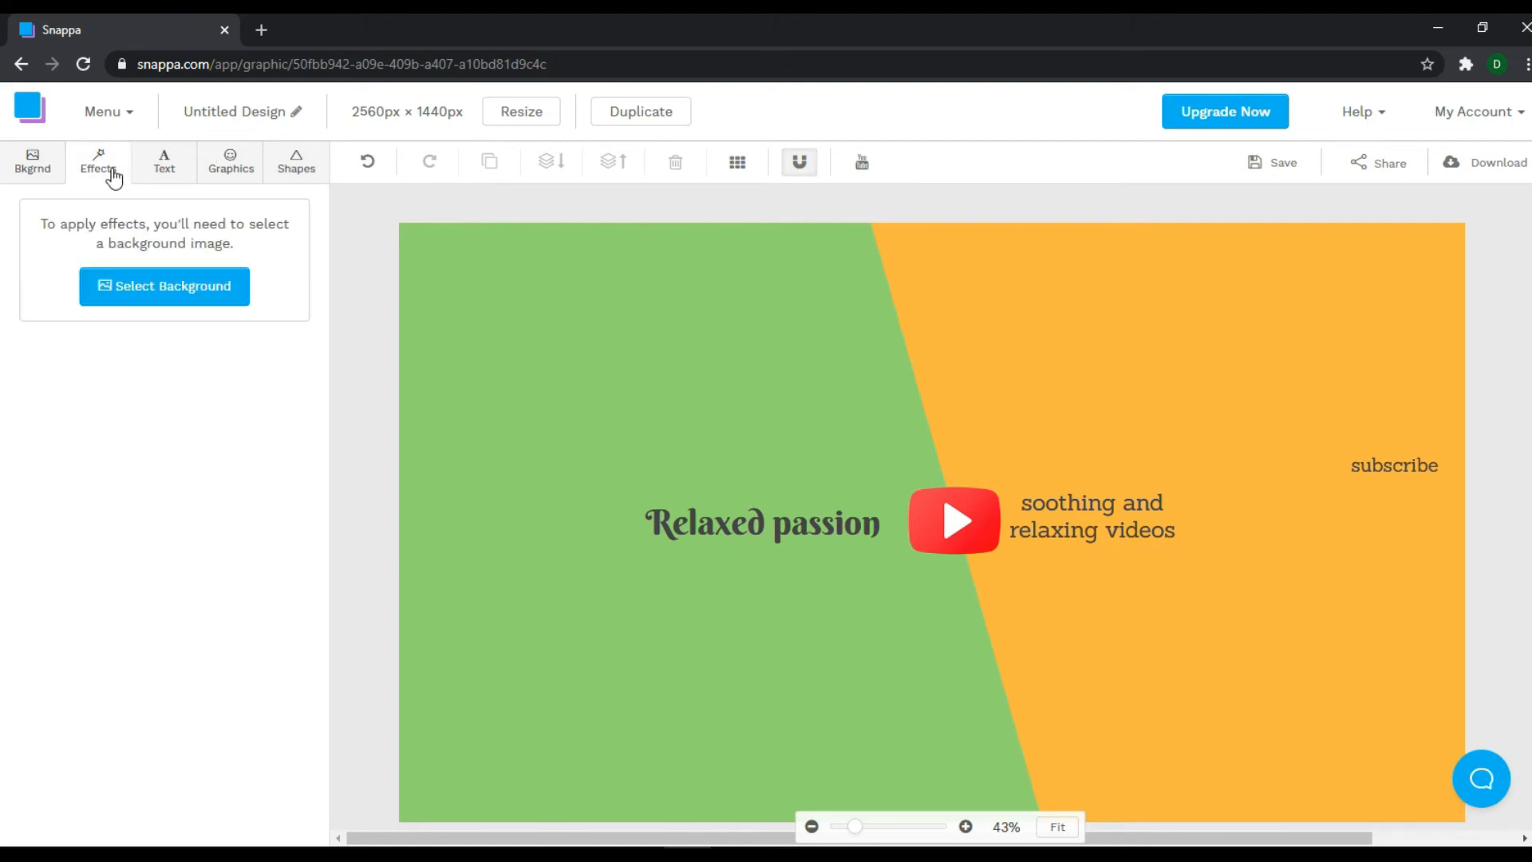
pyautogui.click(34, 162)
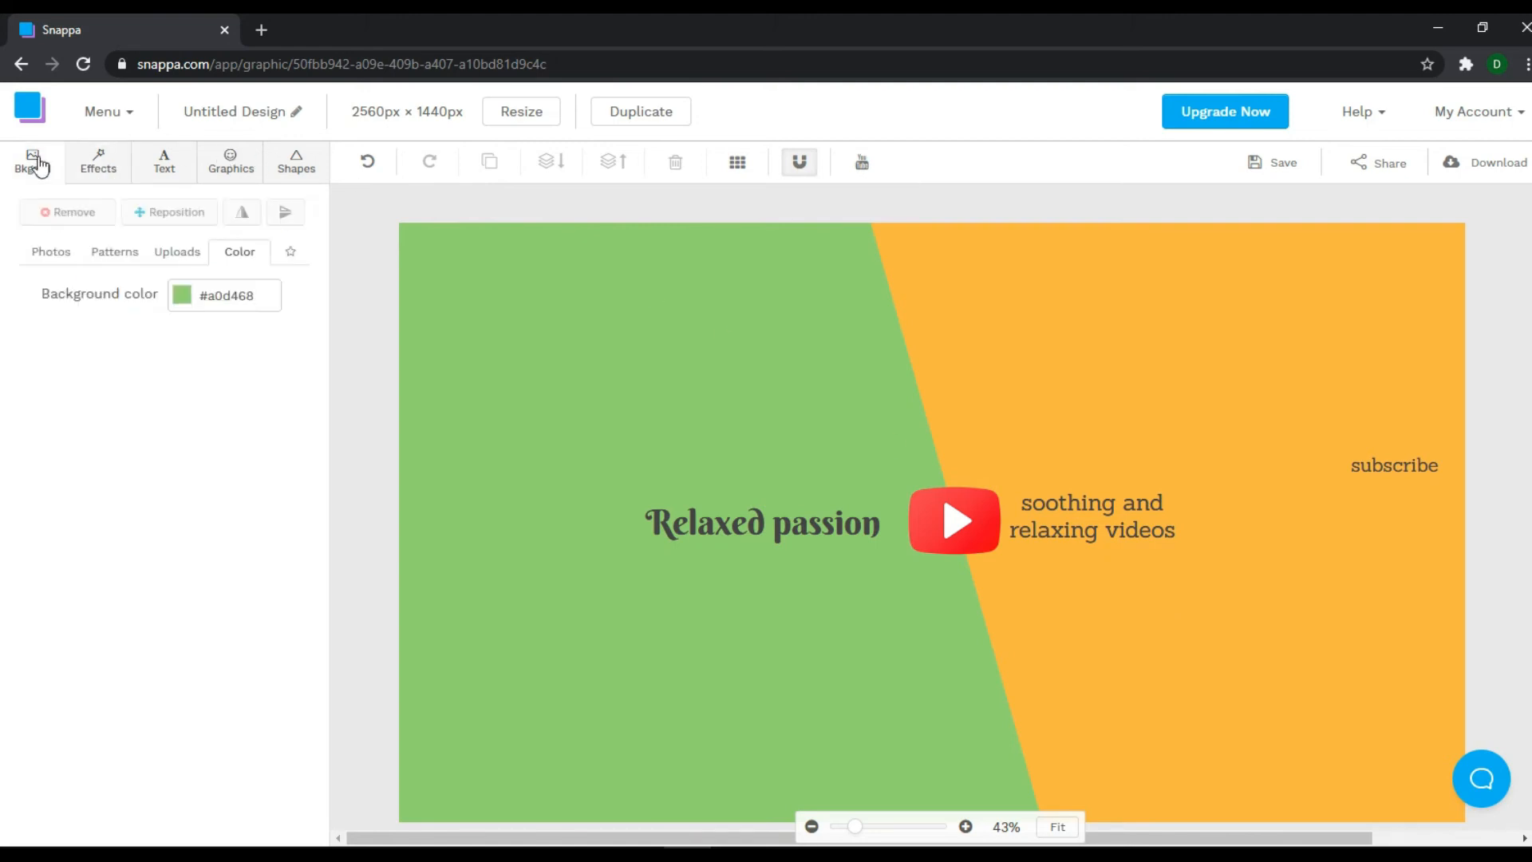
pyautogui.click(67, 254)
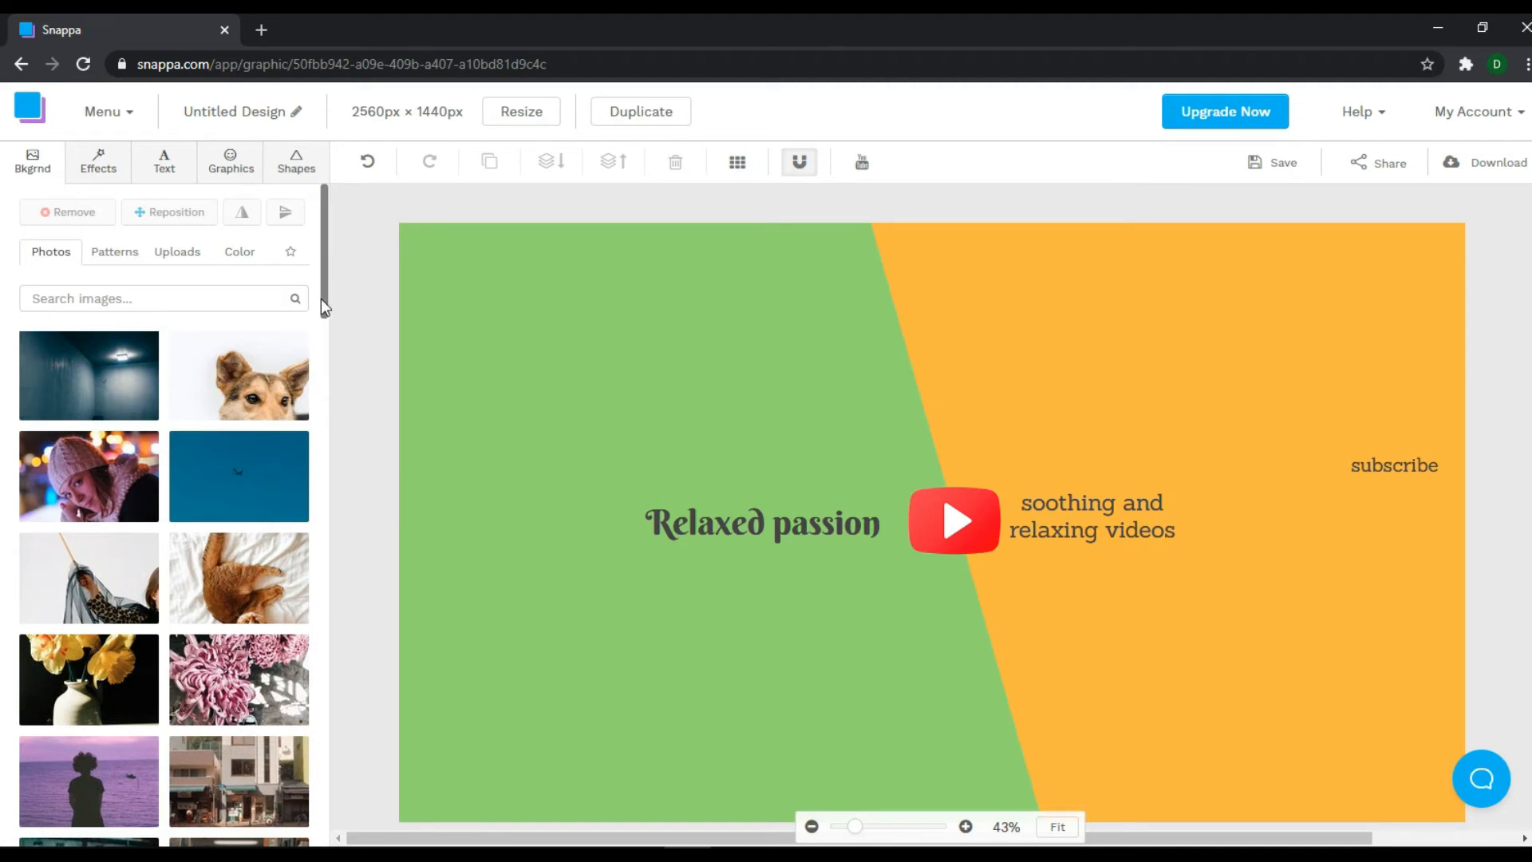
pyautogui.scroll(-3, 320, 298)
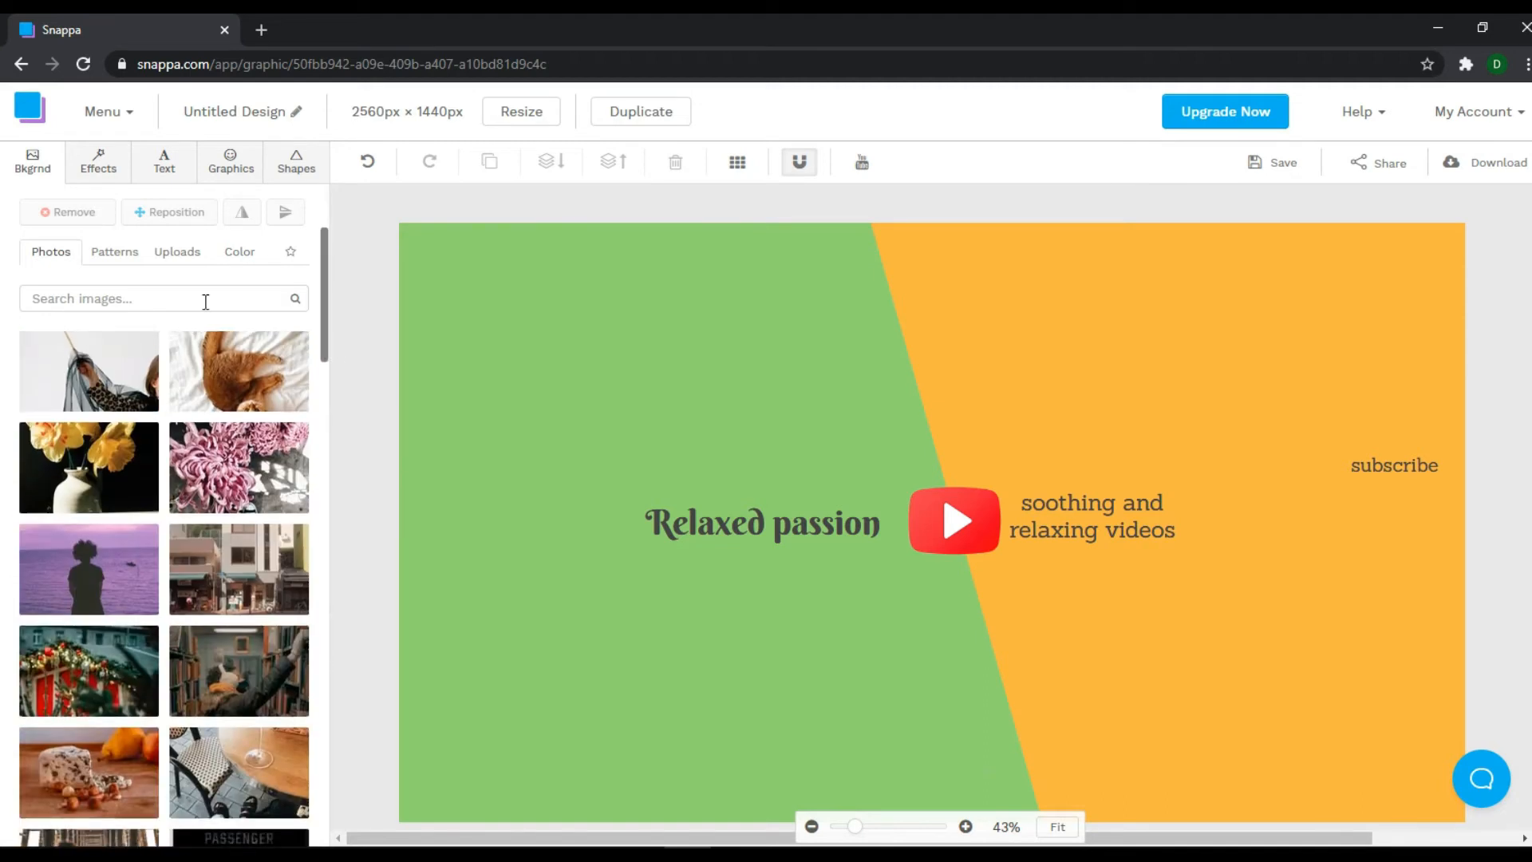
pyautogui.click(180, 258)
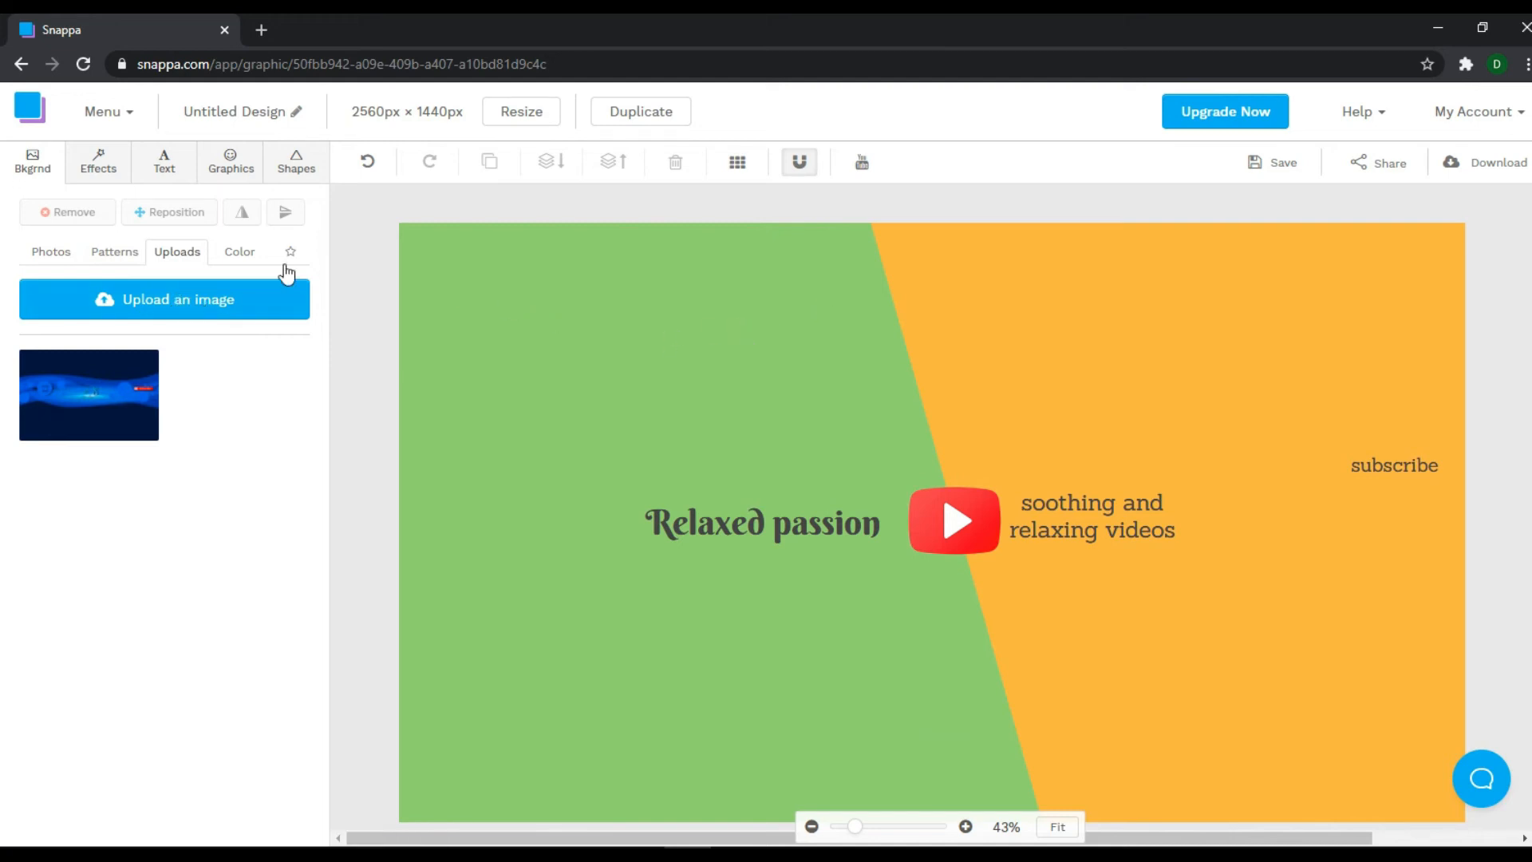
pyautogui.click(239, 256)
pyautogui.click(125, 253)
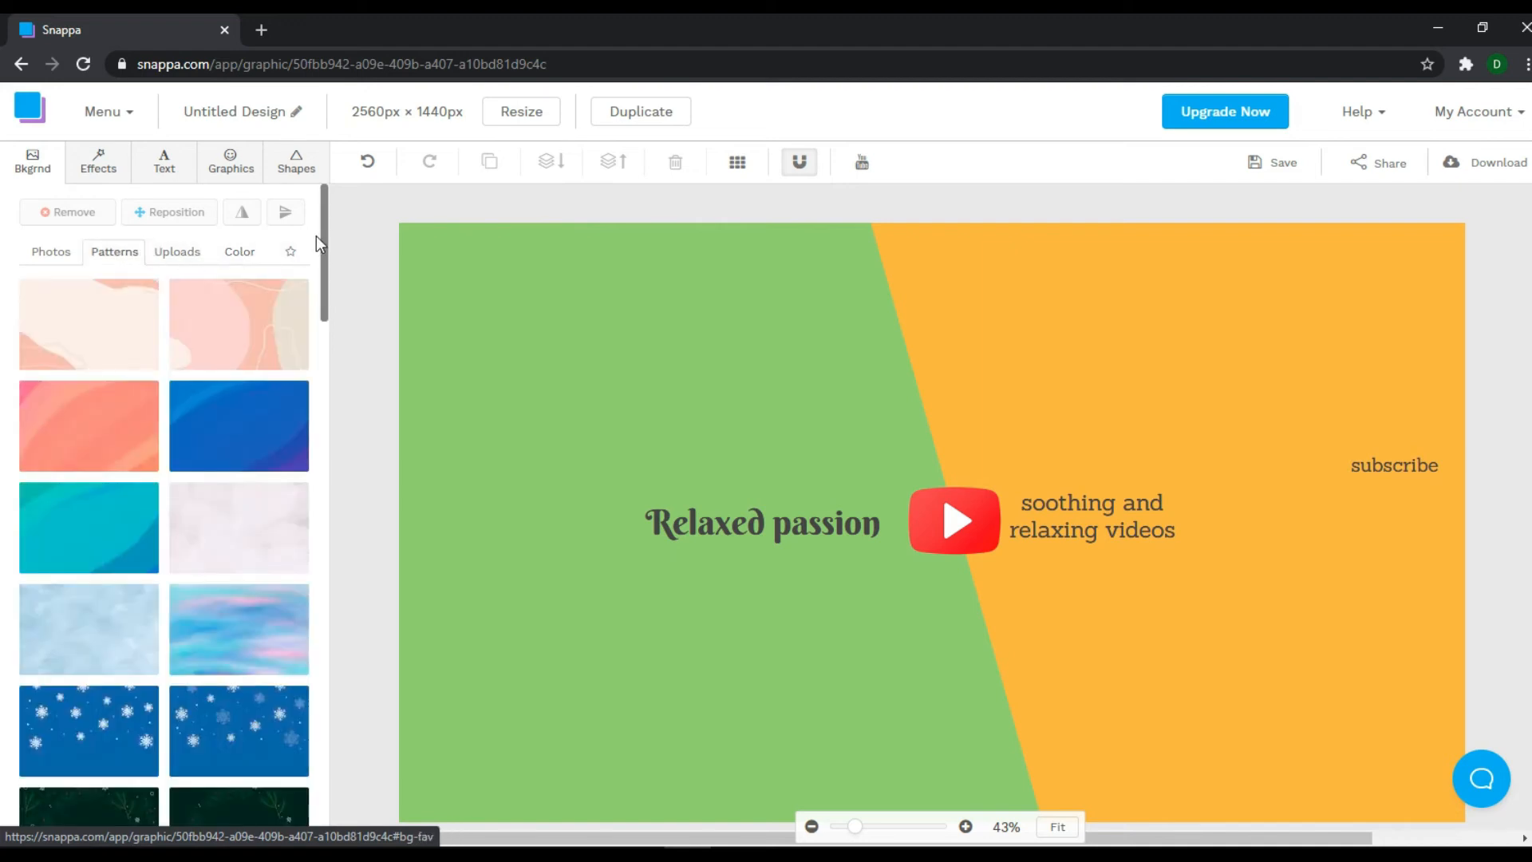
# Save the banner design and download it as a web optimized JPG.
pyautogui.moveTo(323, 232); pyautogui.dragTo(1117, 233)
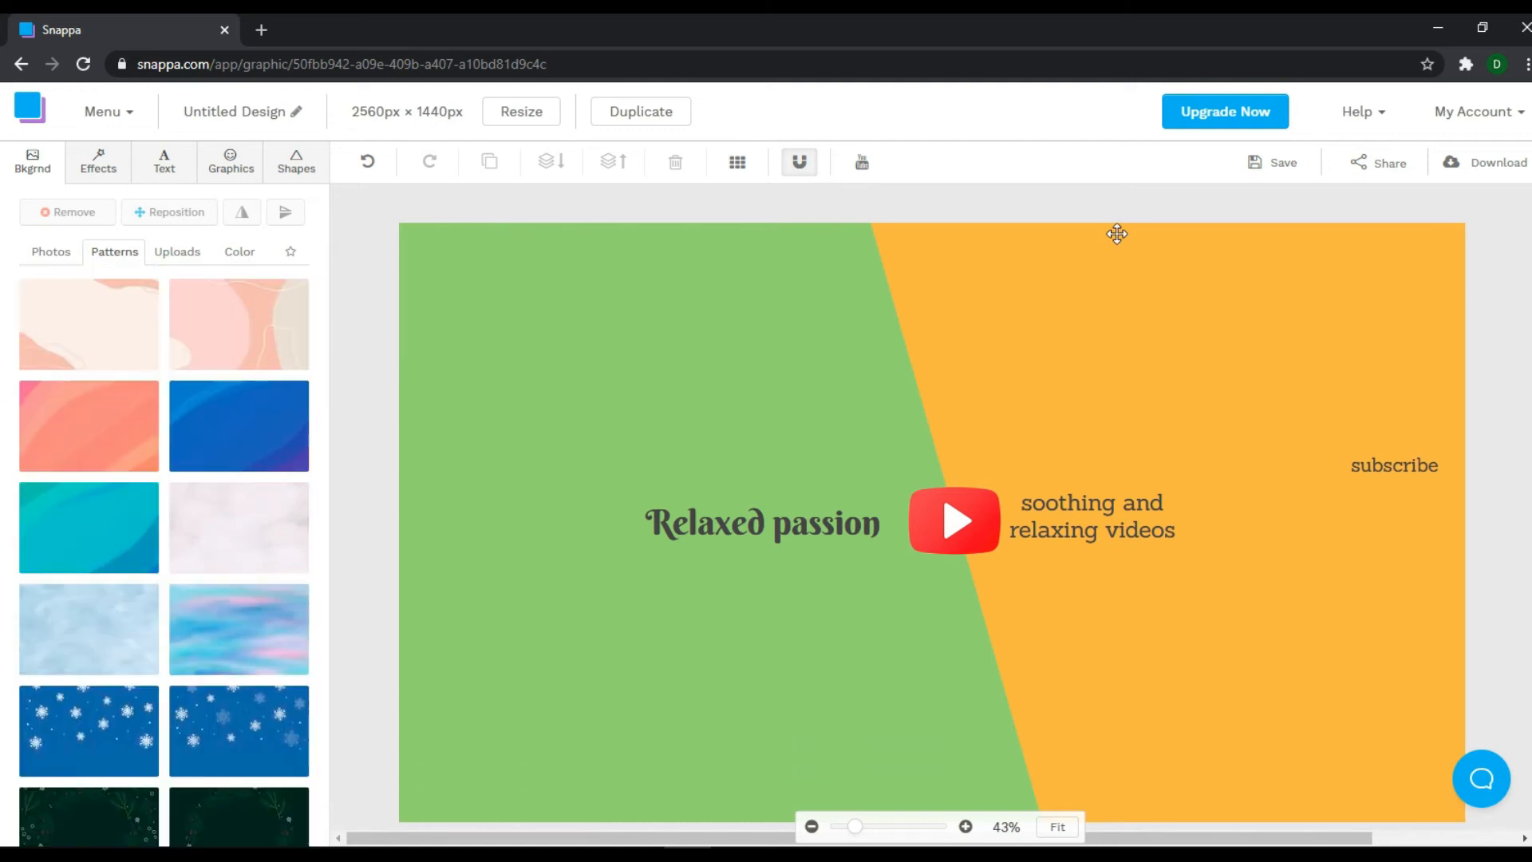
pyautogui.click(1266, 166)
pyautogui.click(1476, 169)
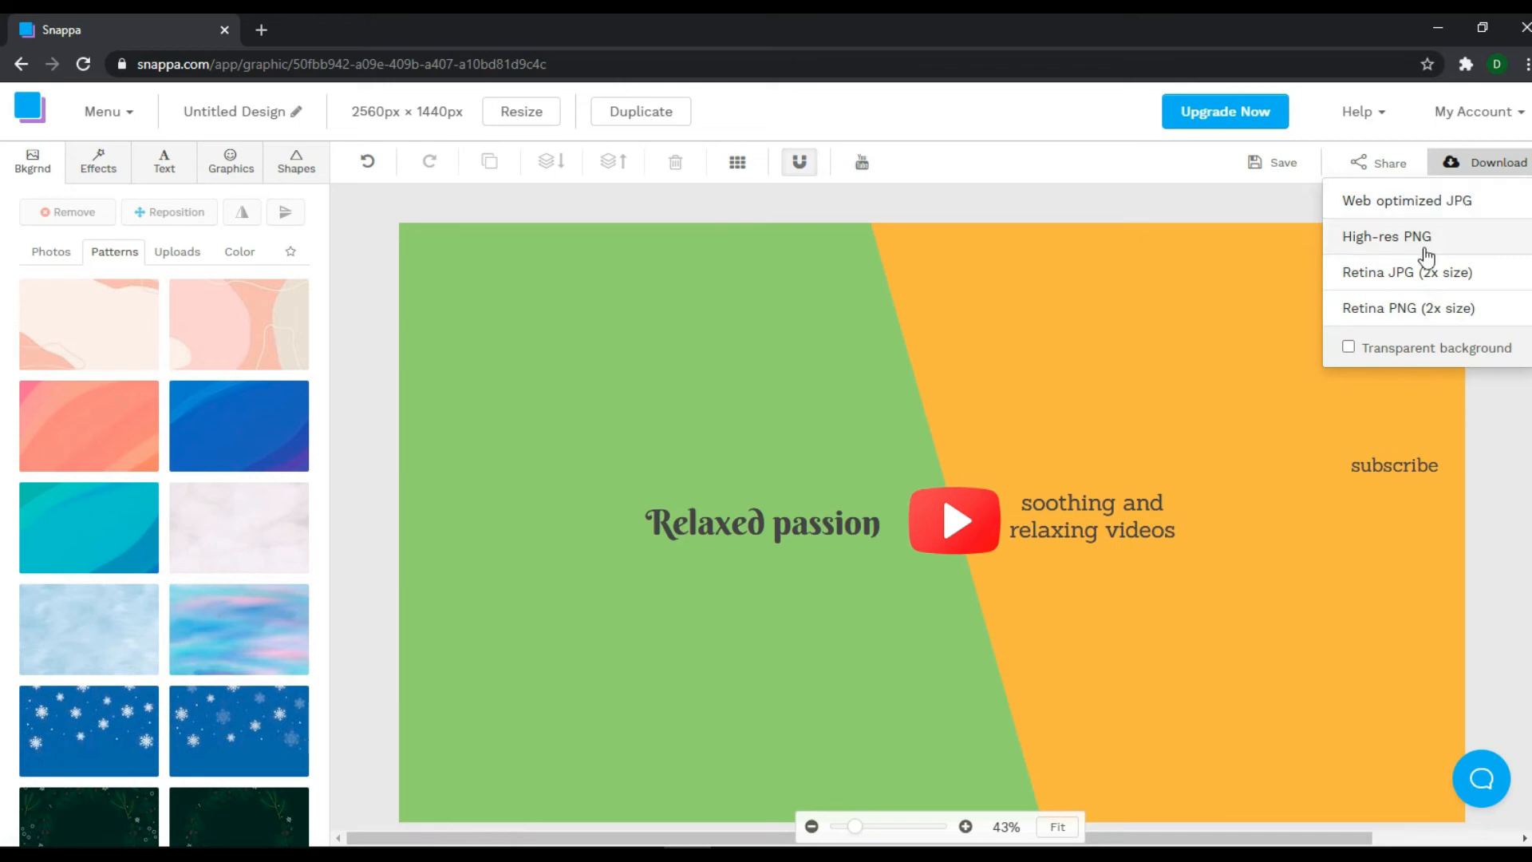
pyautogui.click(1444, 204)
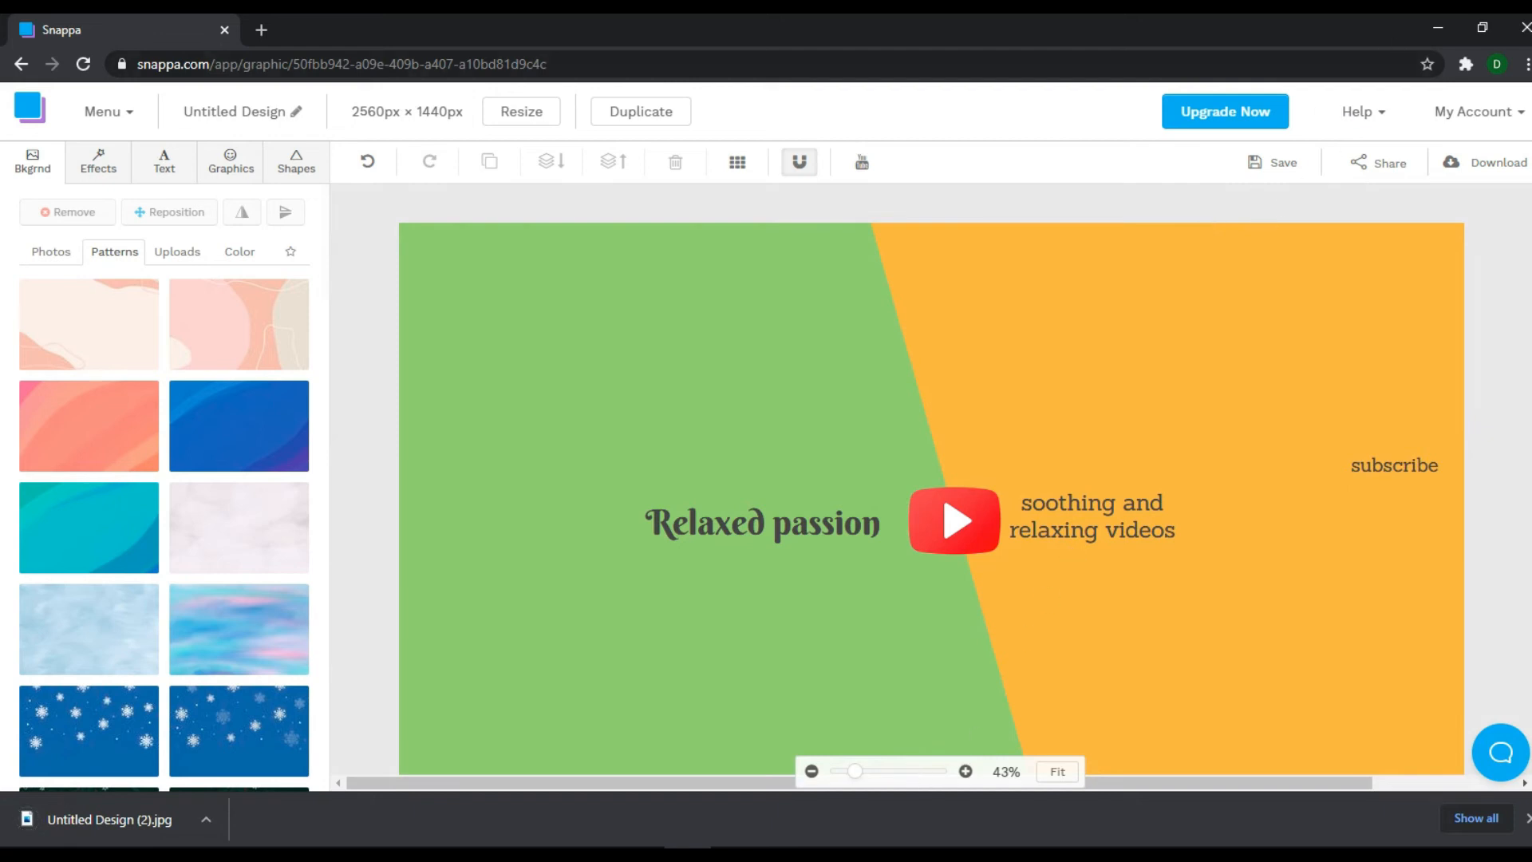
# Open YouTube in a new browser tab and go to the Relaxed passion channel page.
pyautogui.click(262, 30)
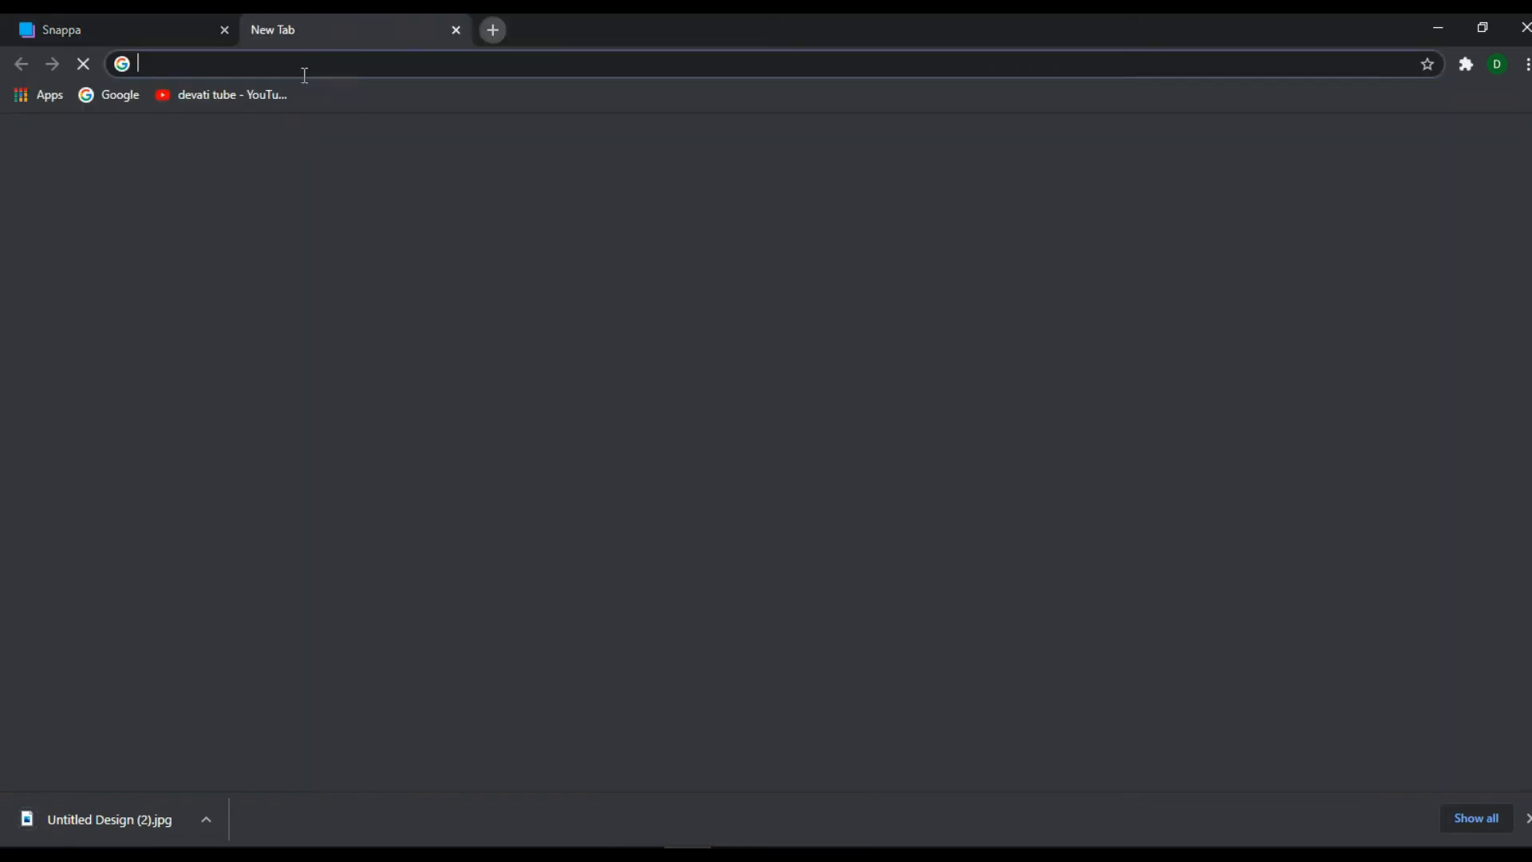
pyautogui.click(622, 533)
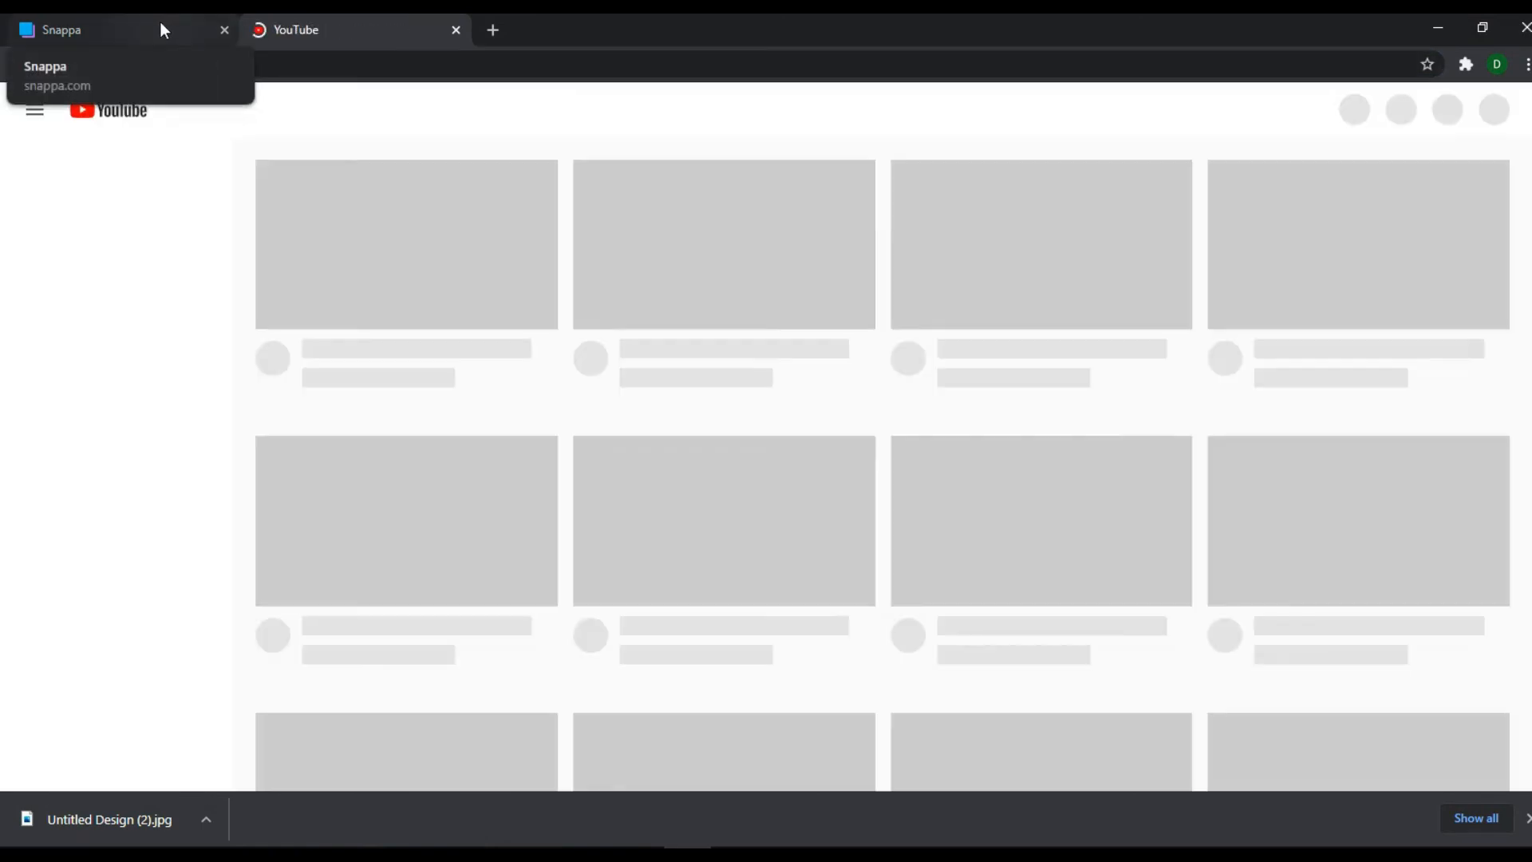
pyautogui.click(161, 29)
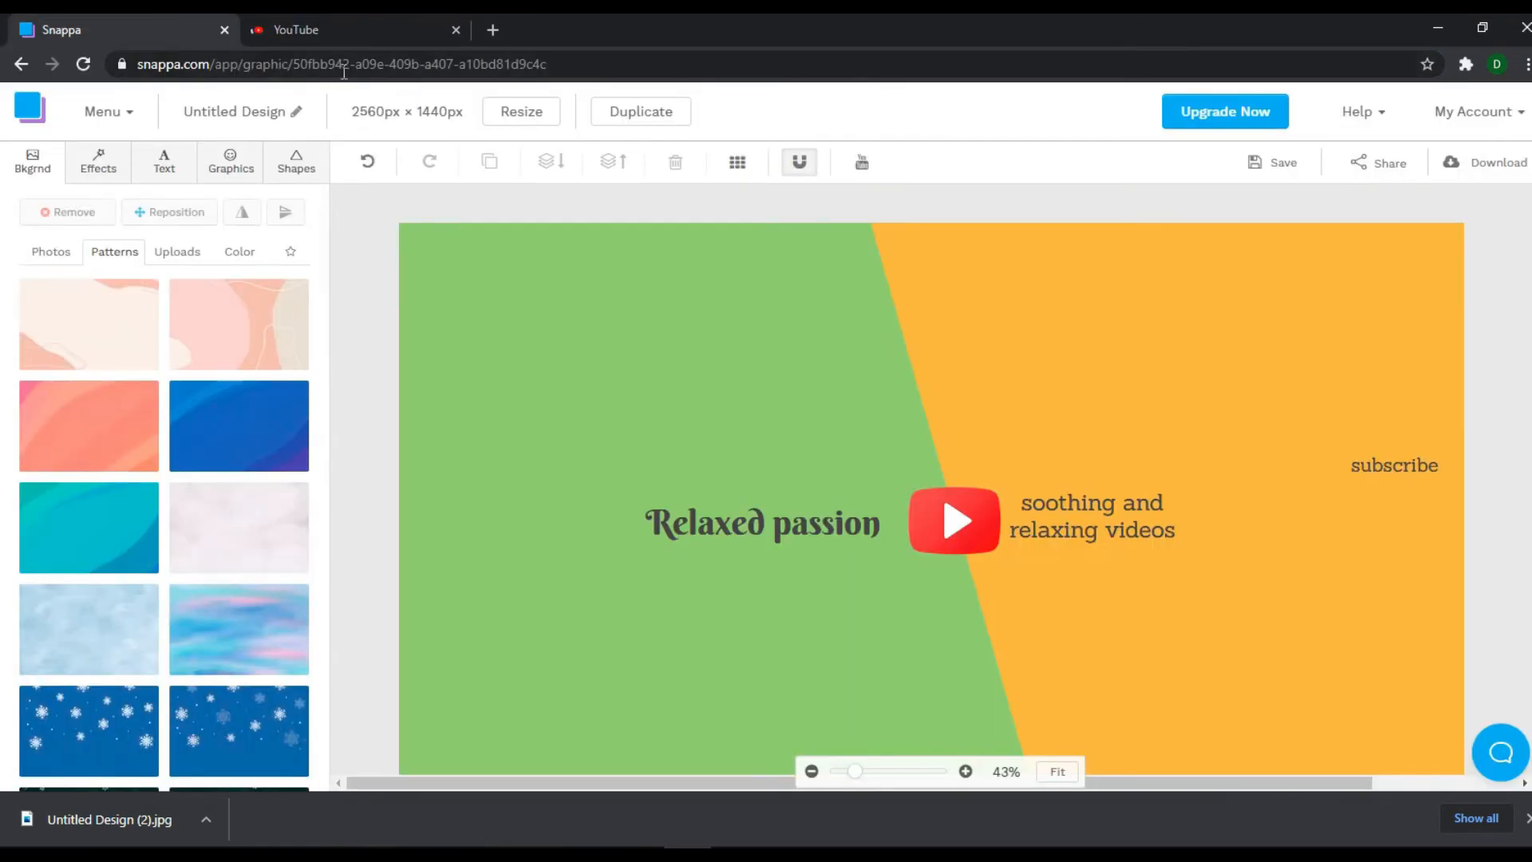
pyautogui.click(331, 23)
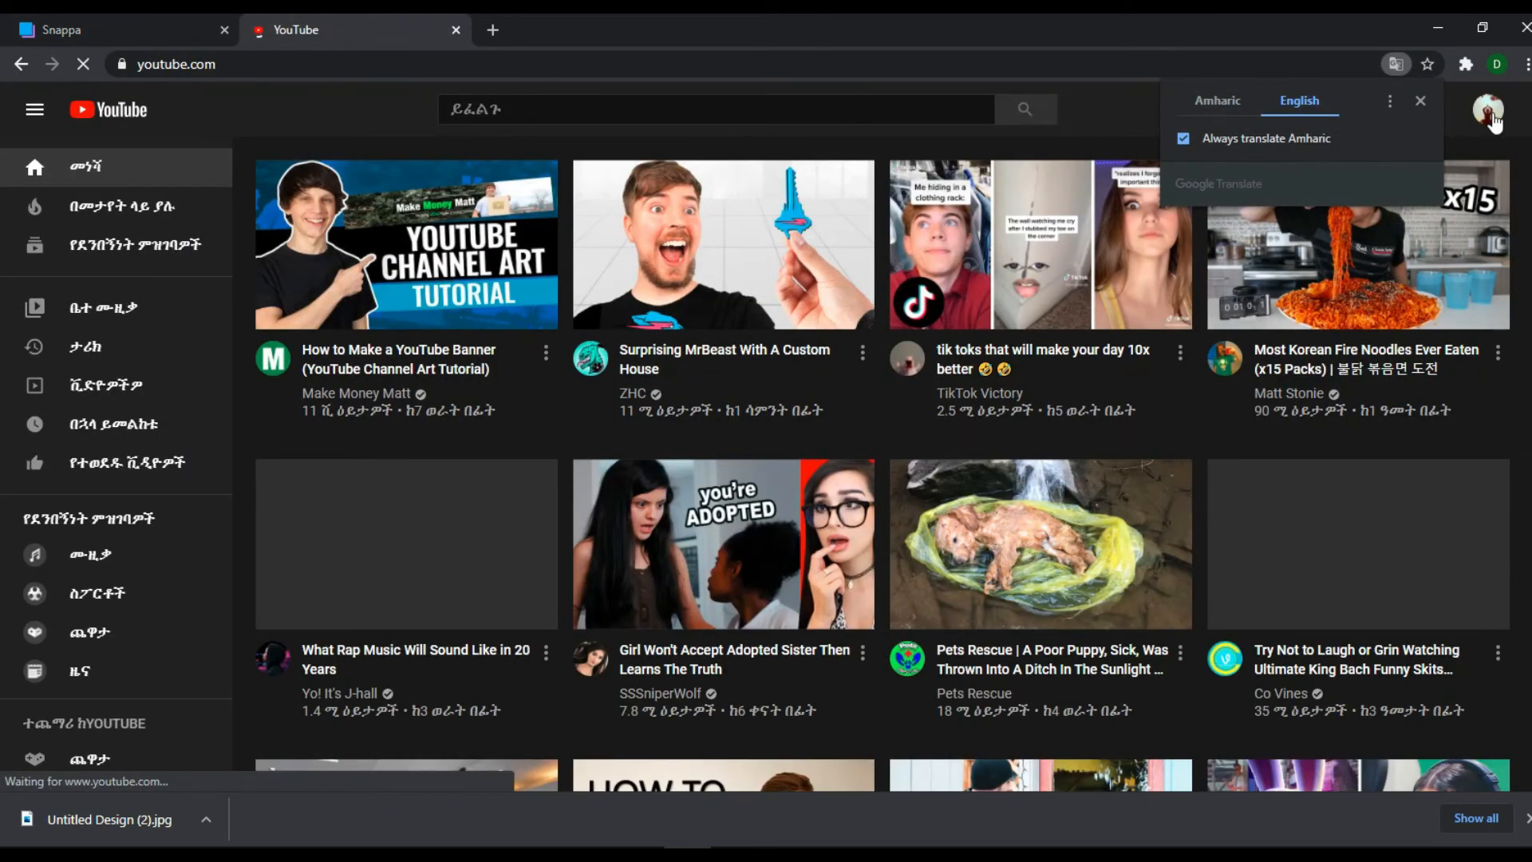
pyautogui.click(1491, 115)
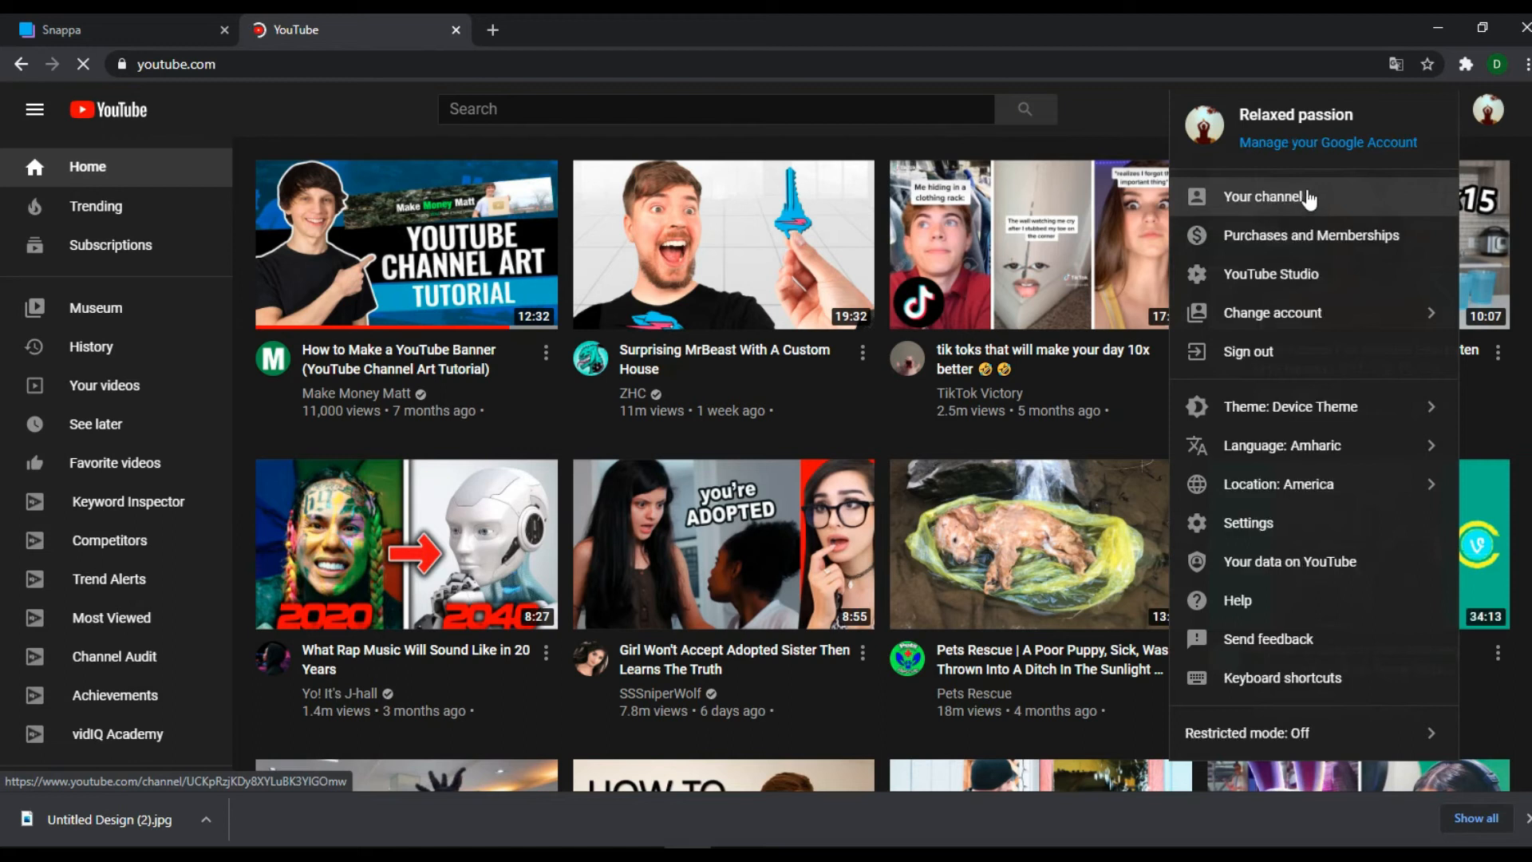
pyautogui.click(1302, 203)
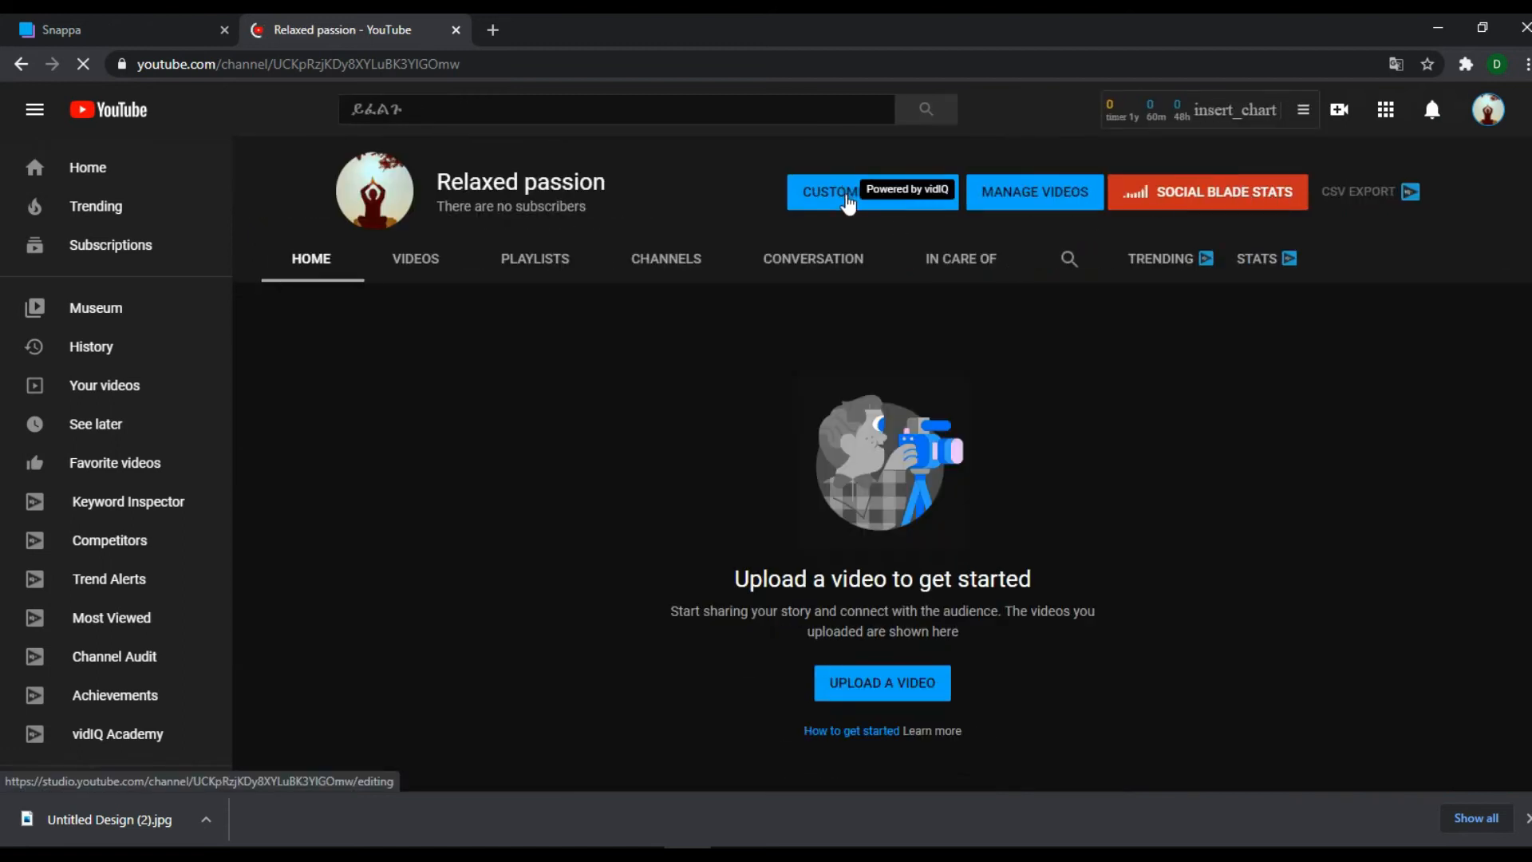
# Open the channel customization in YouTube Studio and go to the banner image section of the branding settings.
pyautogui.click(847, 201)
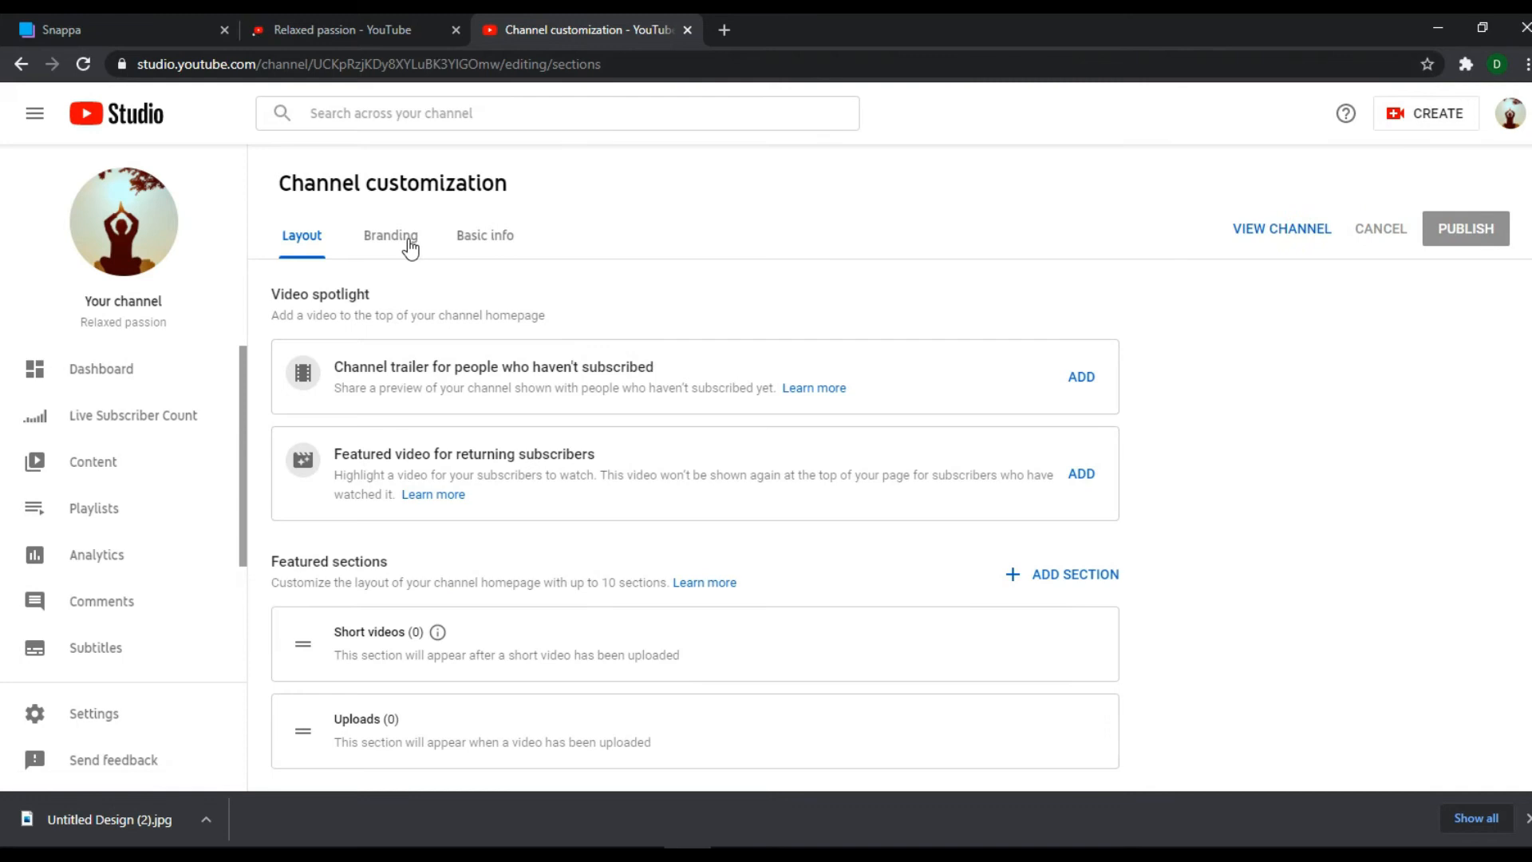
pyautogui.click(409, 241)
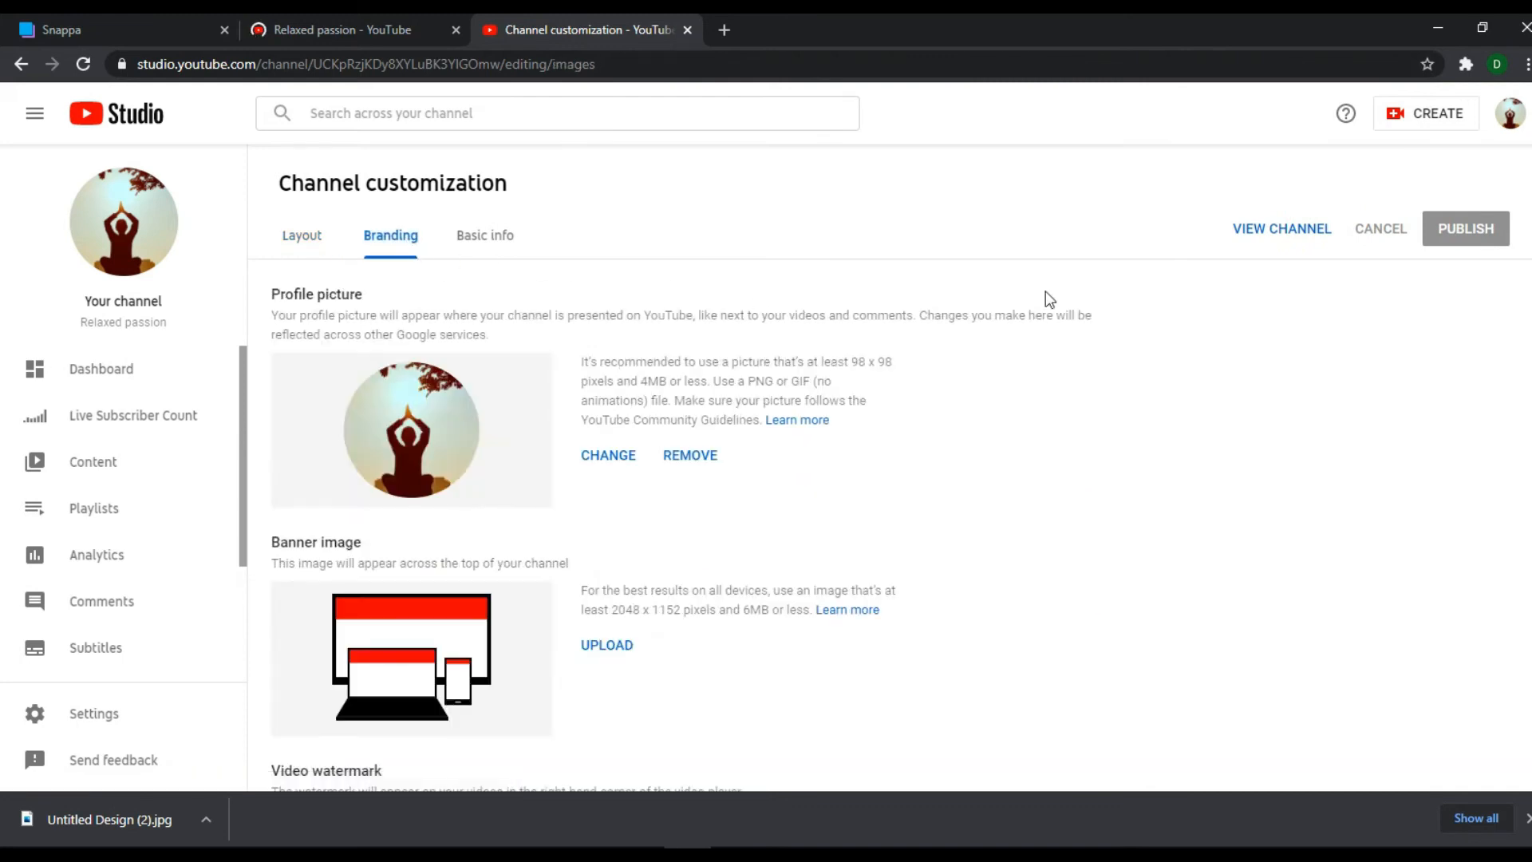
pyautogui.scroll(-2, 316, 483)
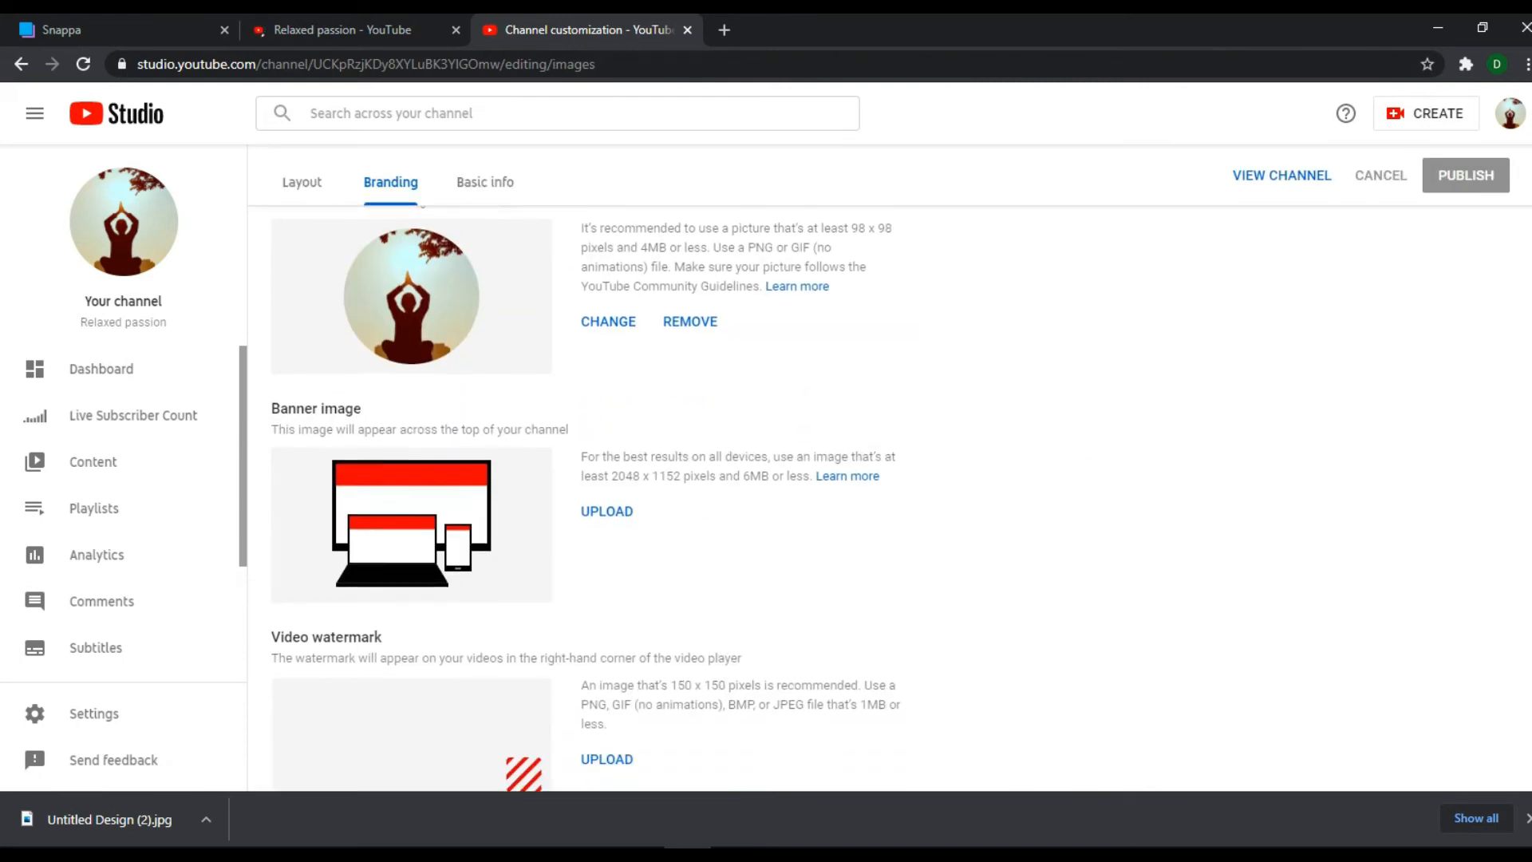
# Upload the downloaded design as the channel's banner image, accept its default crop and publish the change.
pyautogui.click(605, 512)
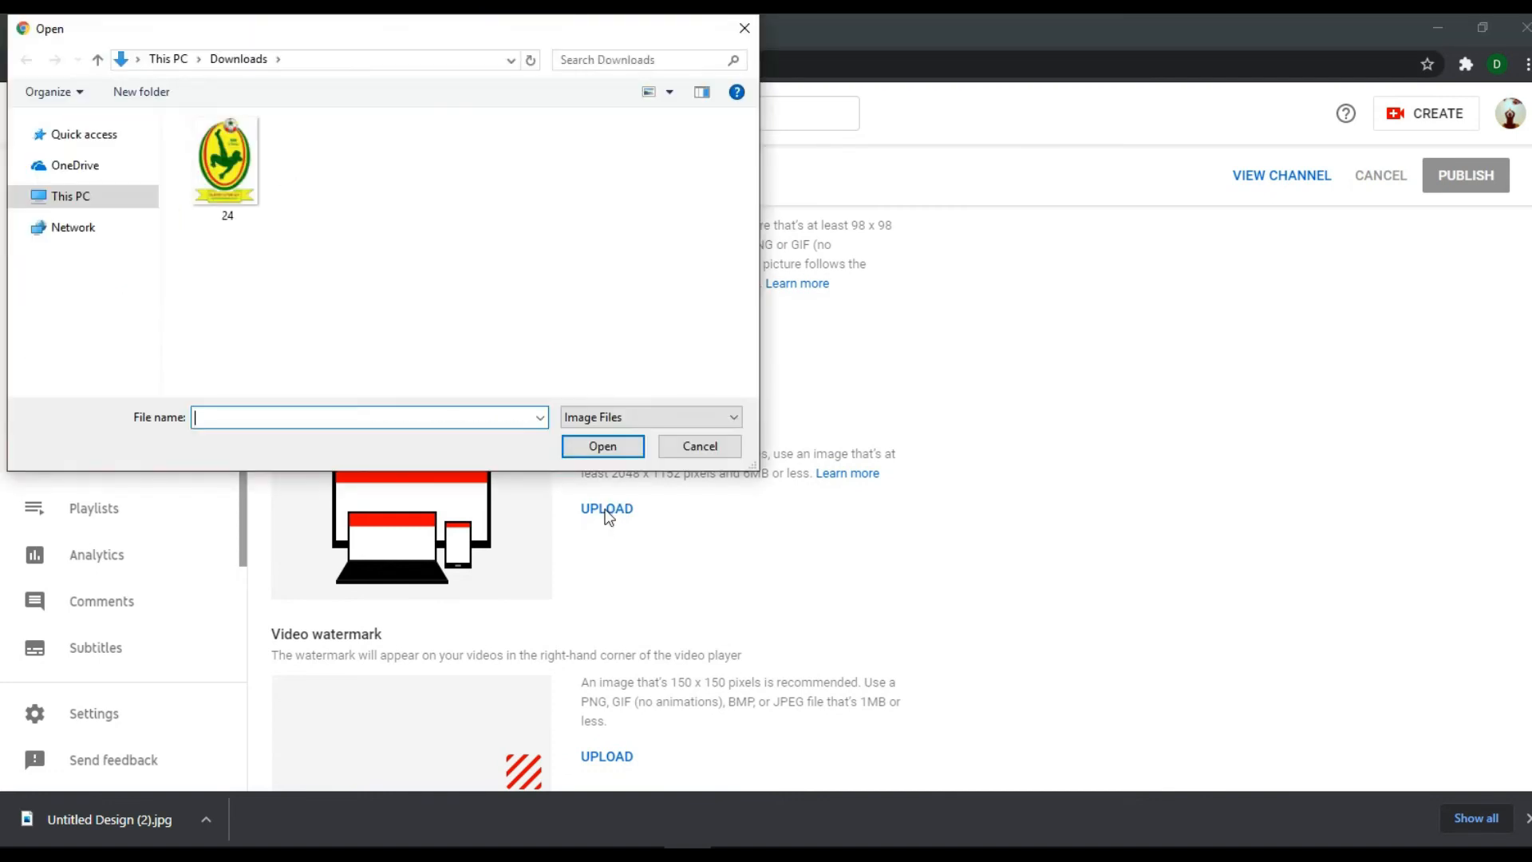
pyautogui.click(263, 351)
pyautogui.click(600, 447)
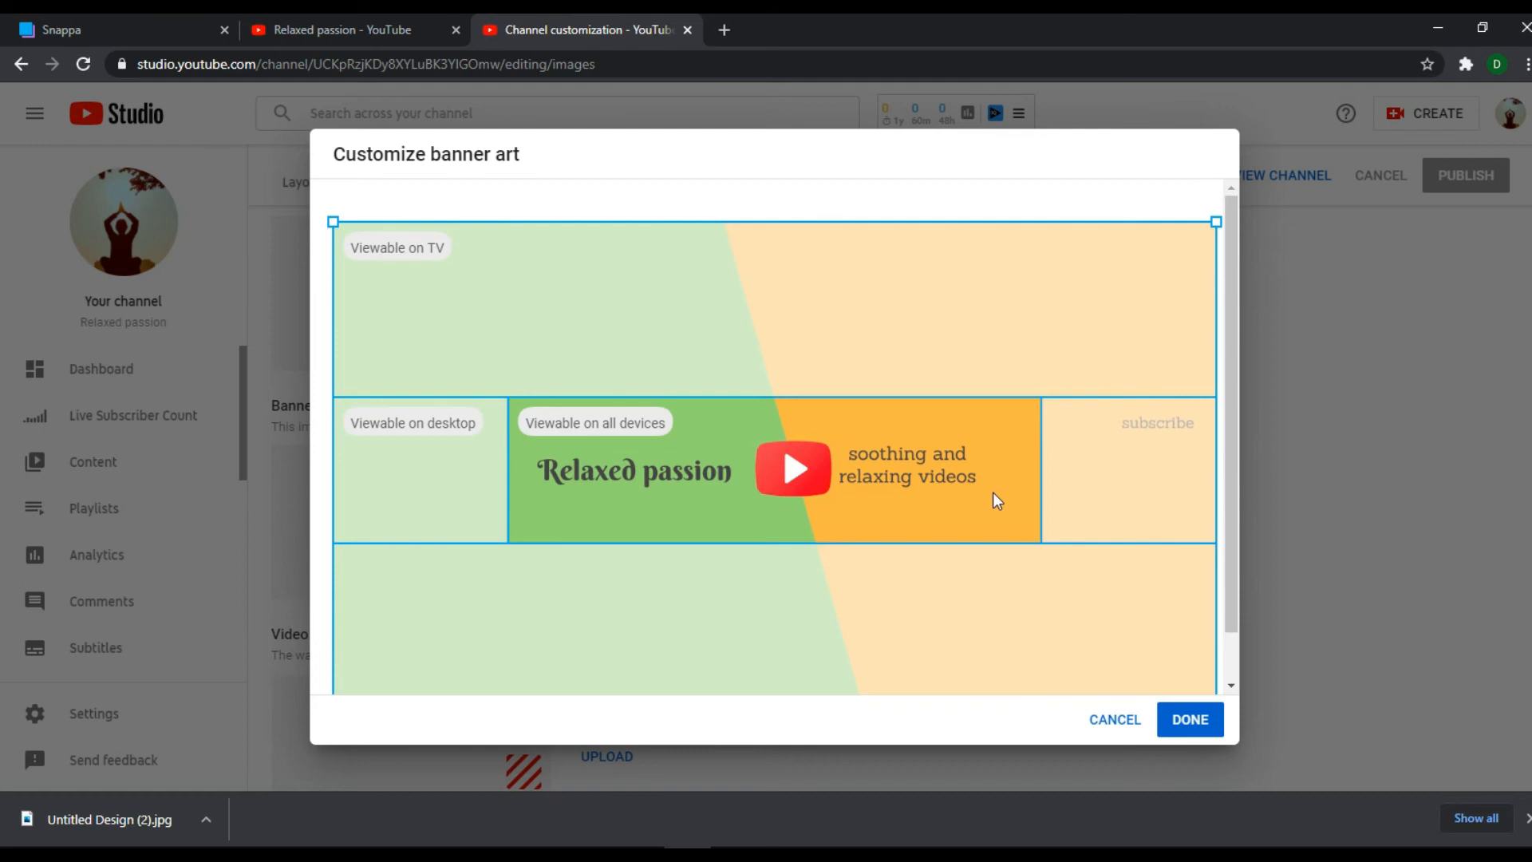
pyautogui.click(1178, 723)
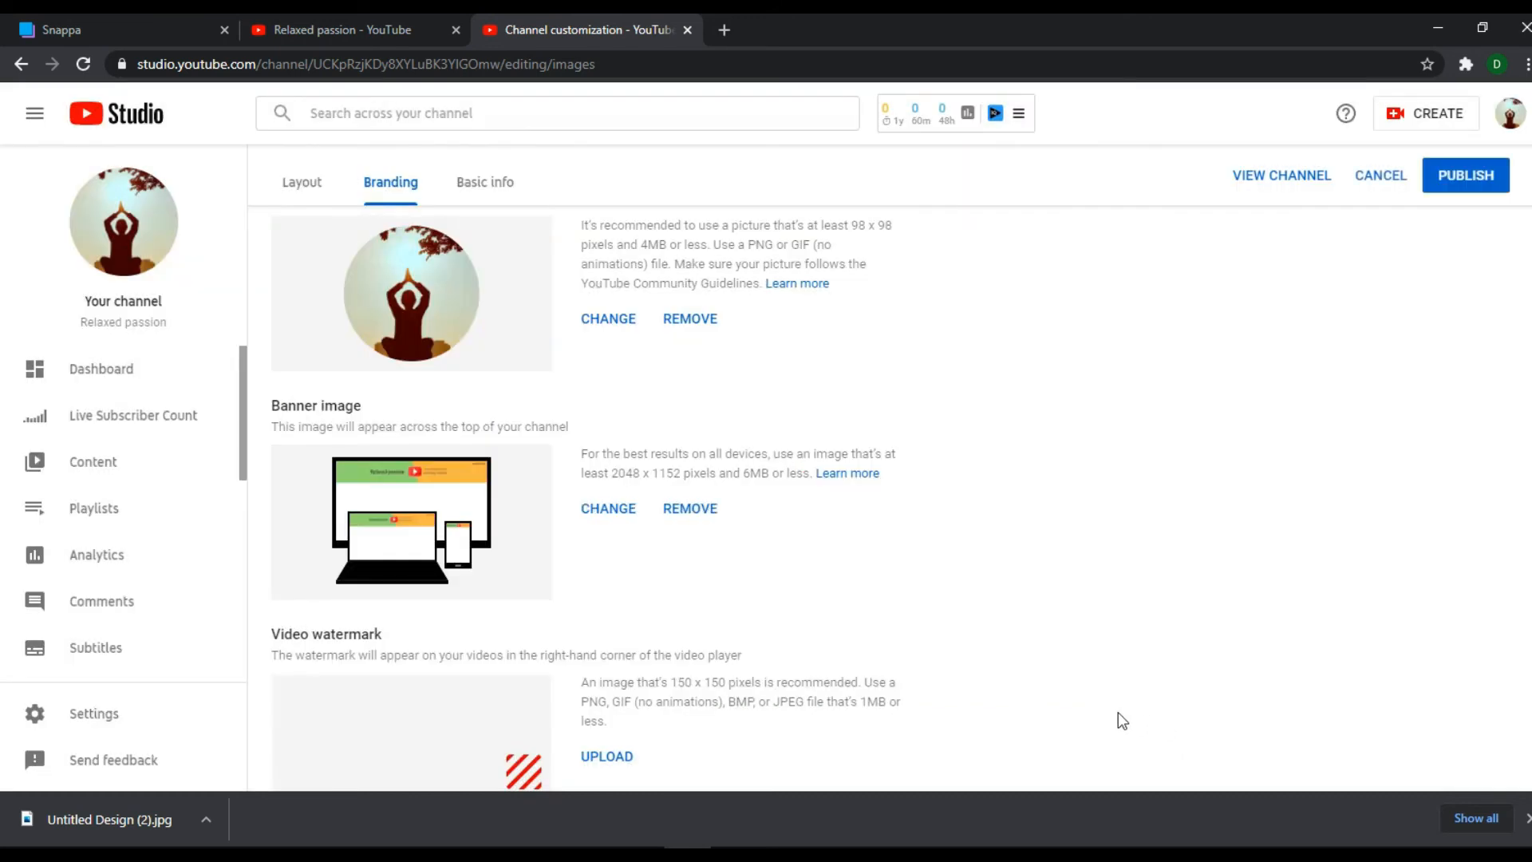
pyautogui.click(1460, 189)
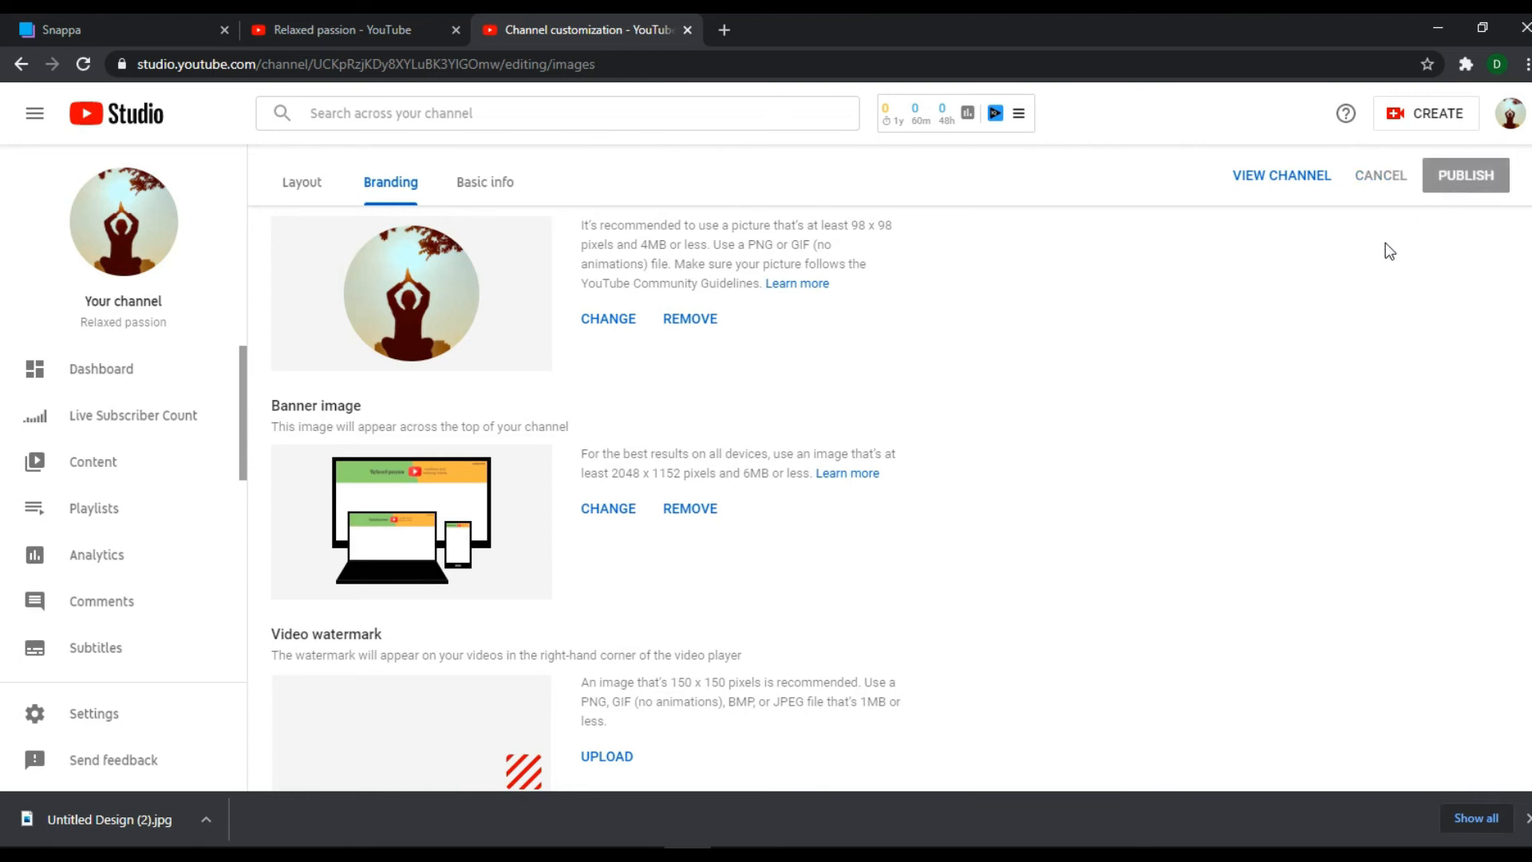
# Open the public channel page from YouTube Studio and close the channel customization tab.
pyautogui.click(131, 233)
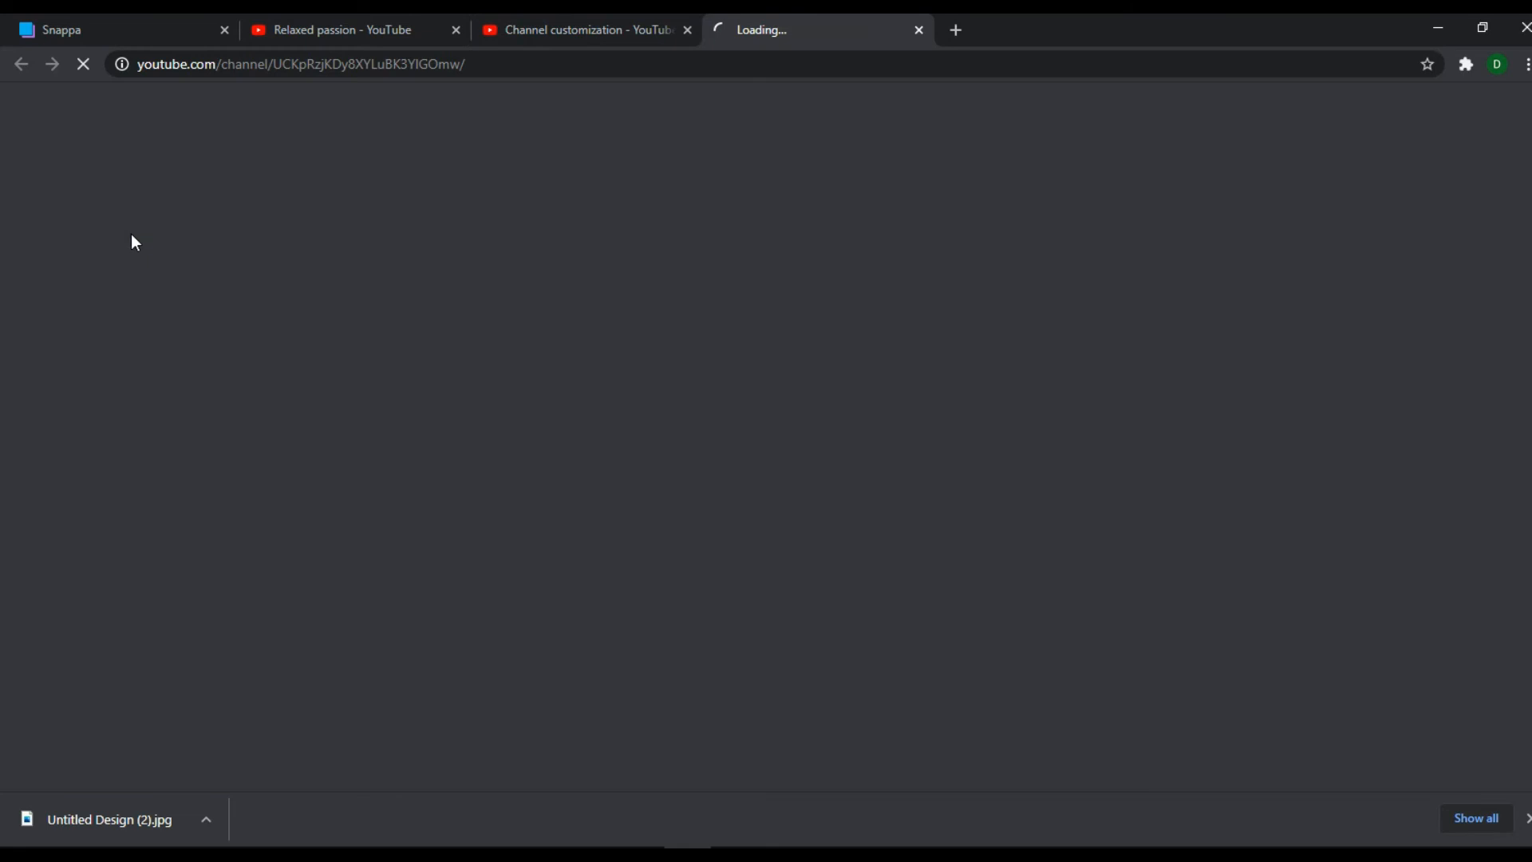
pyautogui.click(525, 28)
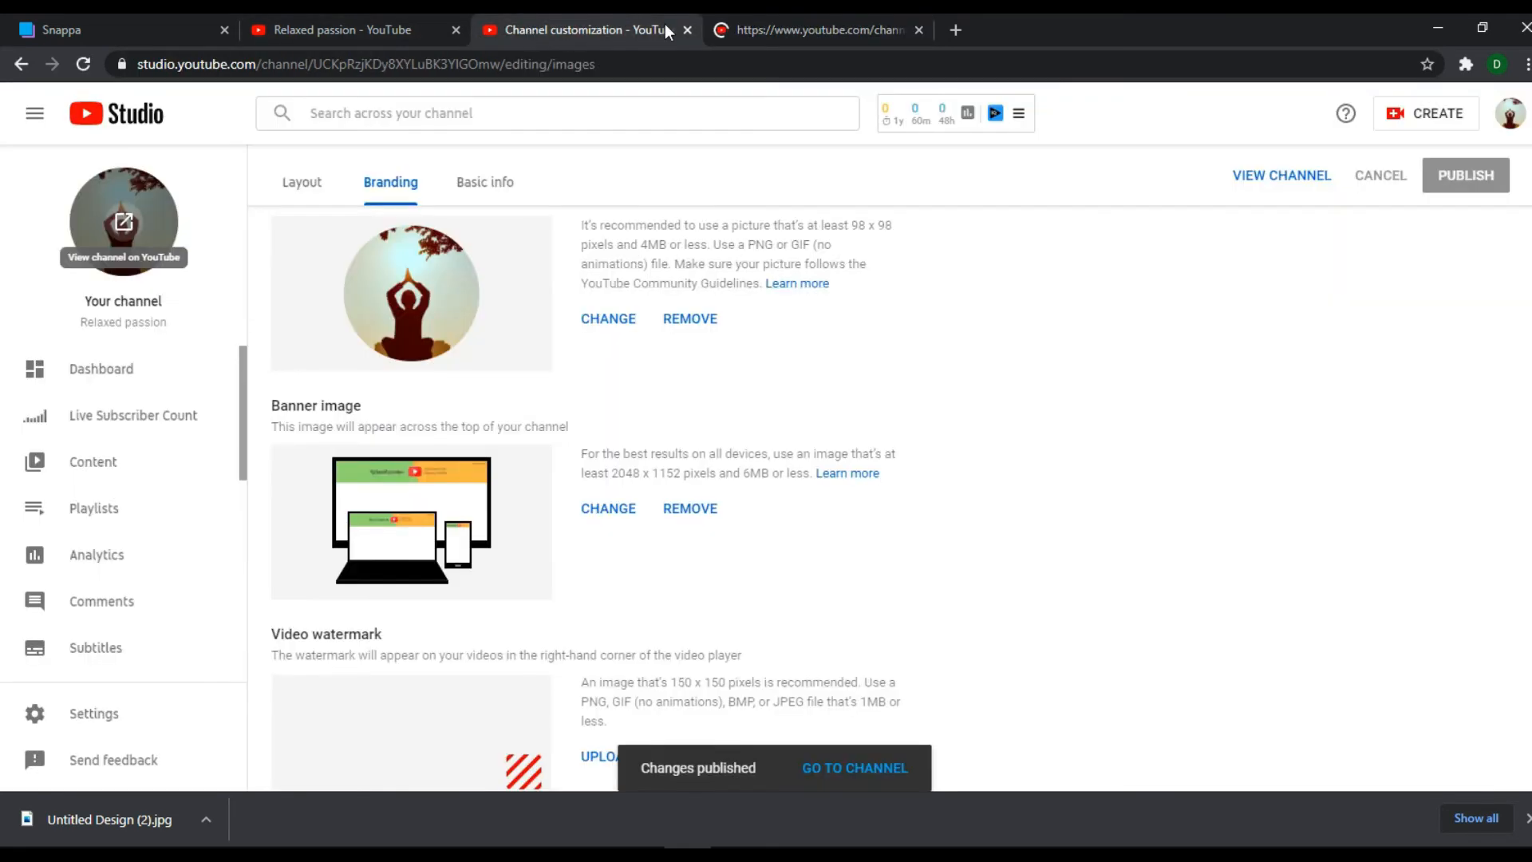
pyautogui.click(687, 30)
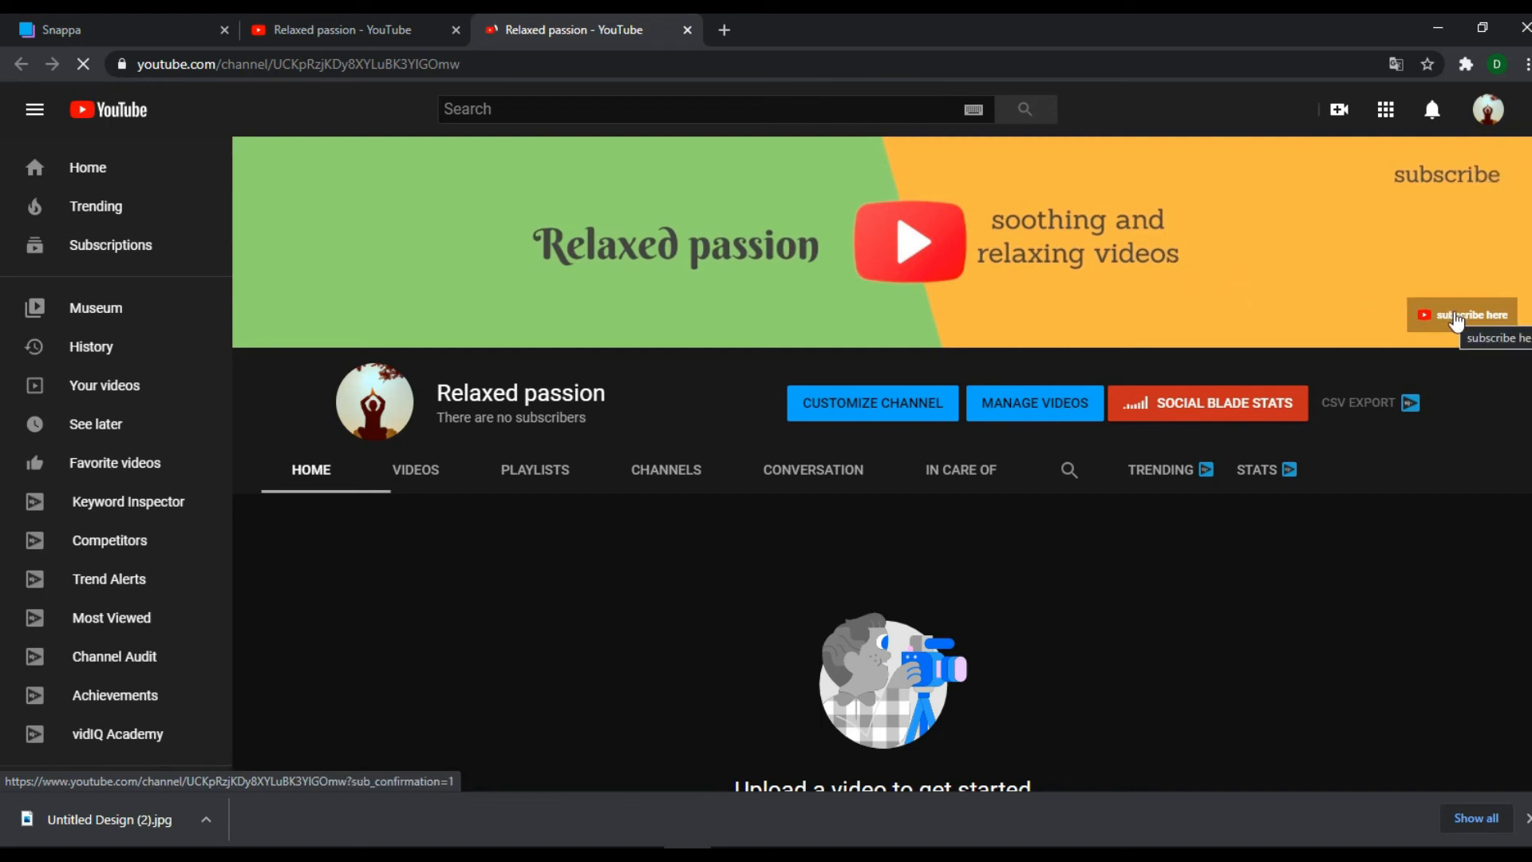
# Test the "subscribe here" link on the banner, and select the channel address ending in ?sub_confirmation=1.
pyautogui.click(1457, 318)
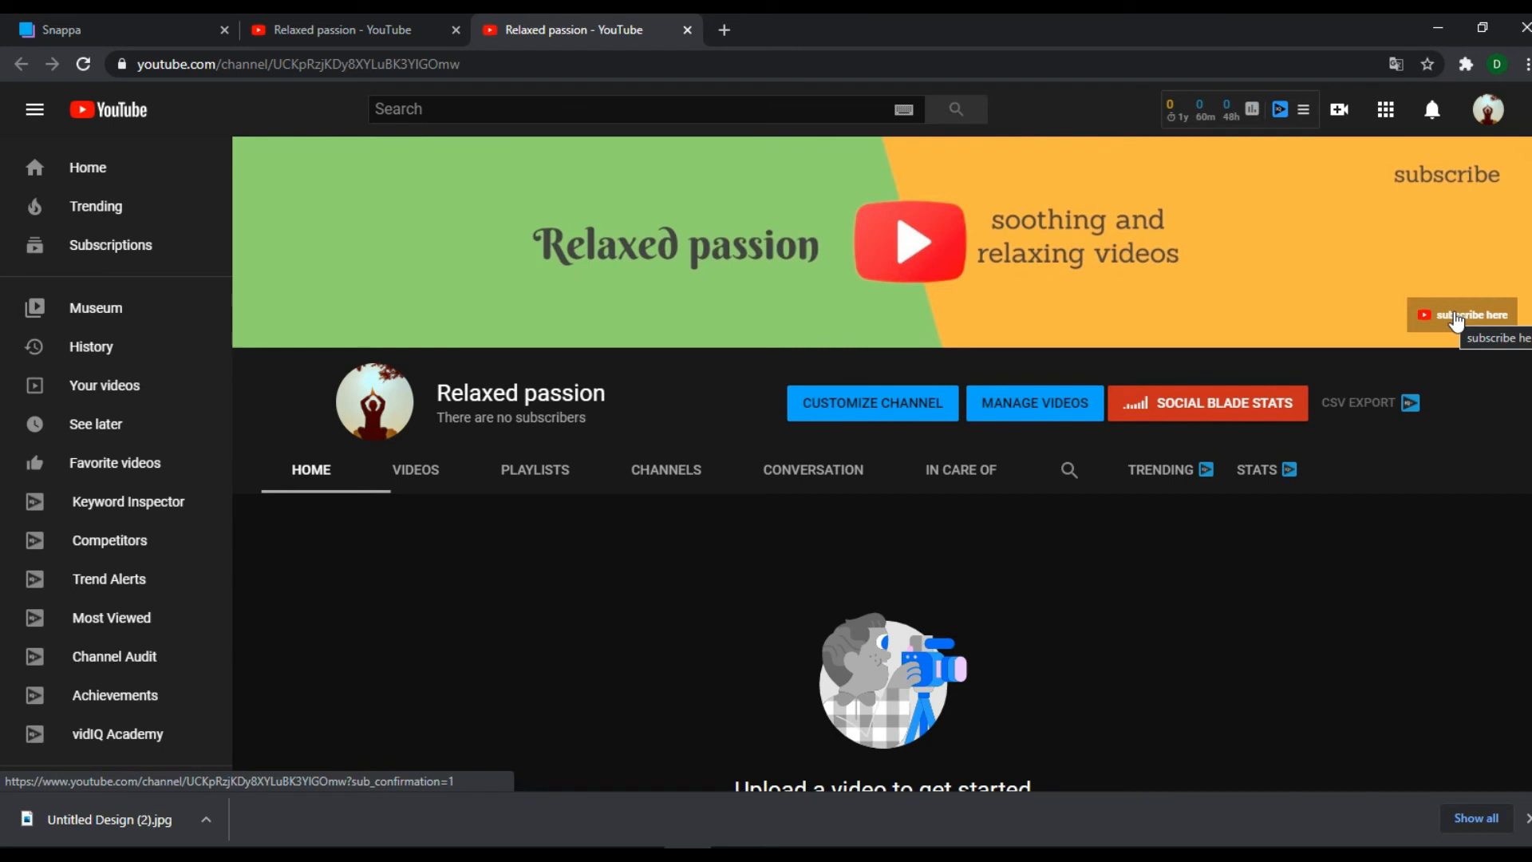
pyautogui.click(1457, 318)
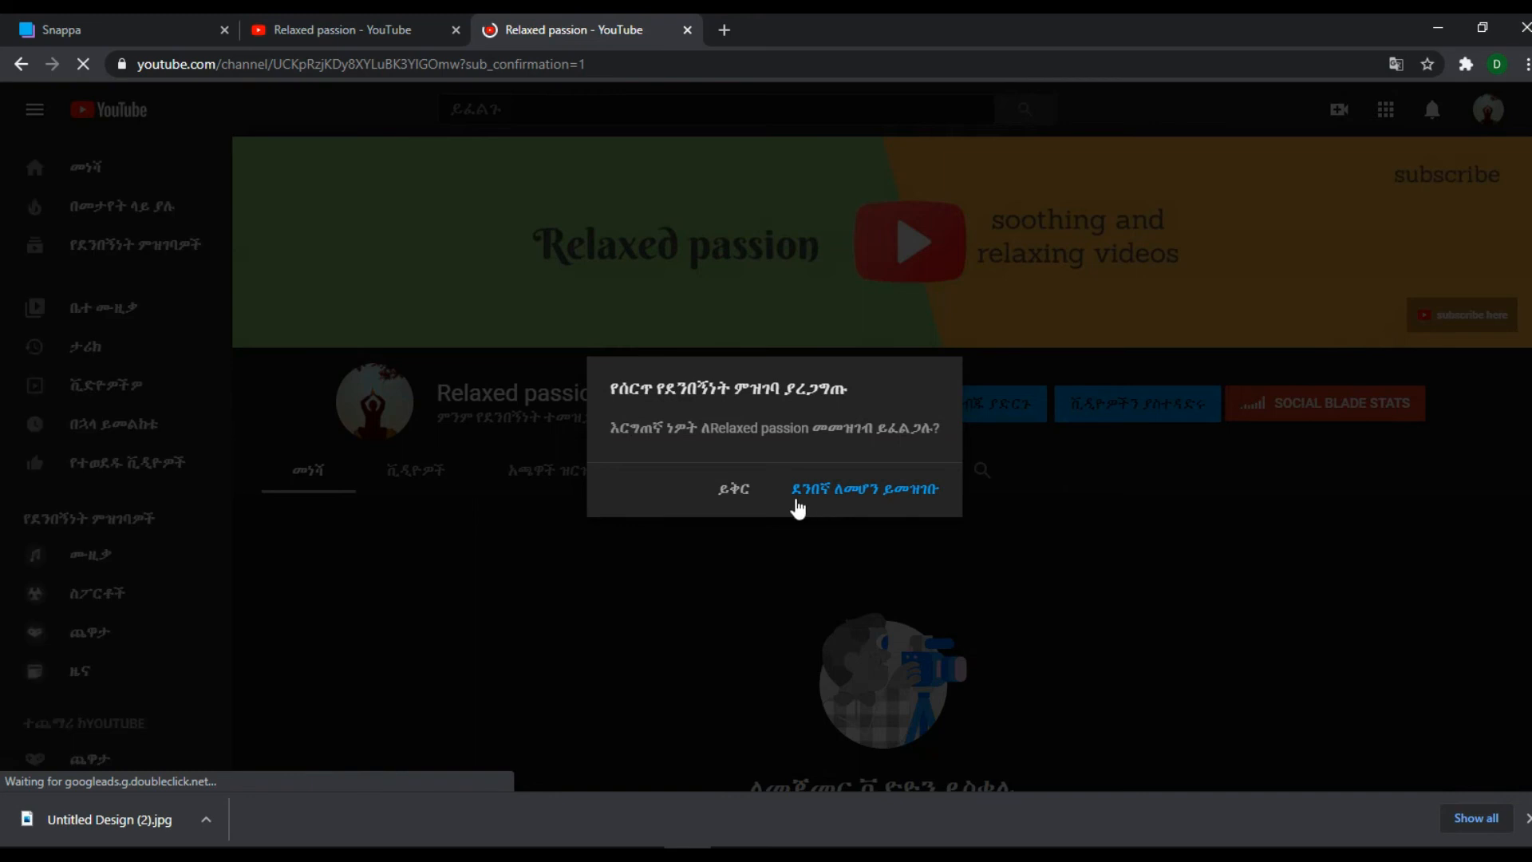
pyautogui.click(1031, 544)
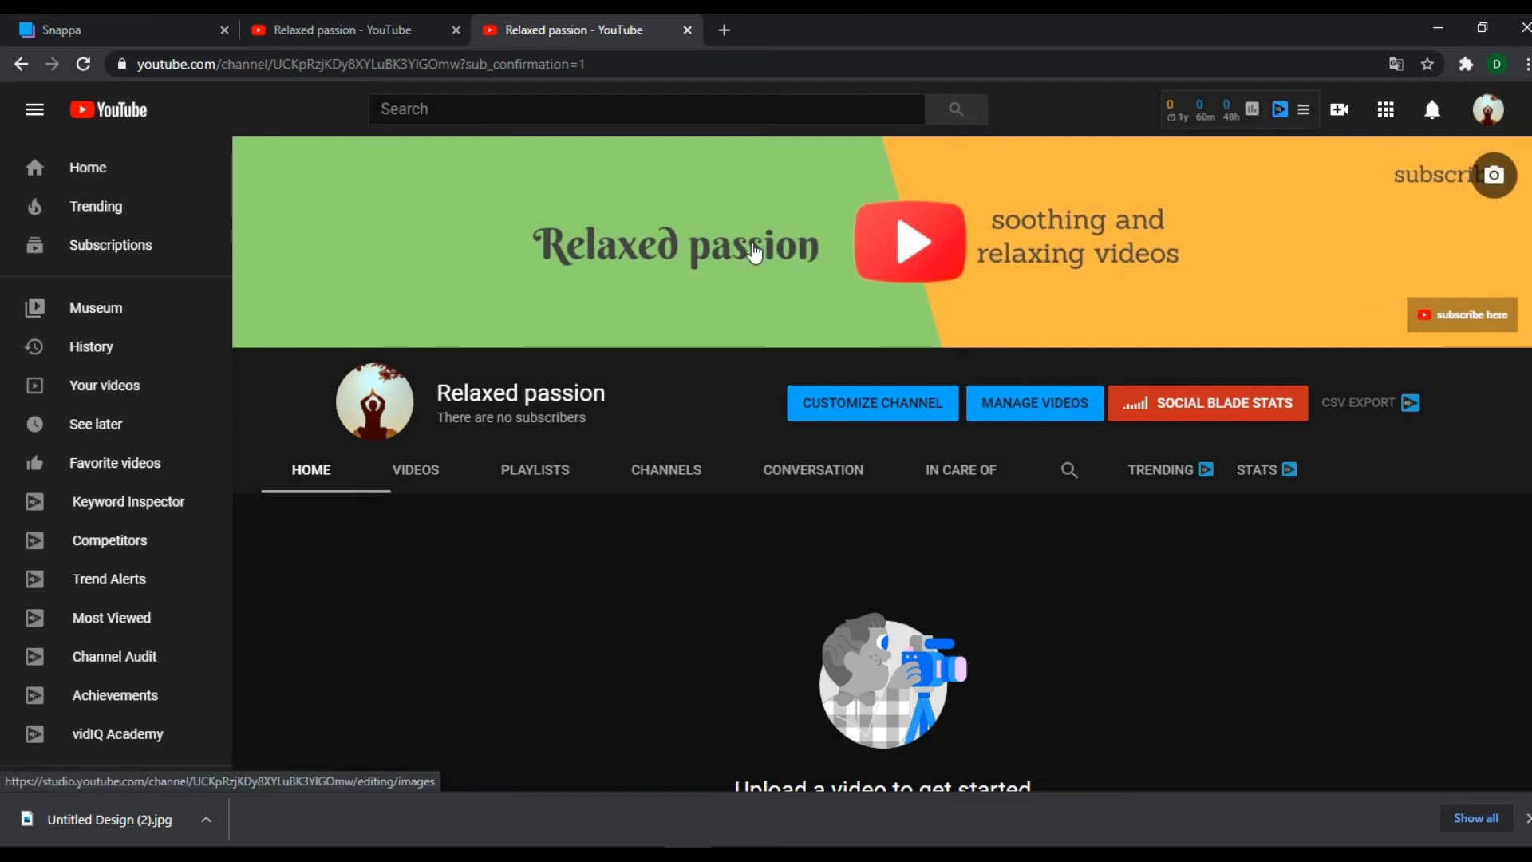
pyautogui.moveTo(591, 64); pyautogui.dragTo(458, 59)
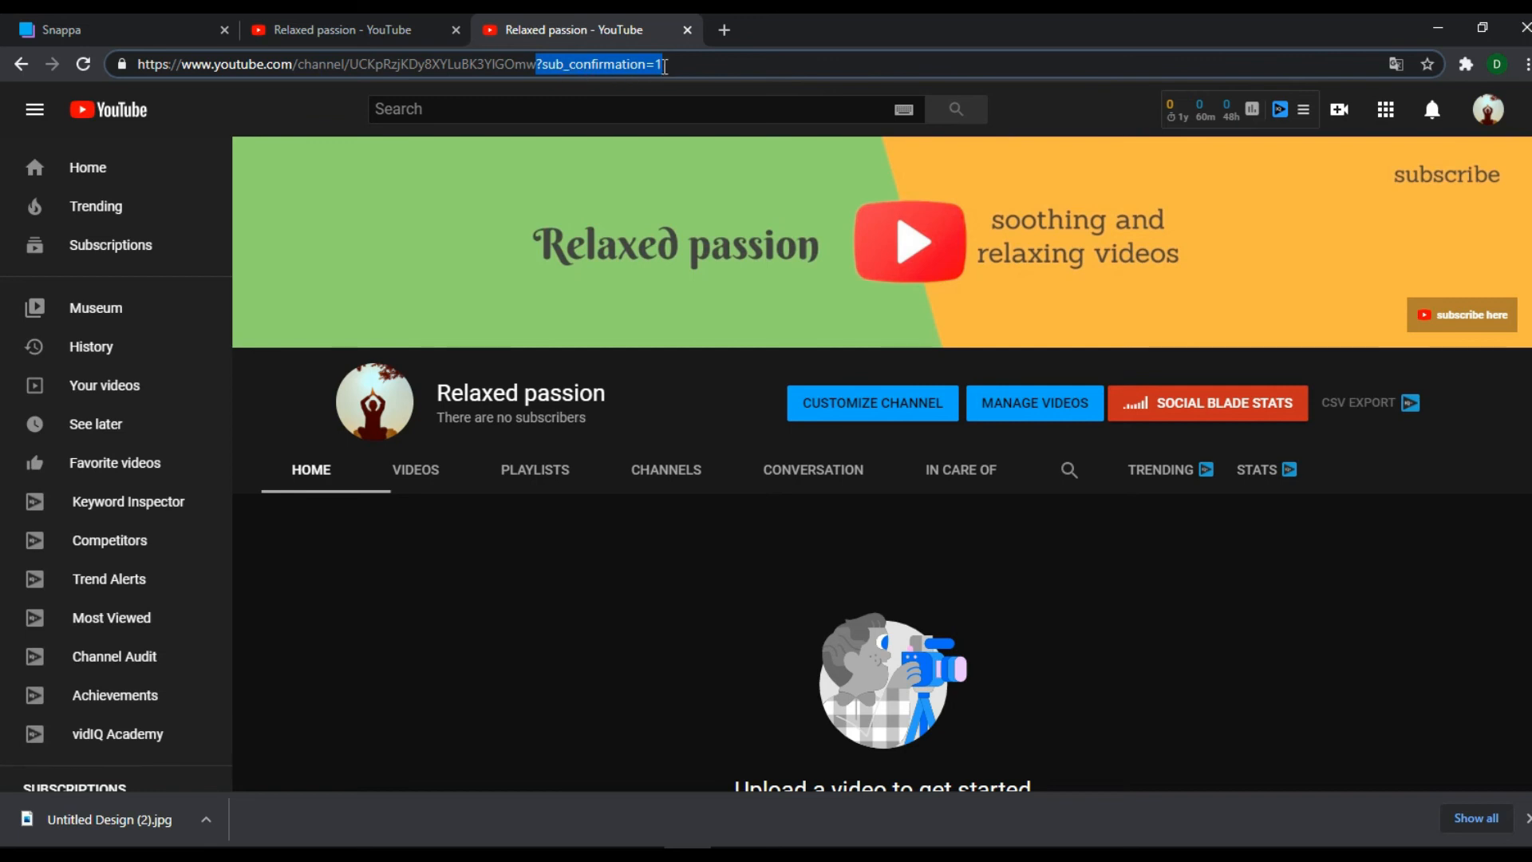
pyautogui.moveTo(667, 66); pyautogui.dragTo(125, 53)
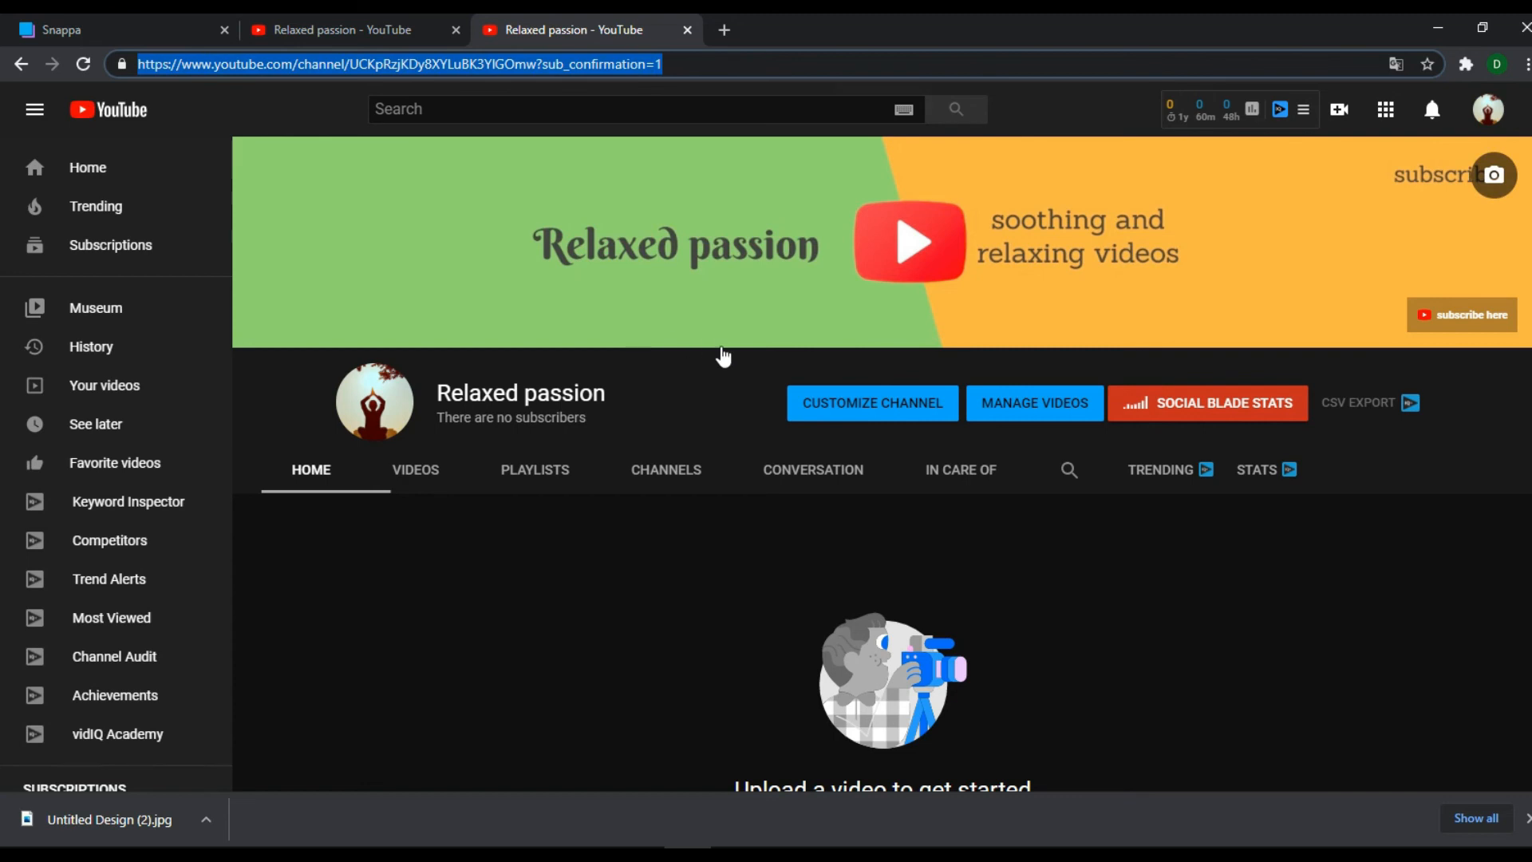
# Close the outdated channel tab and open the Links section of the channel customization's basic info.
pyautogui.click(848, 414)
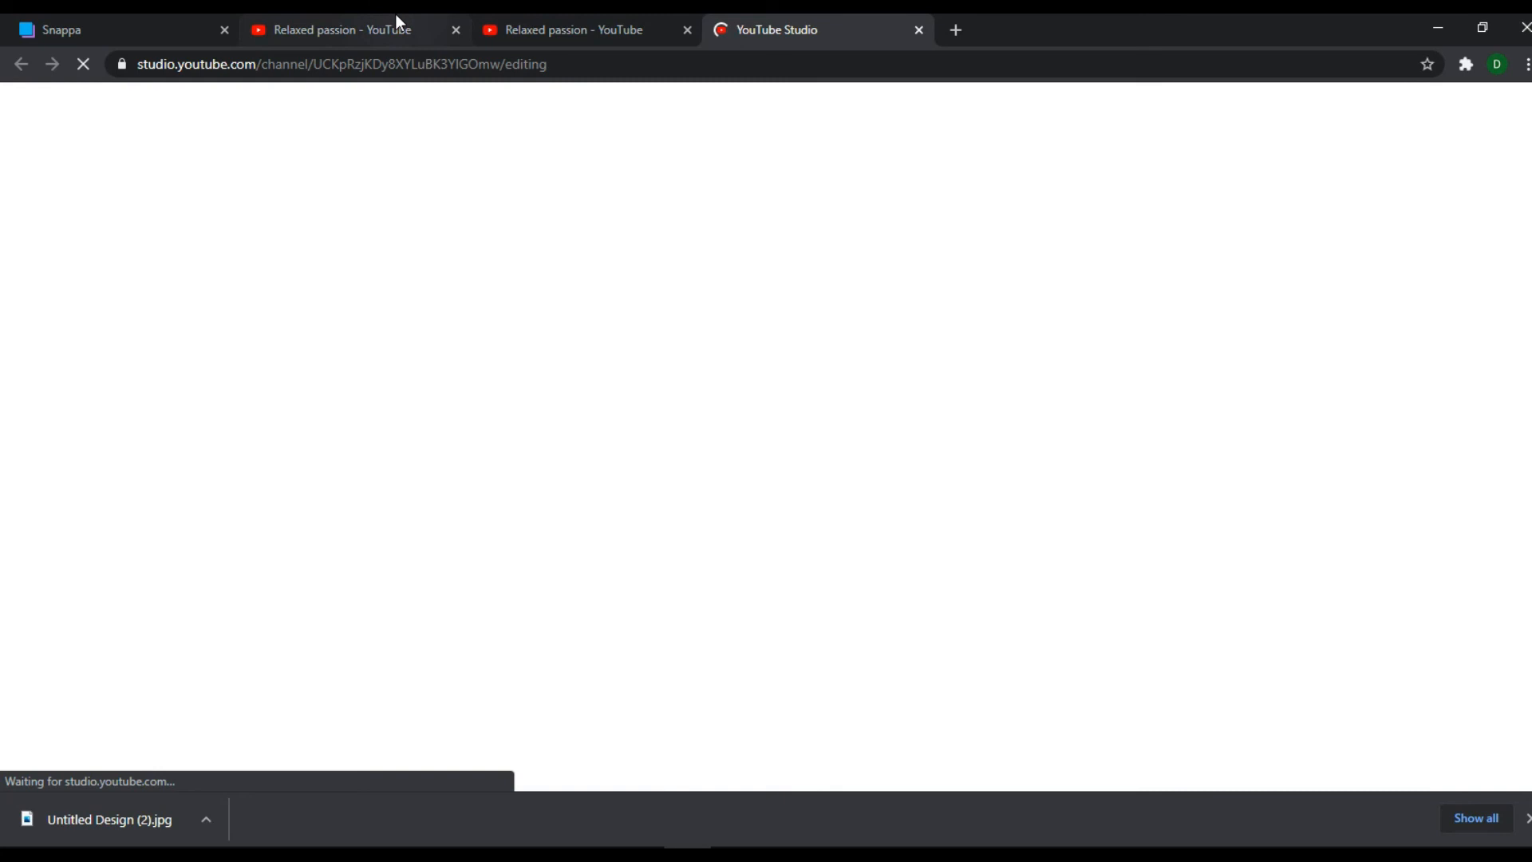
pyautogui.click(406, 26)
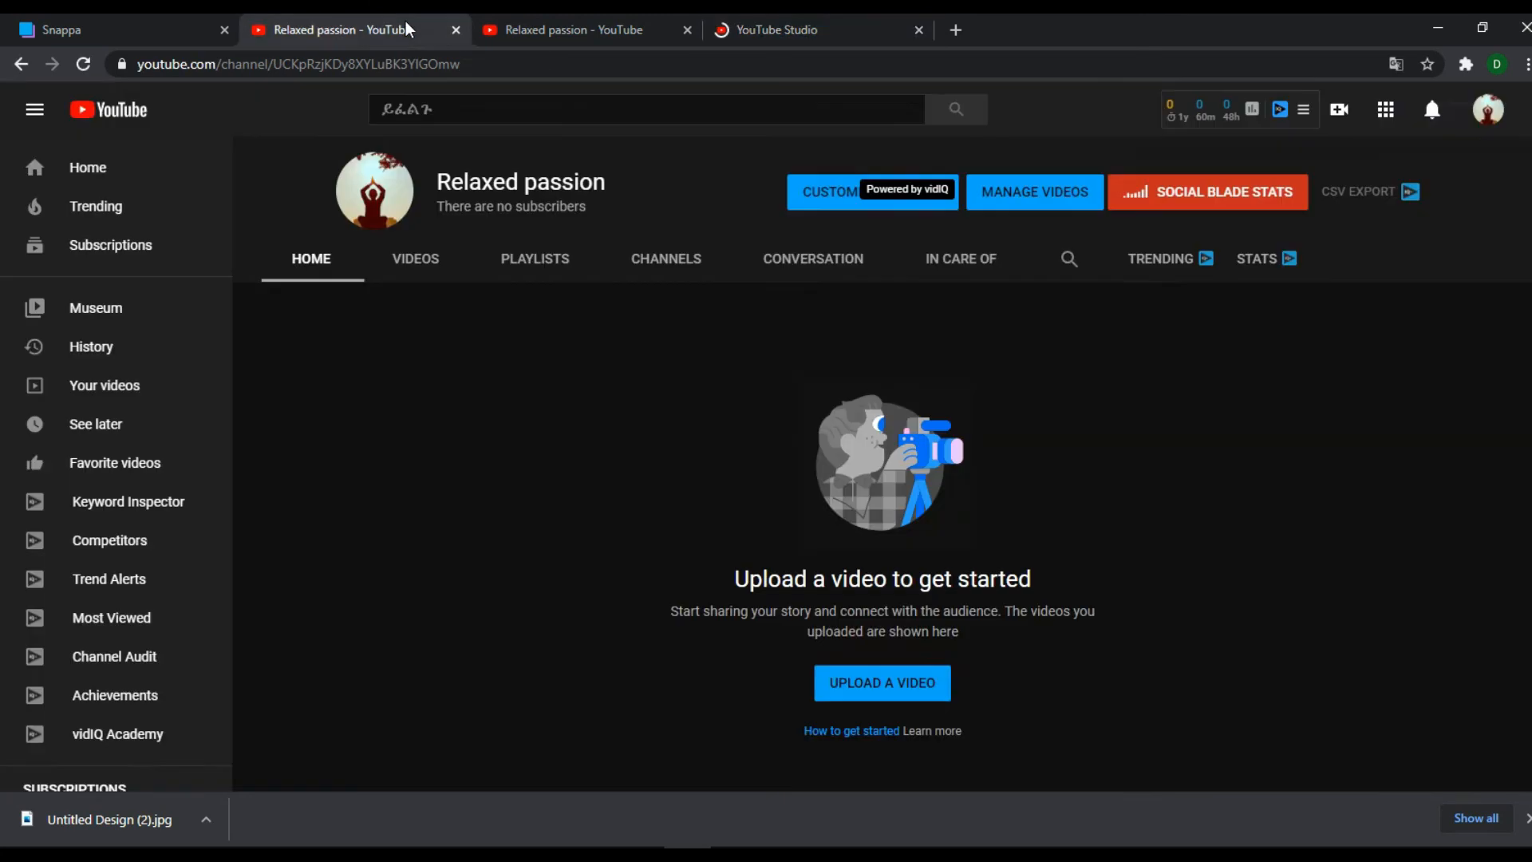
pyautogui.click(457, 31)
pyautogui.click(573, 32)
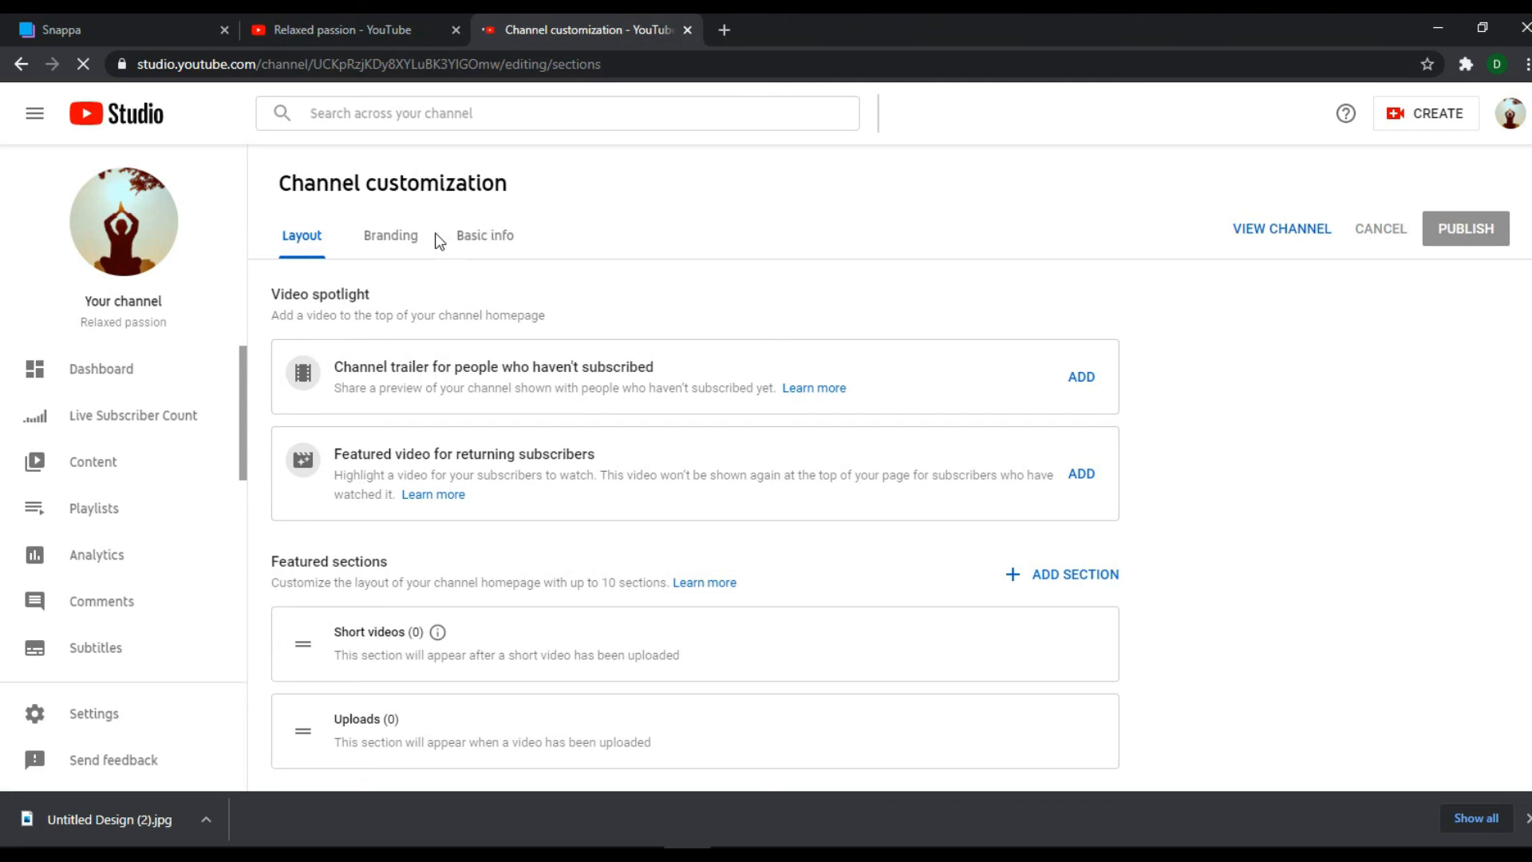
pyautogui.click(475, 239)
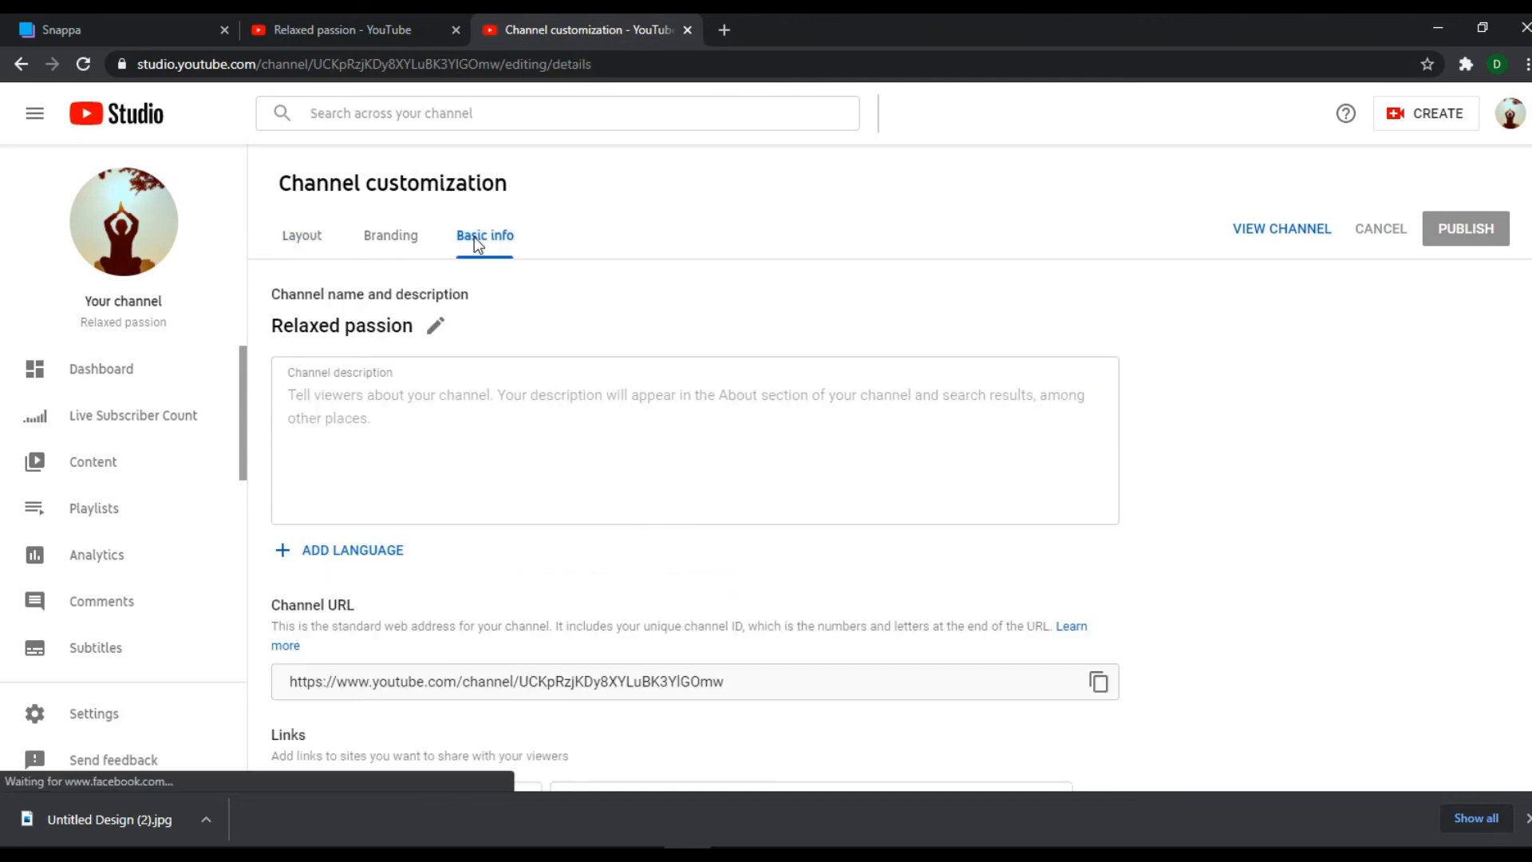
pyautogui.scroll(-2, 694, 478)
pyautogui.scroll(-1, 694, 495)
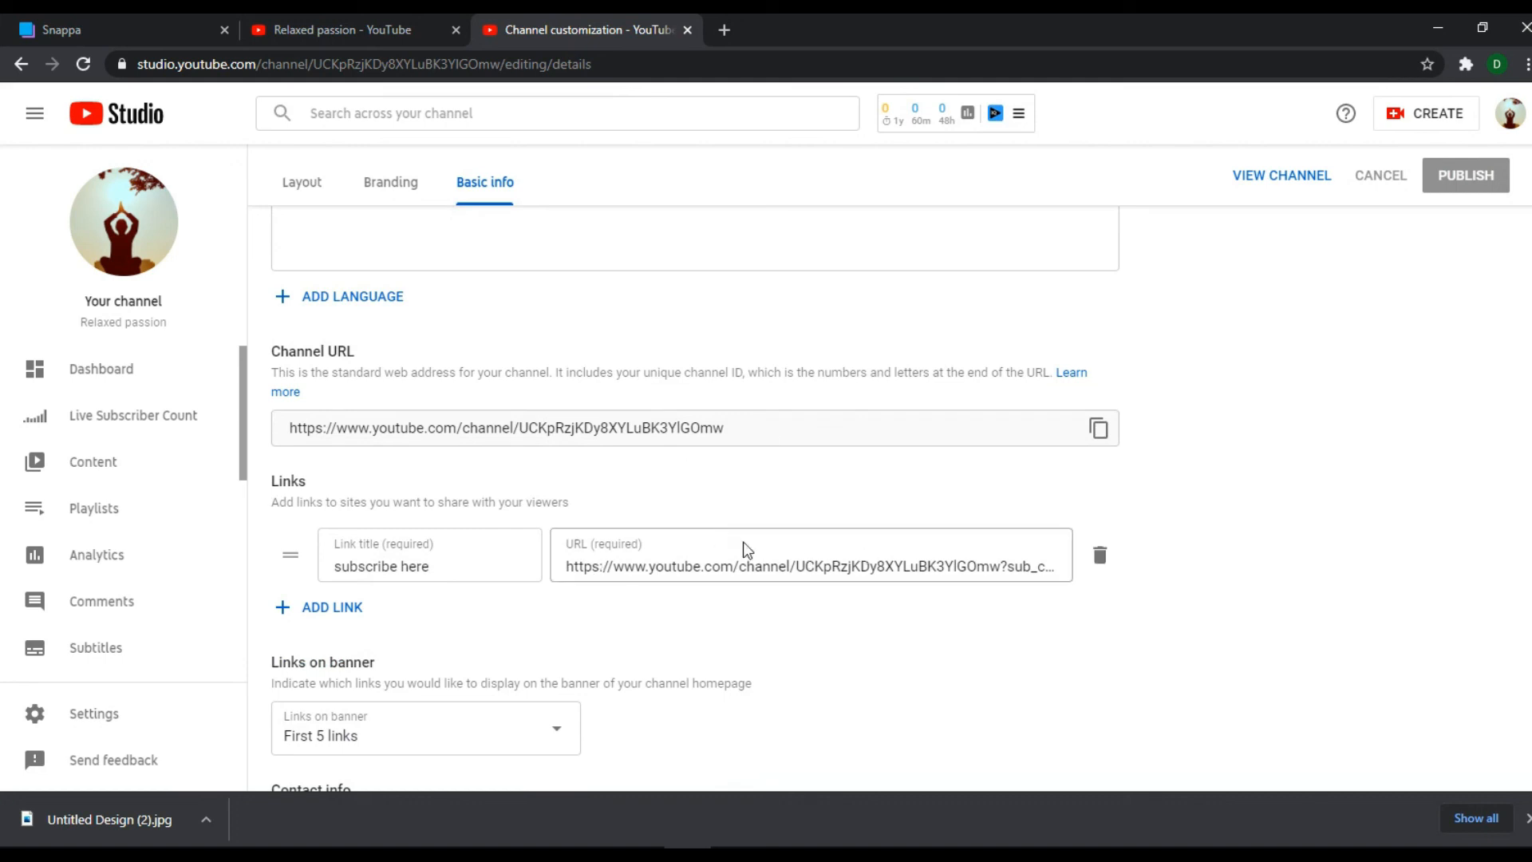
# Review the full URL and title of the "subscribe here" link, and return to the channel page.
pyautogui.click(1009, 567)
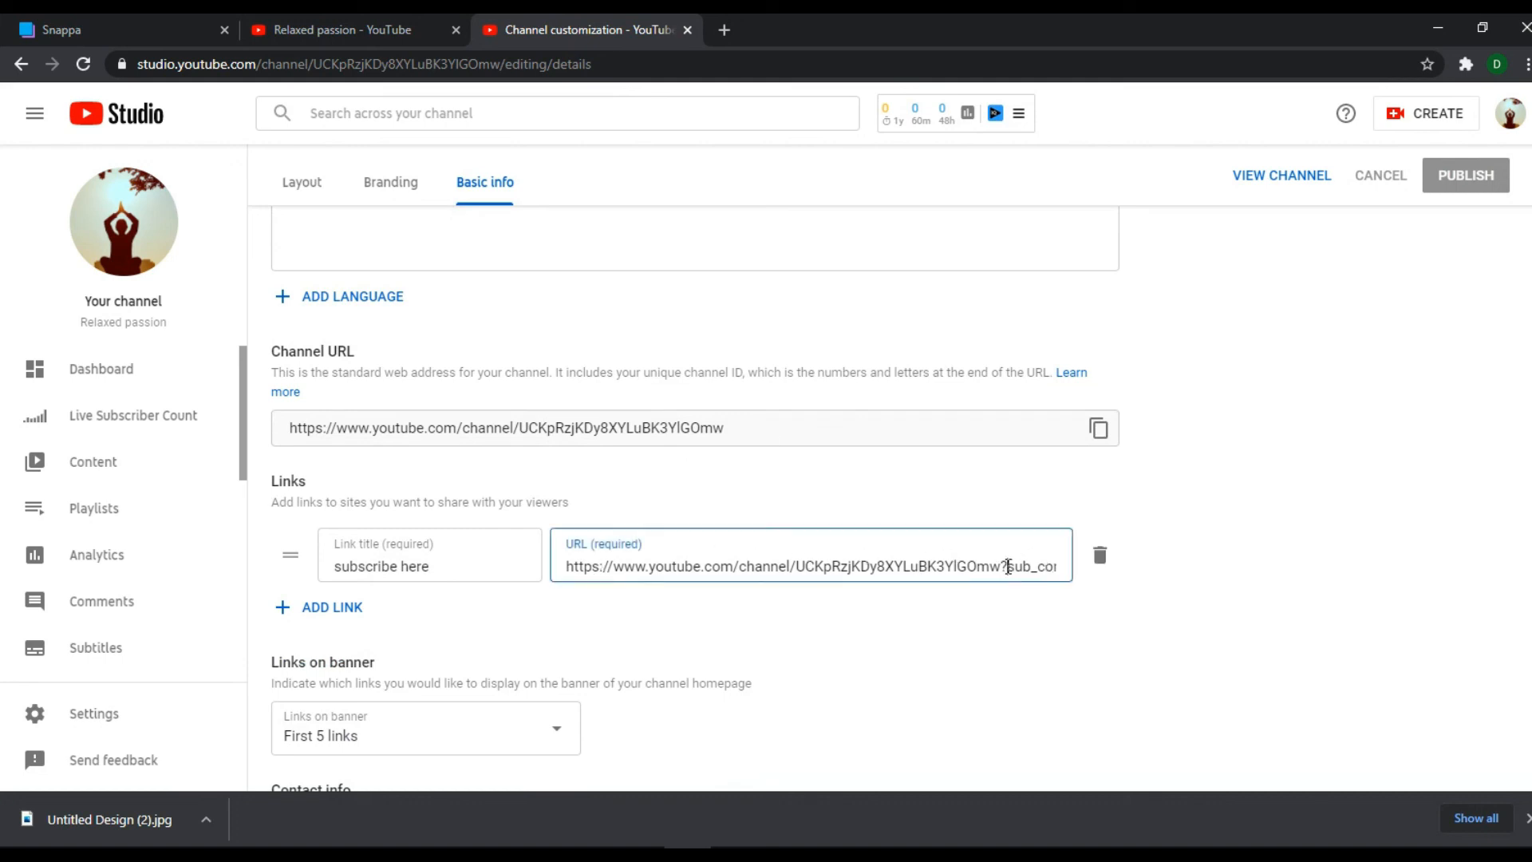
pyautogui.press('Right')
pyautogui.press('Right')
pyautogui.press('Right')
pyautogui.press('Right')
pyautogui.press('Right')
pyautogui.press('Right')
pyautogui.press('Right')
pyautogui.press('Right')
pyautogui.press('Right')
pyautogui.press('Right')
pyautogui.press('Right')
pyautogui.press('Right')
pyautogui.press('Right')
pyautogui.press('Right')
pyautogui.press('Right')
pyautogui.press('Right')
pyautogui.press('Right')
pyautogui.press('Right')
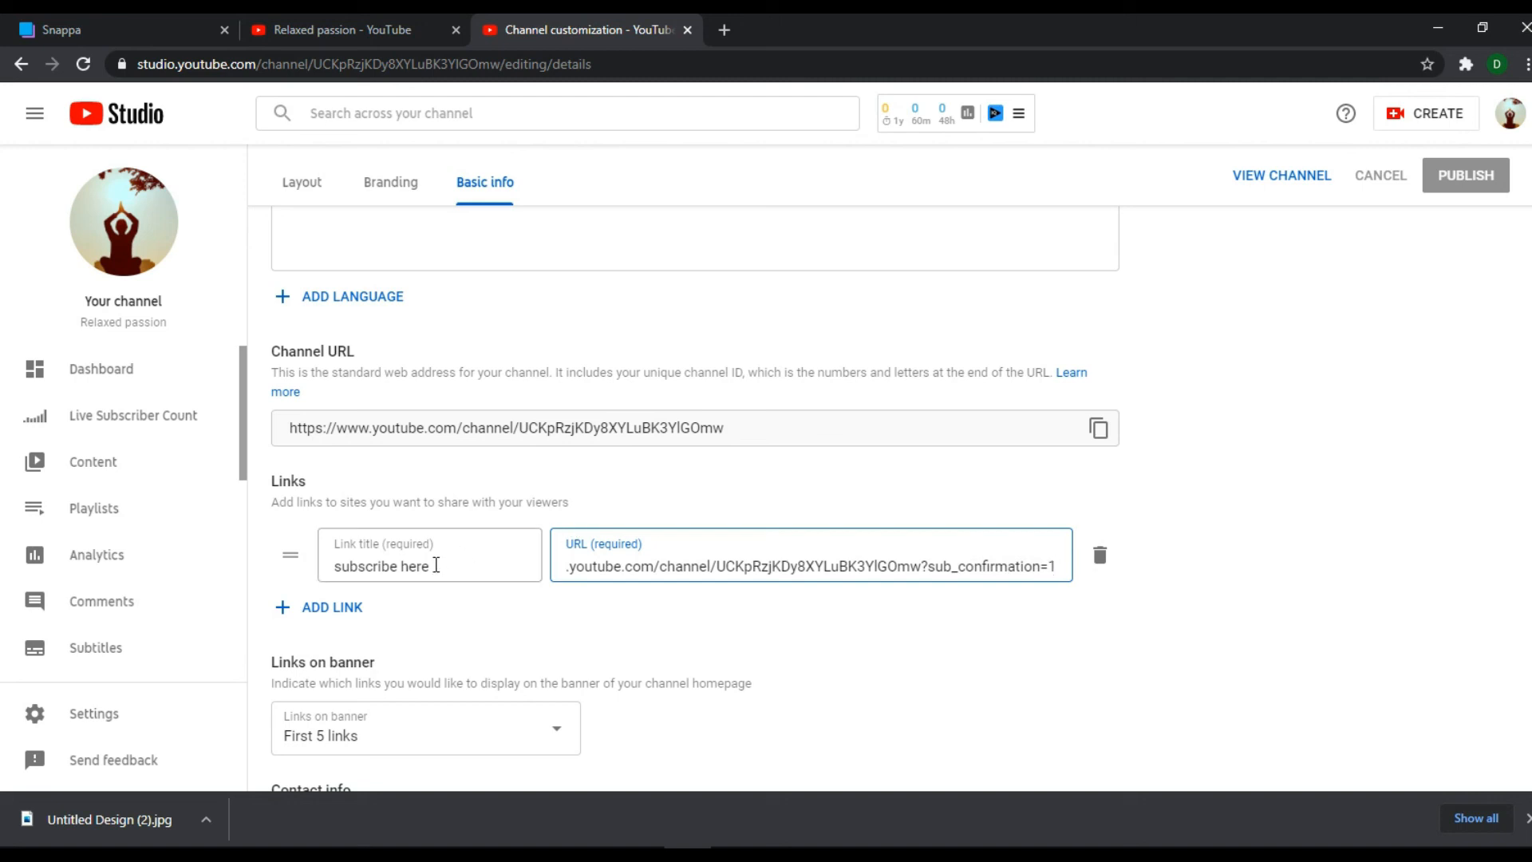
pyautogui.click(436, 565)
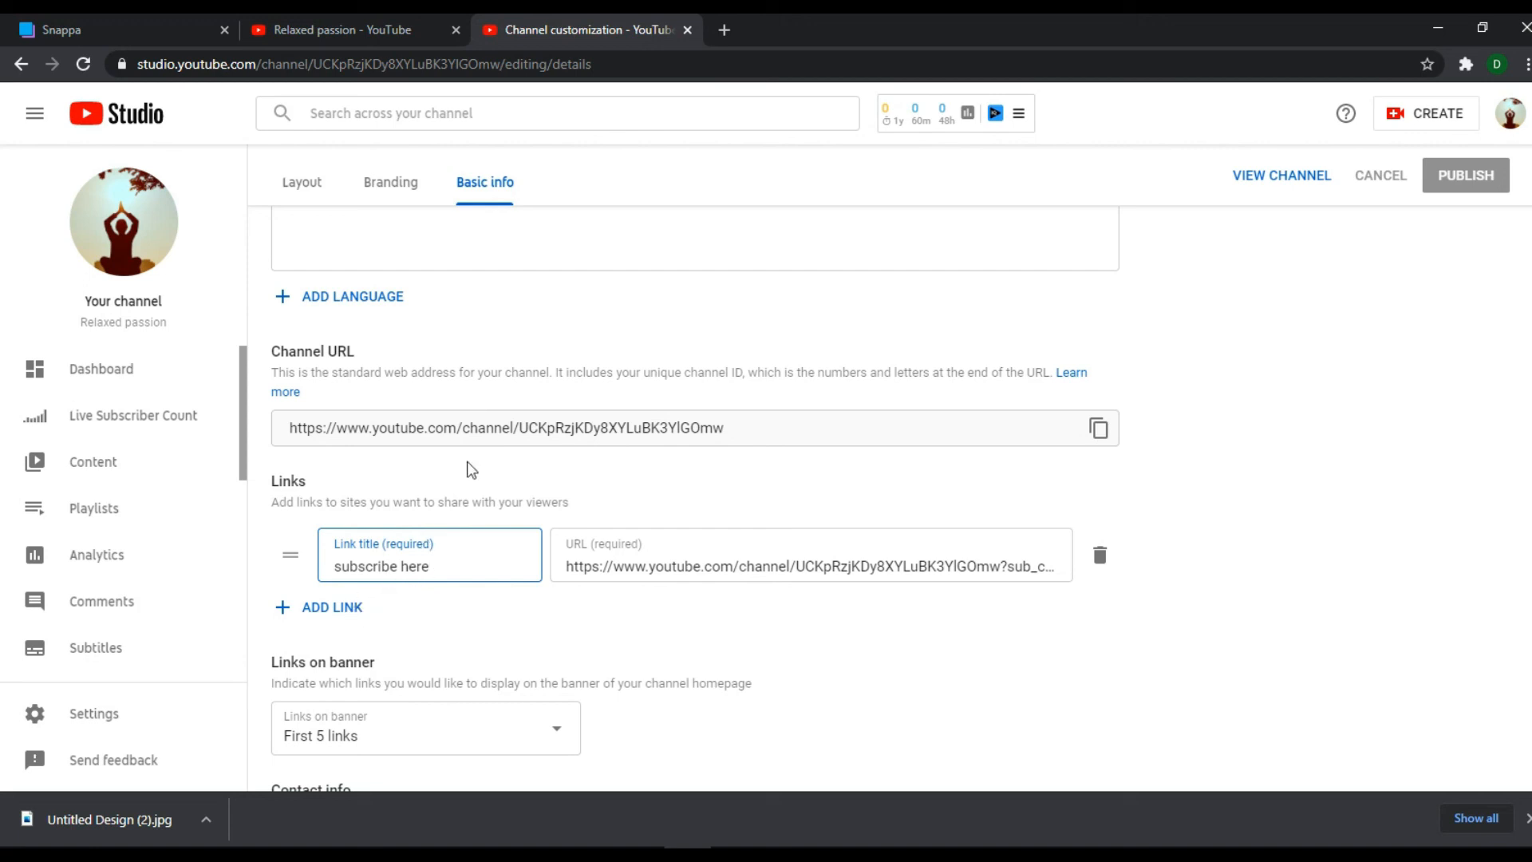
pyautogui.click(391, 33)
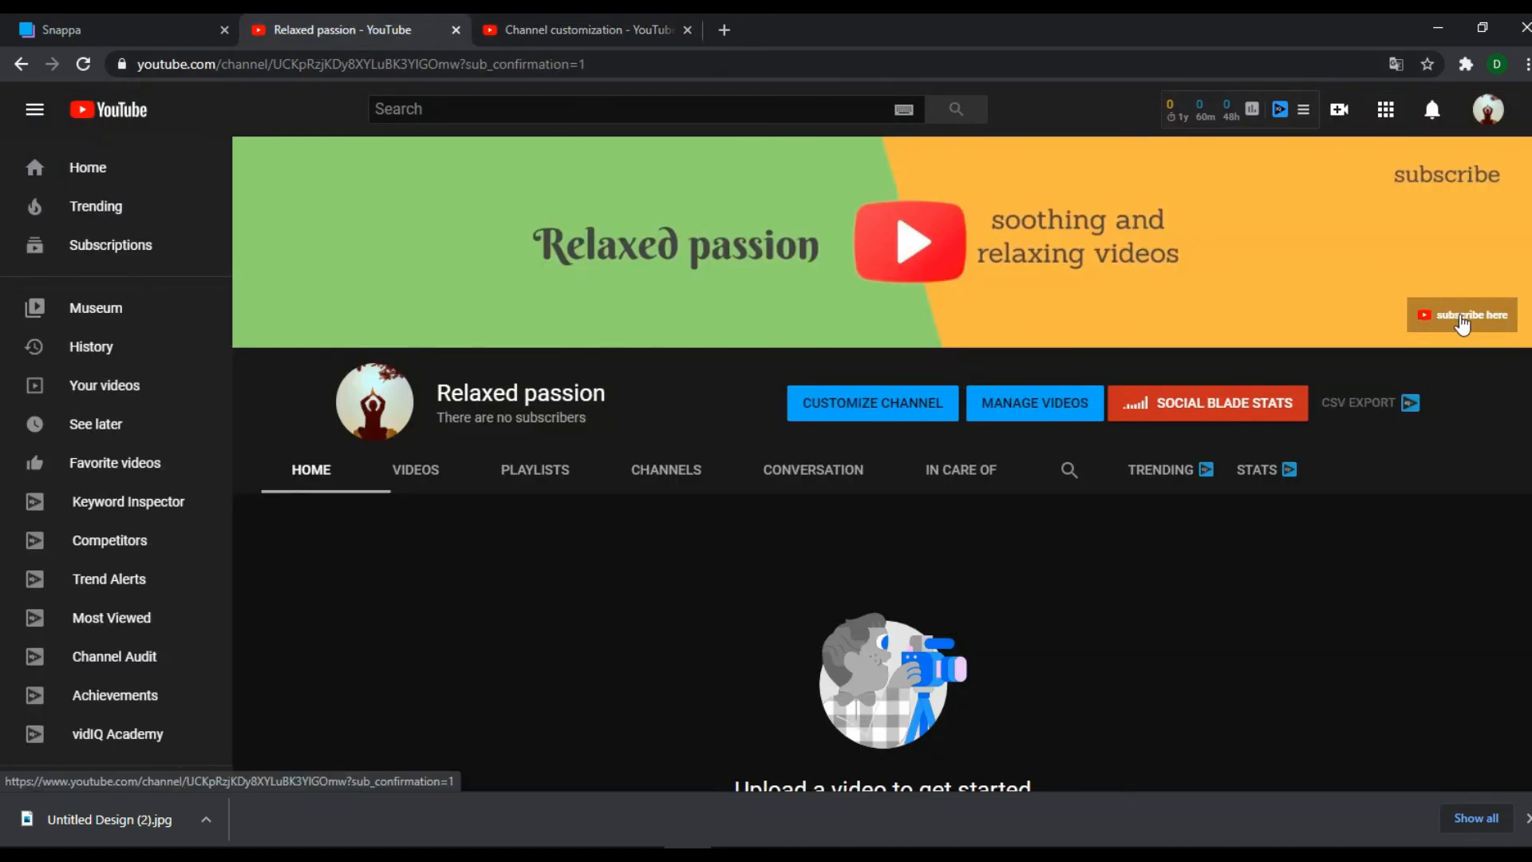